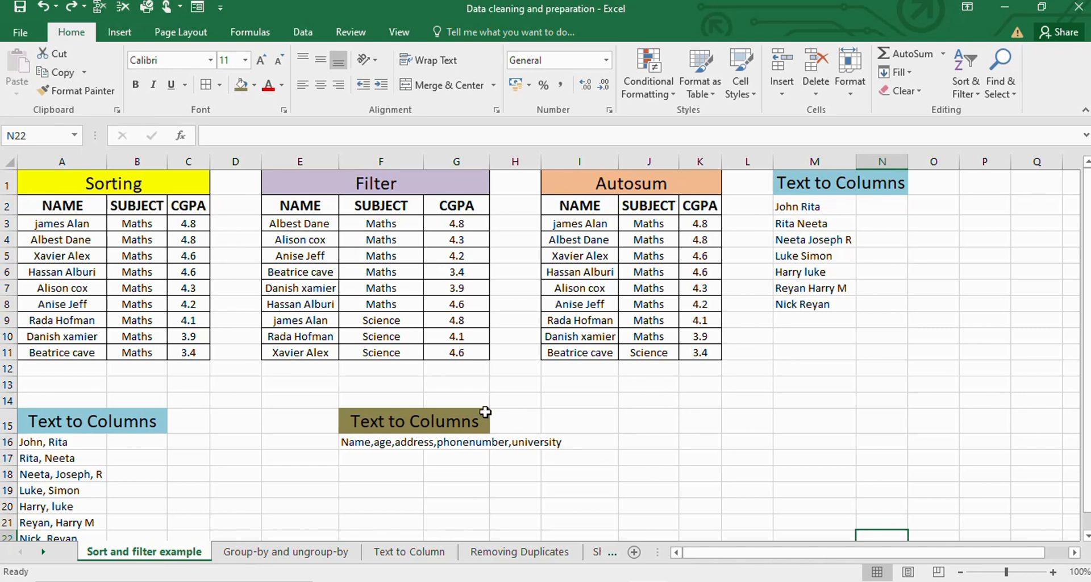
pyautogui.scroll(-3, 496, 367)
pyautogui.scroll(3, 496, 368)
pyautogui.moveTo(34, 222); pyautogui.dragTo(202, 350)
pyautogui.click(203, 351)
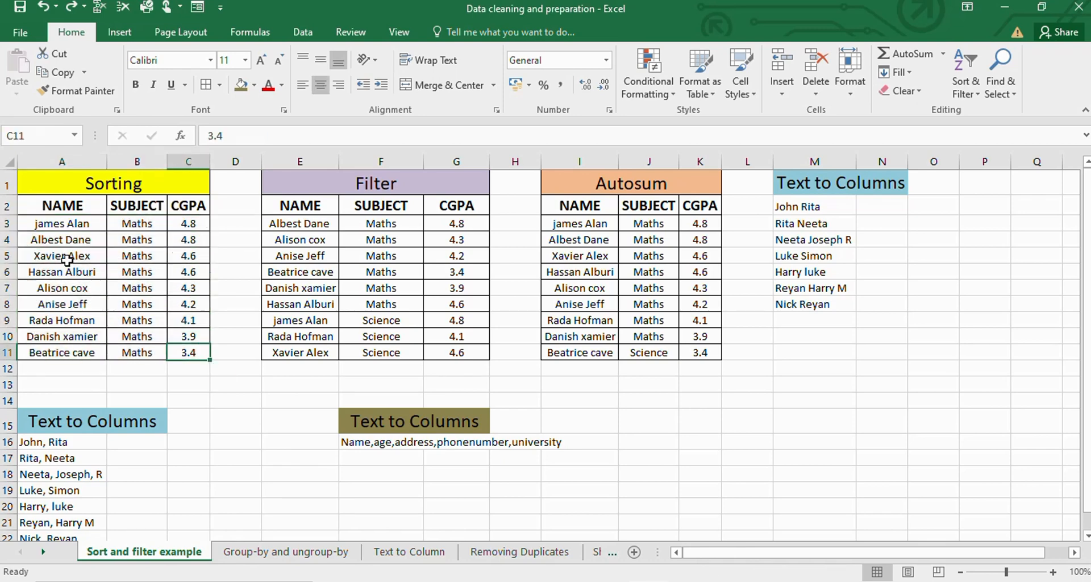
# Sort the records of the Sorting table (A3:C11) from A to Z by name
pyautogui.click(61, 226)
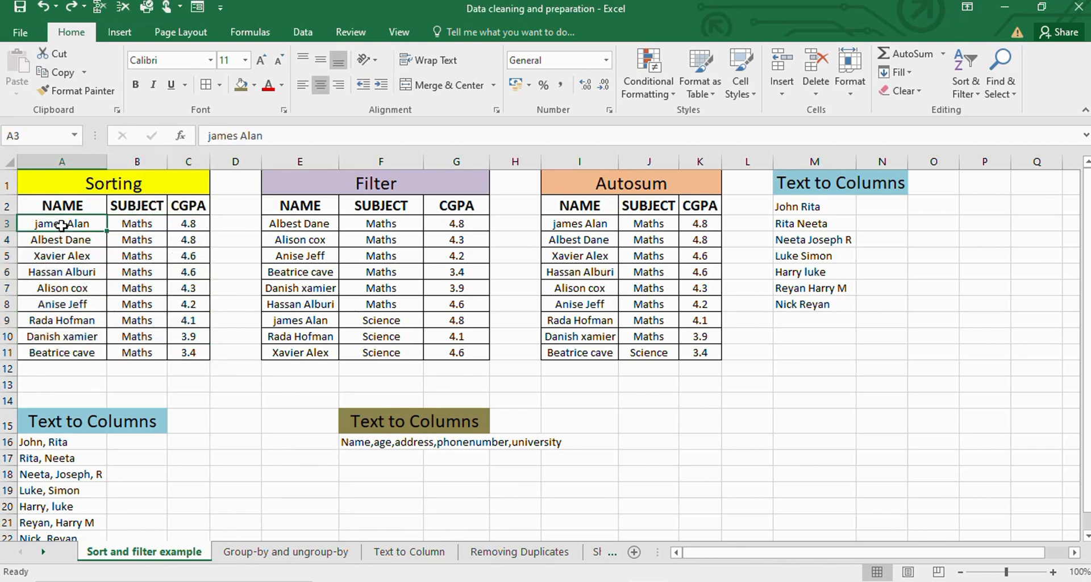
pyautogui.hotkey('ctrl', 'shift', 'Right')
pyautogui.hotkey('ctrl', 'shift', 'Down')
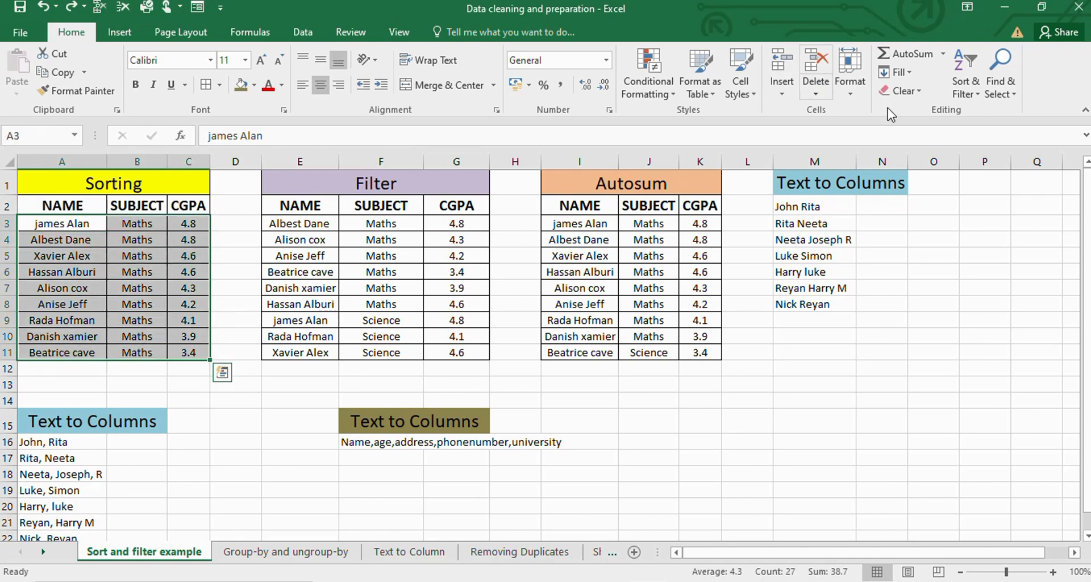
pyautogui.click(975, 96)
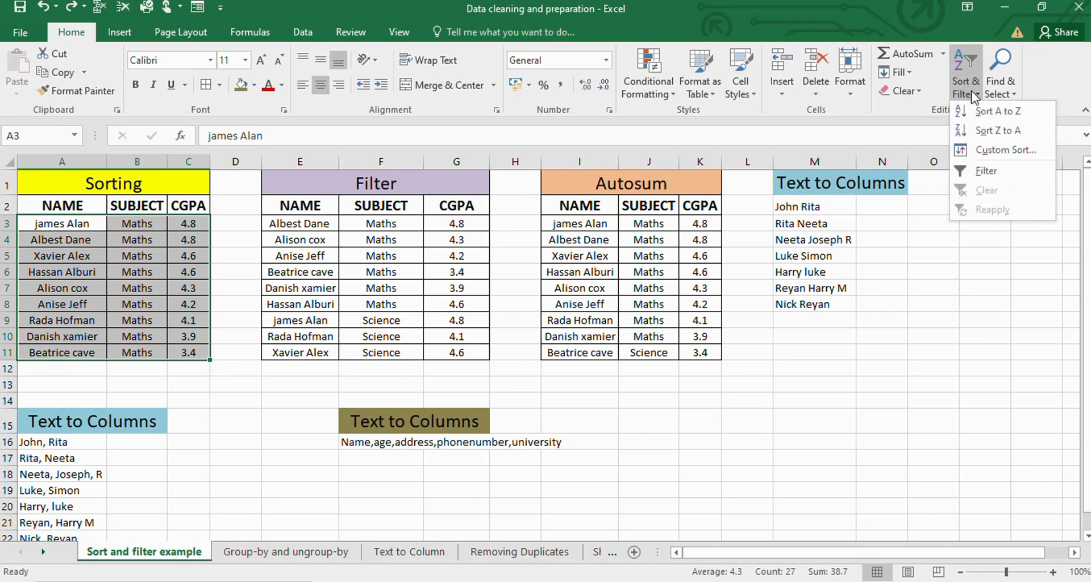
pyautogui.click(995, 112)
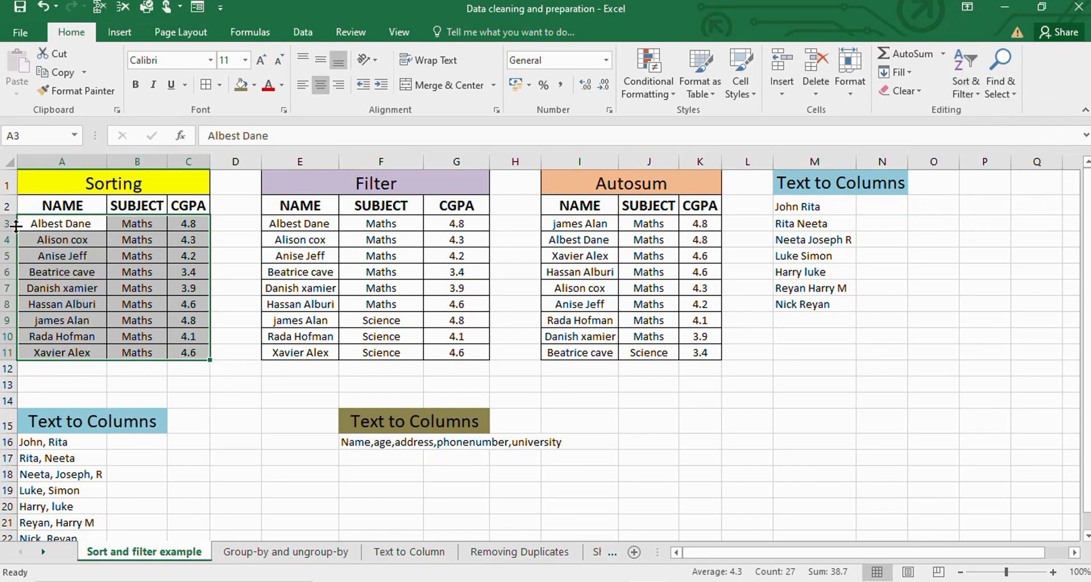
# Undo the A to Z sort of the Sorting table
pyautogui.click(72, 240)
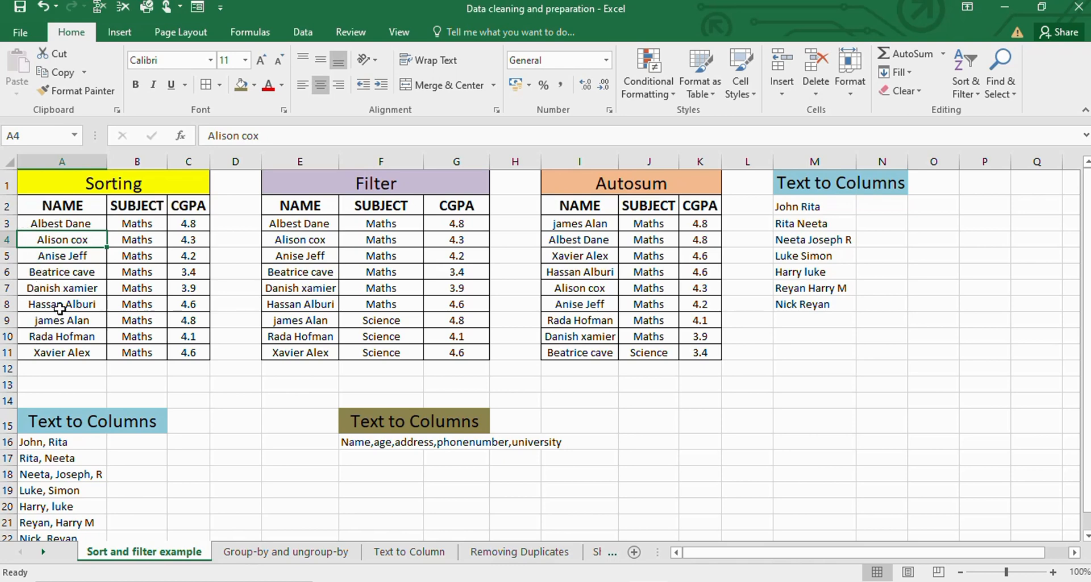
pyautogui.click(70, 223)
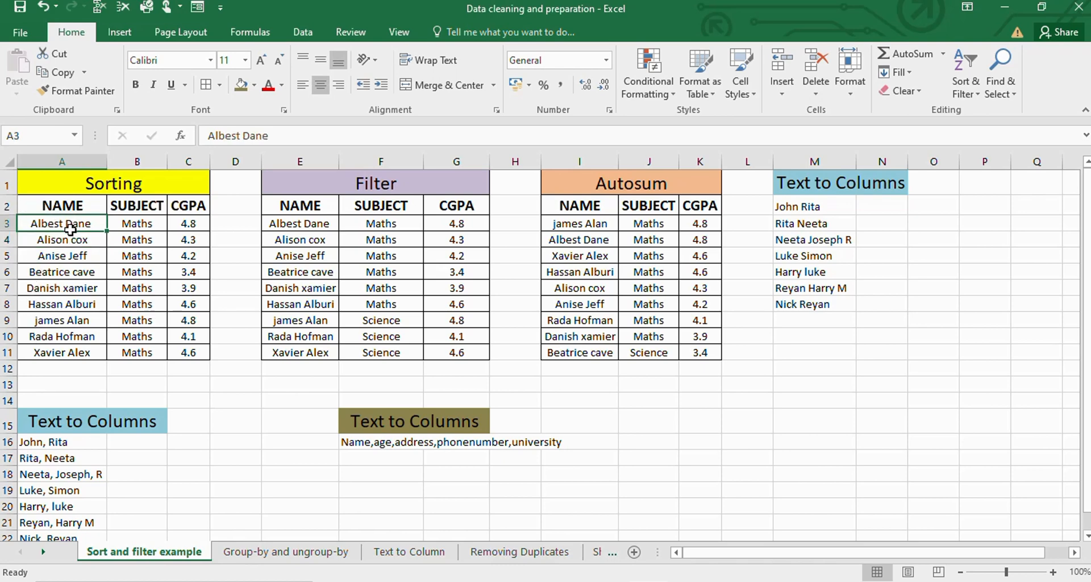
pyautogui.hotkey('ctrl', 'z')
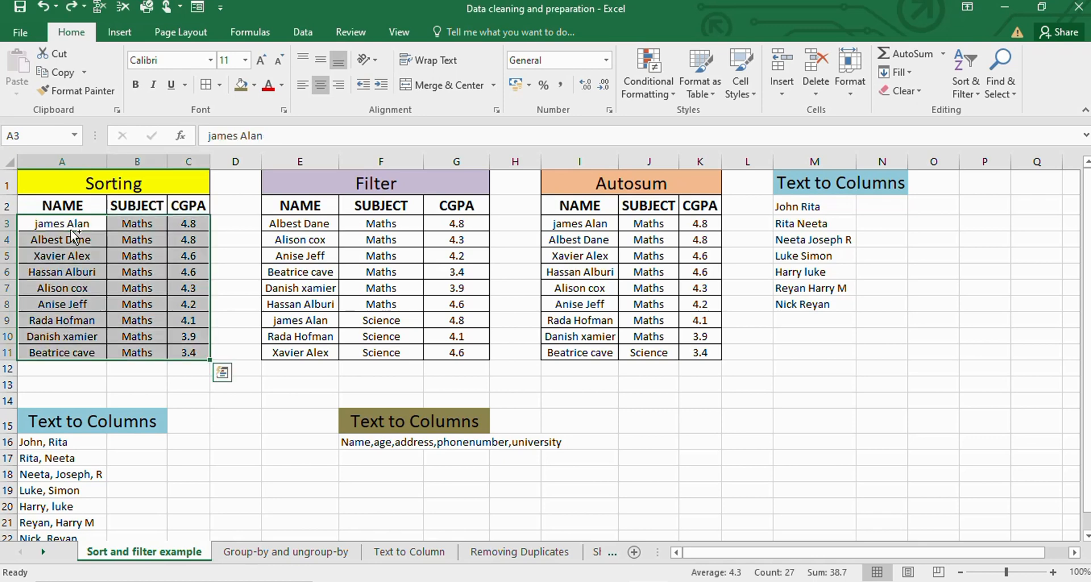
# Sort the Sorting table's data rows, A3:C11, alphabetically from A to Z by the NAME column
pyautogui.click(51, 223)
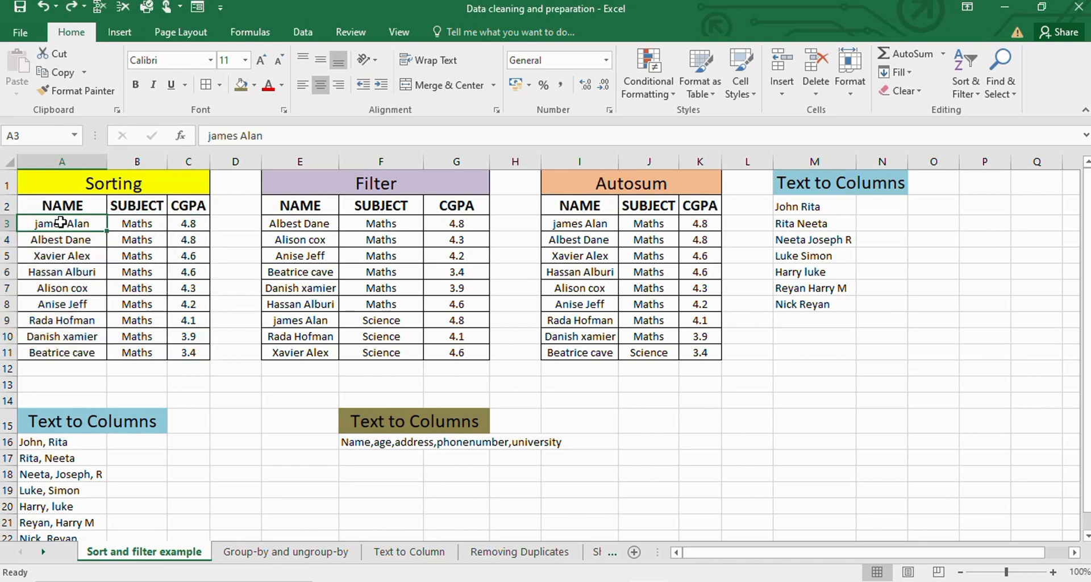
pyautogui.moveTo(51, 223); pyautogui.dragTo(186, 351)
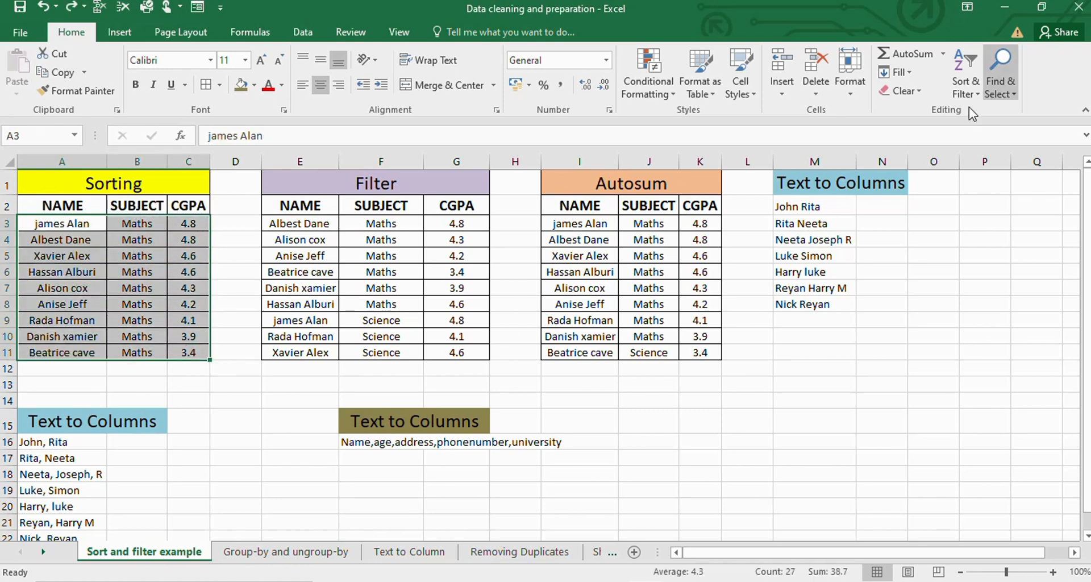
pyautogui.click(966, 85)
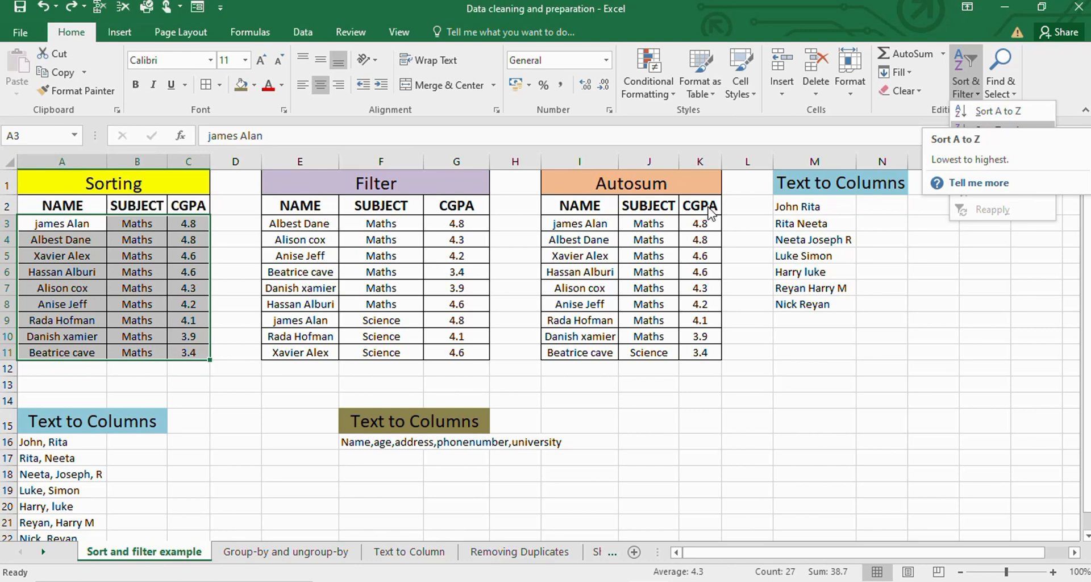
pyautogui.click(1000, 111)
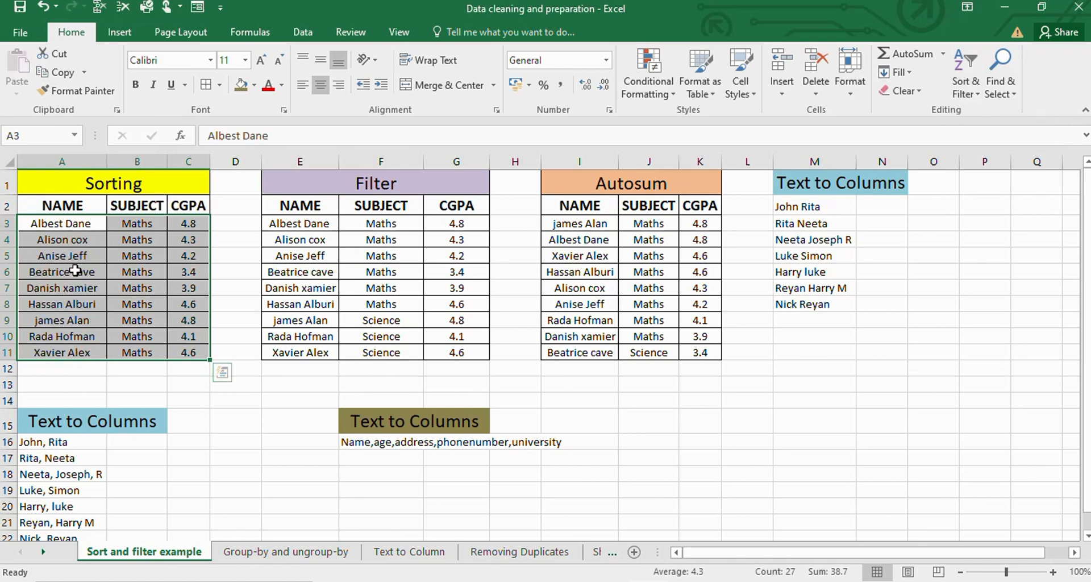
# Sort the Sorting table's data rows, A3:C11, in reverse order from Z to A by name
pyautogui.click(65, 320)
pyautogui.moveTo(64, 223); pyautogui.dragTo(185, 353)
pyautogui.click(961, 96)
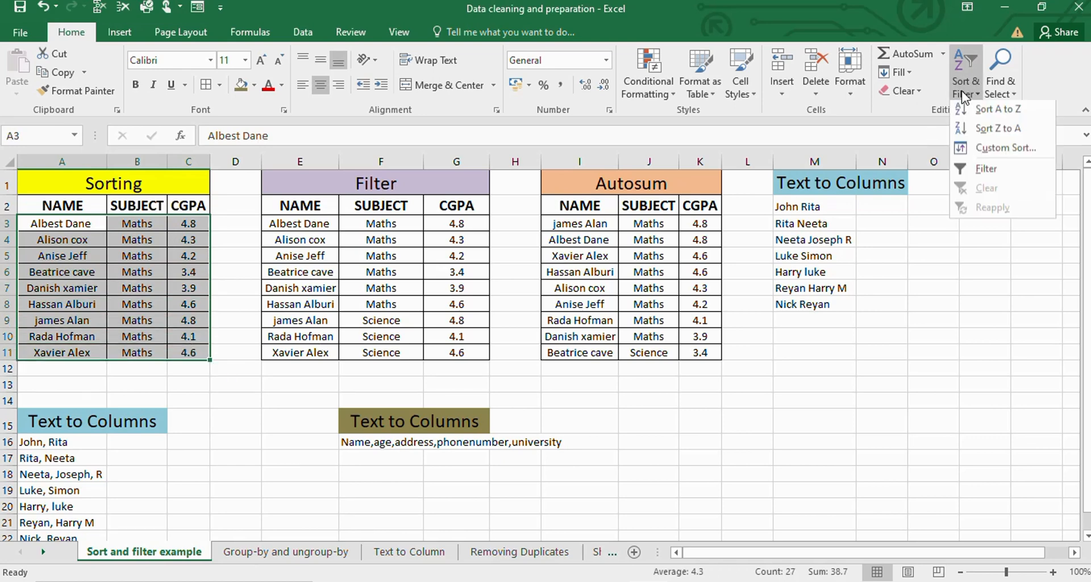
pyautogui.click(1002, 130)
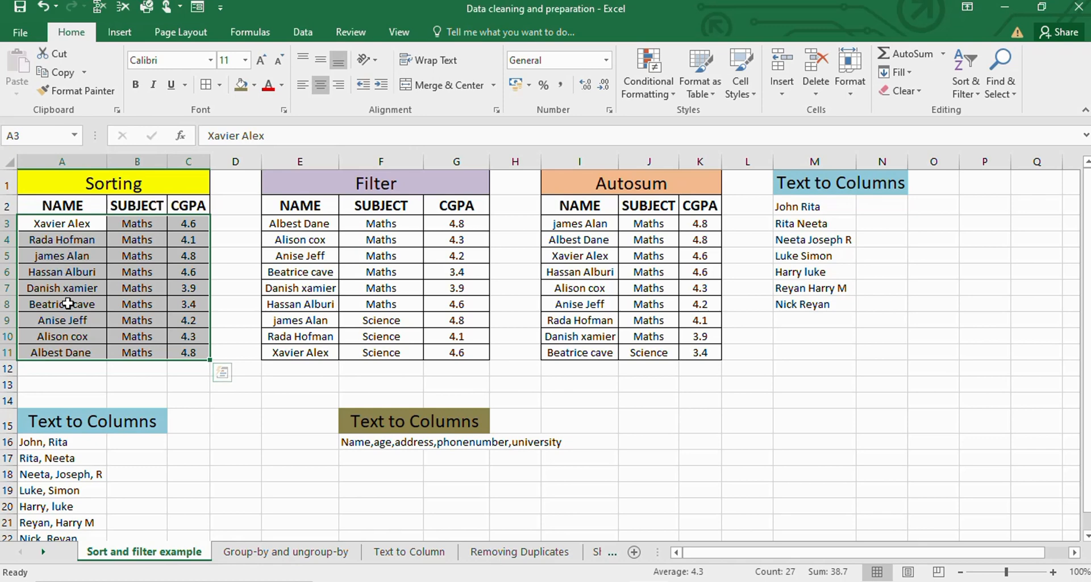
# Undo the last two sorts of the Sorting table and redo the A to Z sort
pyautogui.hotkey('ctrl', 'z')
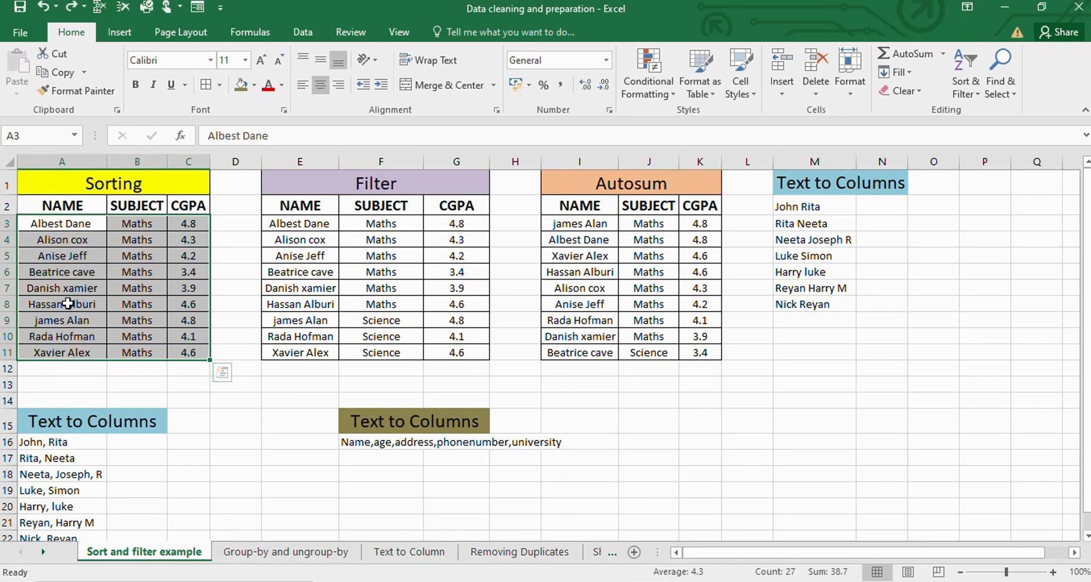
pyautogui.hotkey('ctrl', 'z')
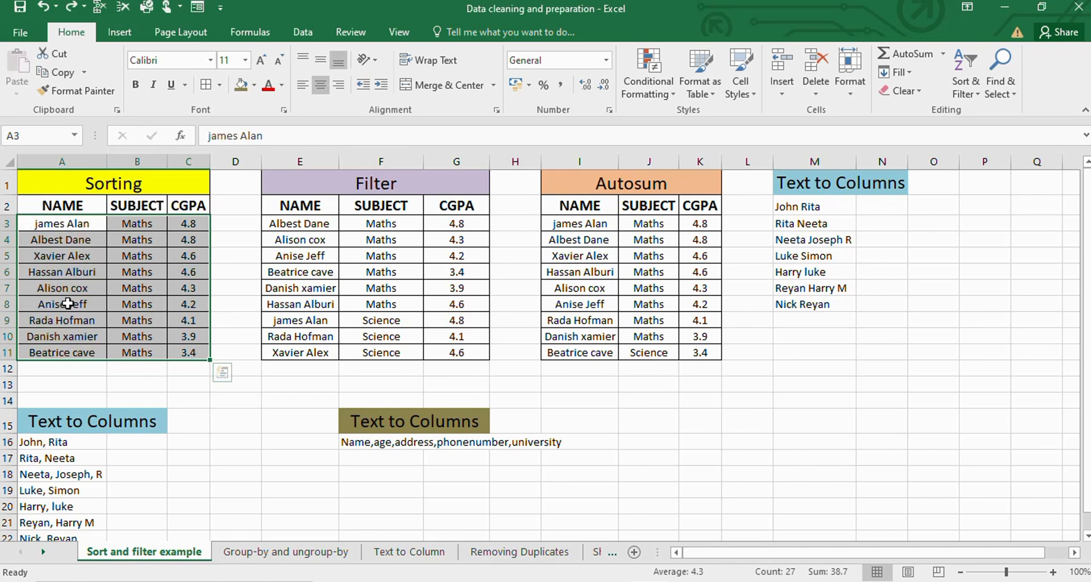
pyautogui.hotkey('ctrl', 'y')
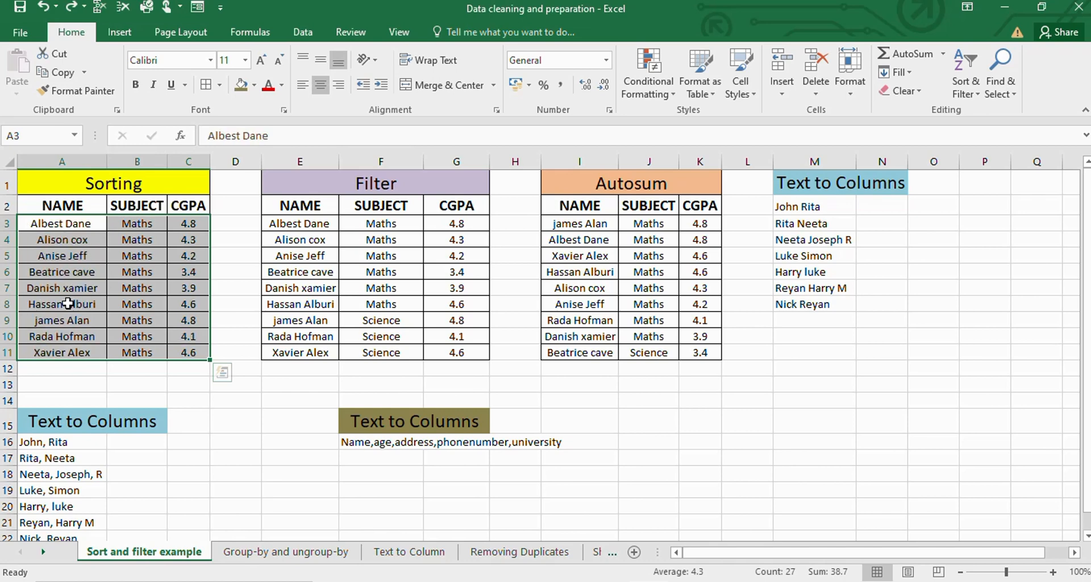
# Turn on filtering for the NAME, SUBJECT and CGPA headers of the Filter table
pyautogui.click(301, 225)
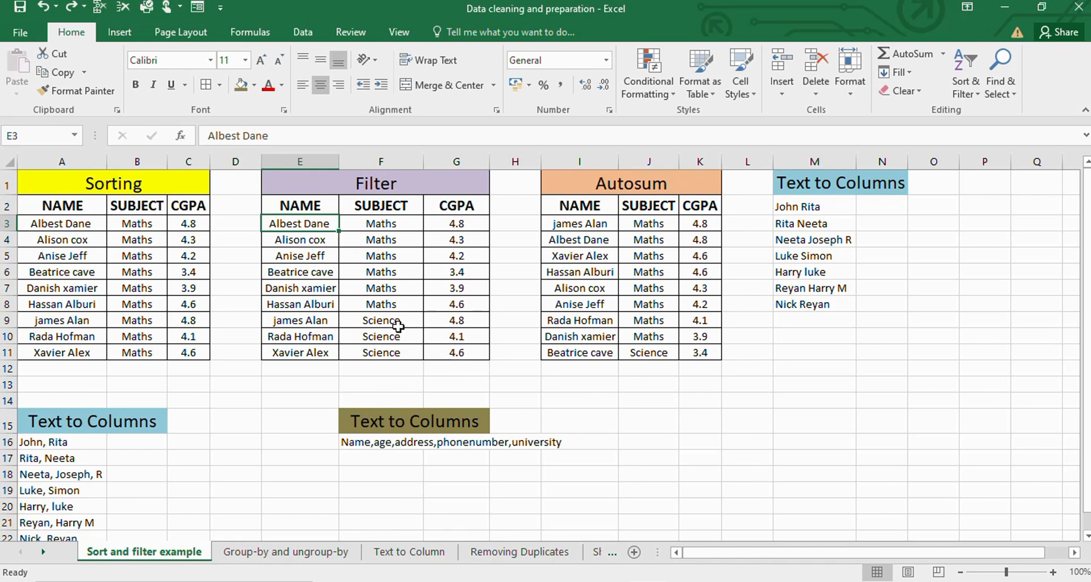
pyautogui.click(293, 206)
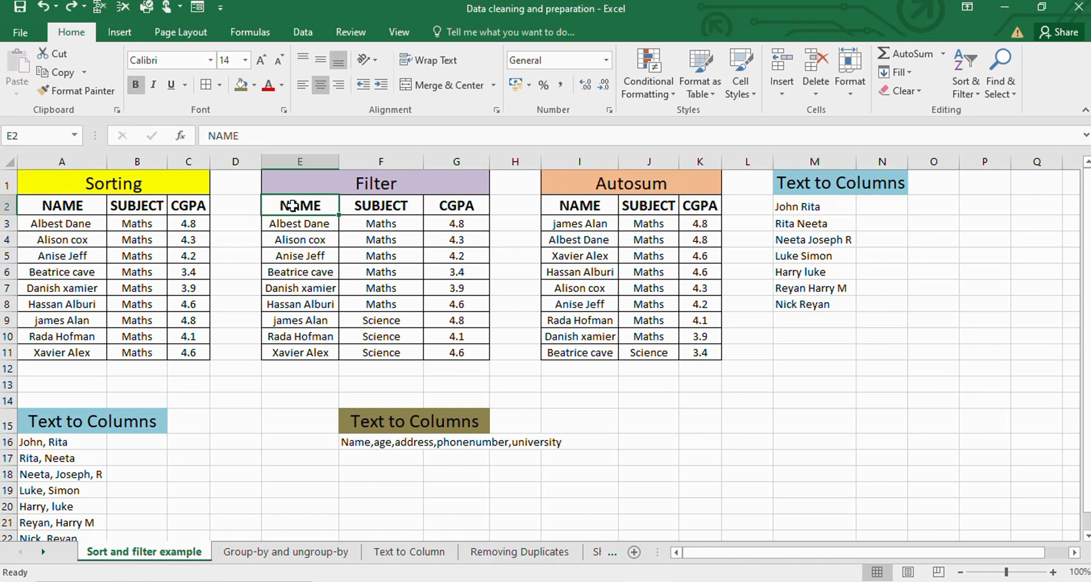
pyautogui.hotkey('ctrl', 'shift', 'l')
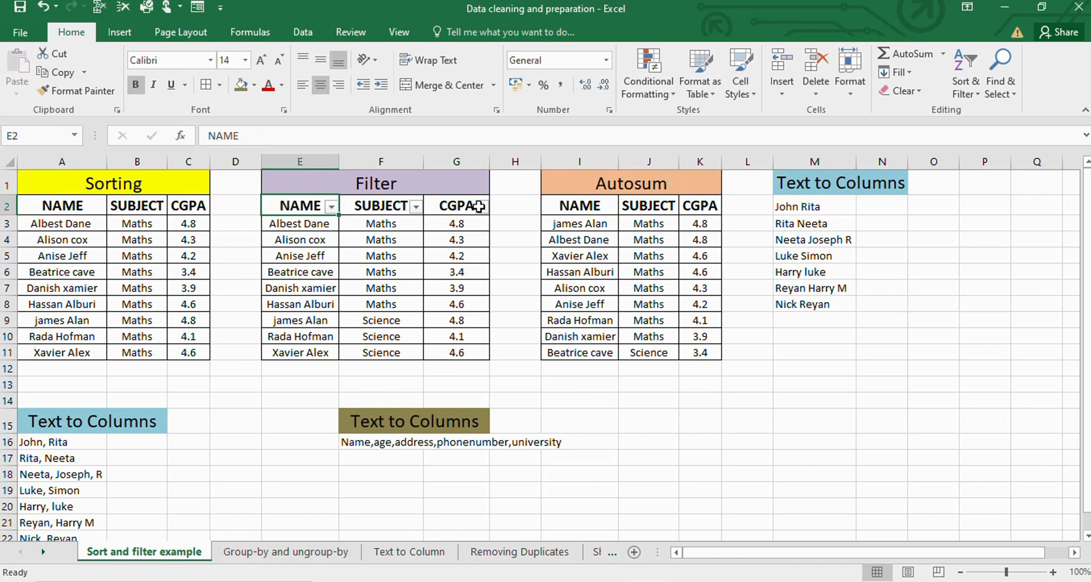
# Filter the SUBJECT column of the Filter table to show only Maths, excluding Science
pyautogui.click(415, 207)
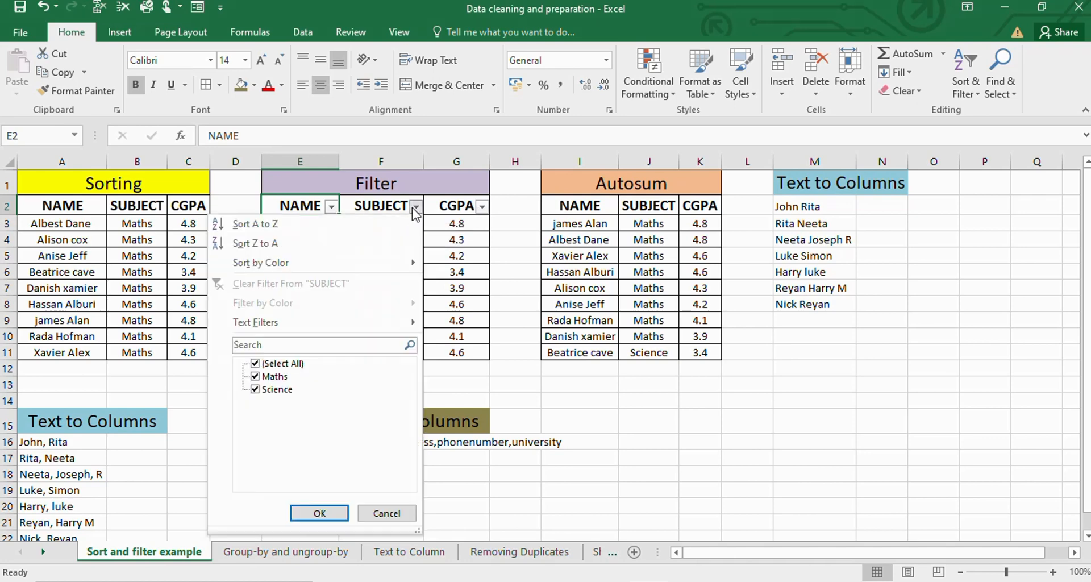
pyautogui.click(255, 390)
pyautogui.click(320, 513)
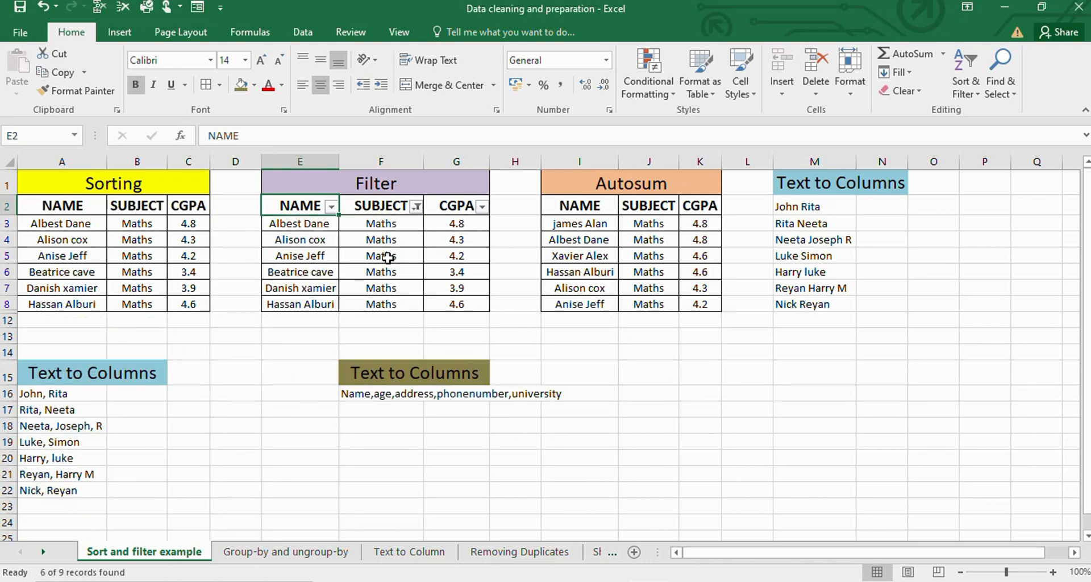
# Change the SUBJECT filter to show only Science, excluding Maths
pyautogui.click(417, 206)
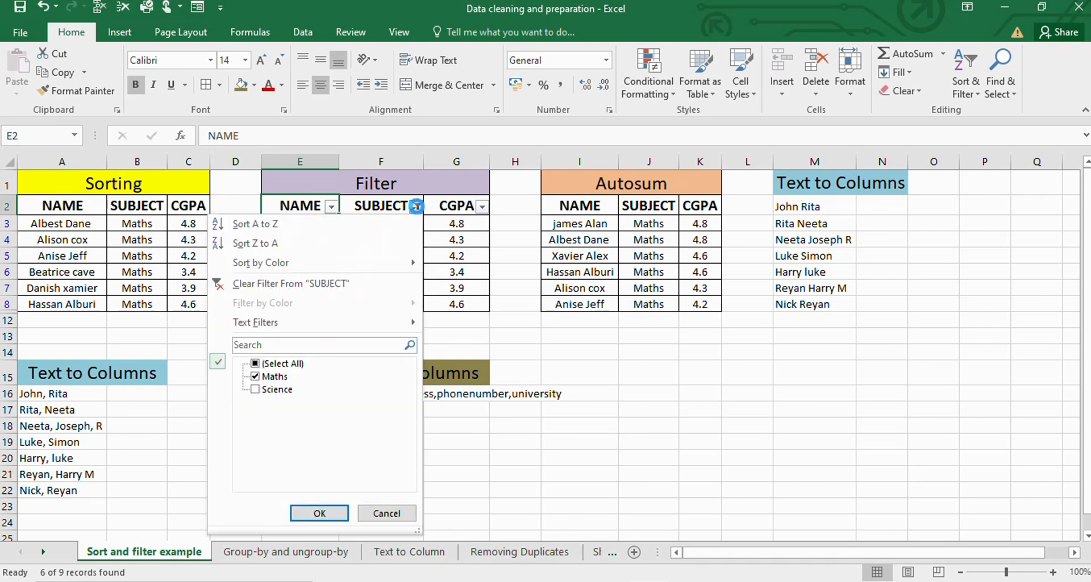
pyautogui.click(258, 391)
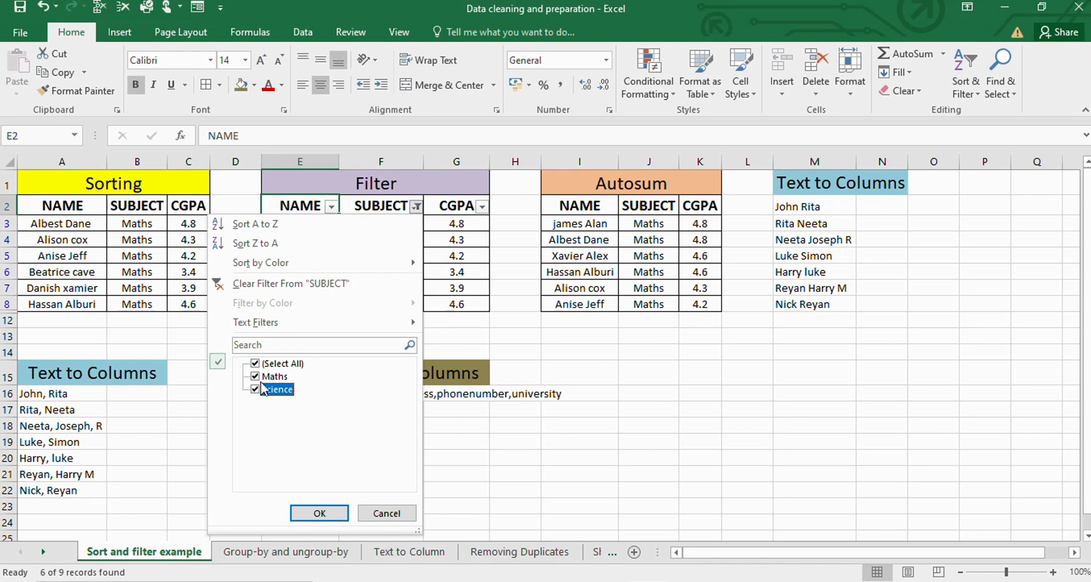
pyautogui.click(256, 377)
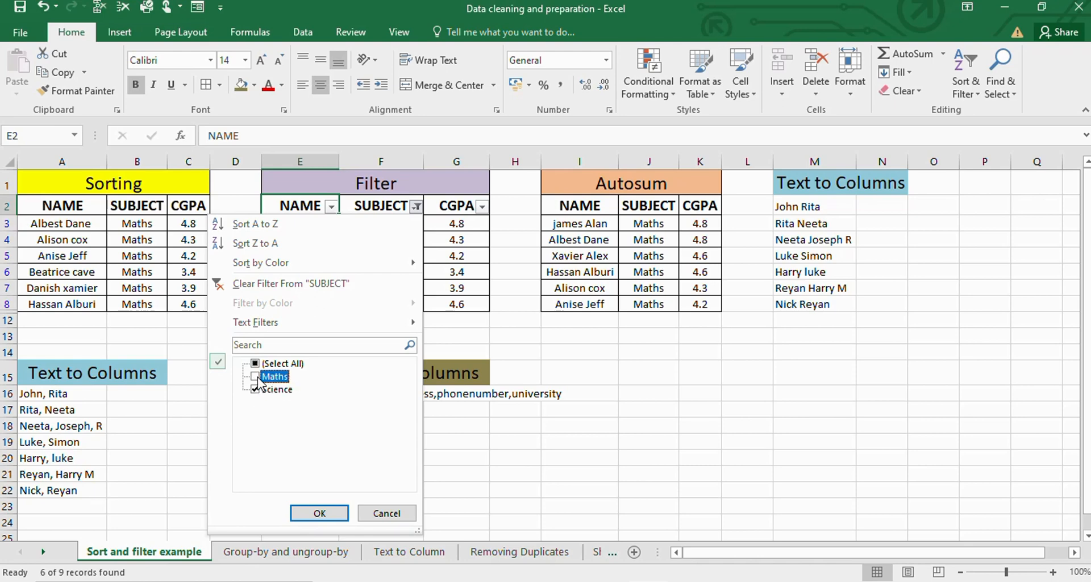
pyautogui.click(319, 513)
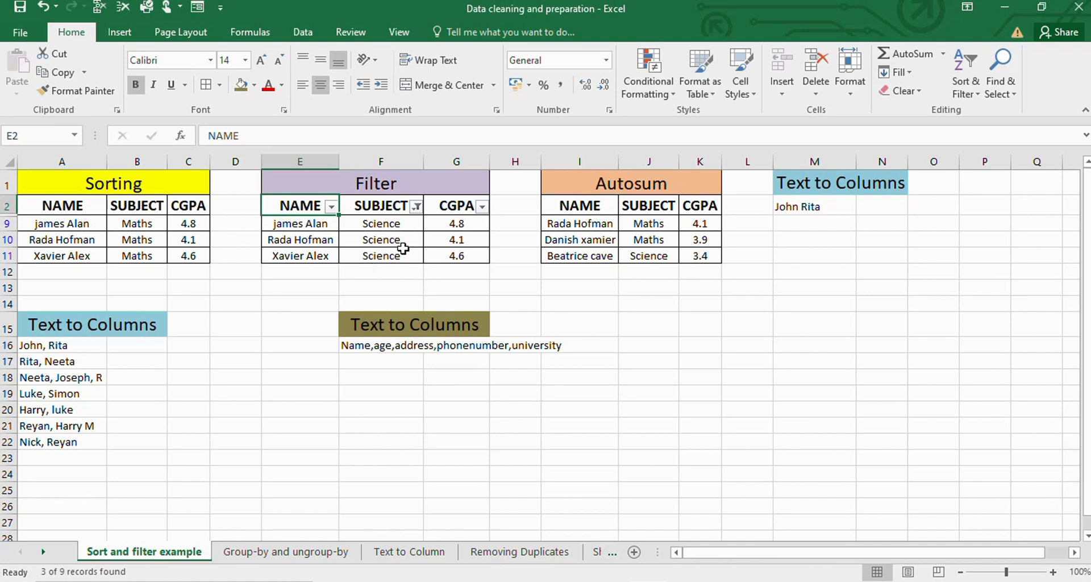
# Include Maths in the SUBJECT filter again so that both Maths and Science records are shown
pyautogui.click(417, 207)
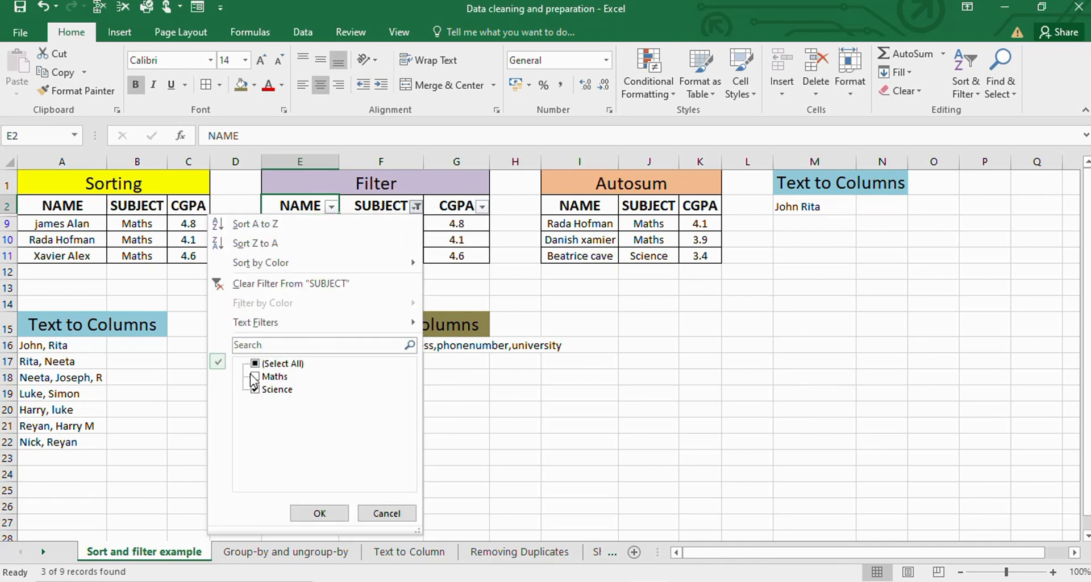
pyautogui.click(254, 377)
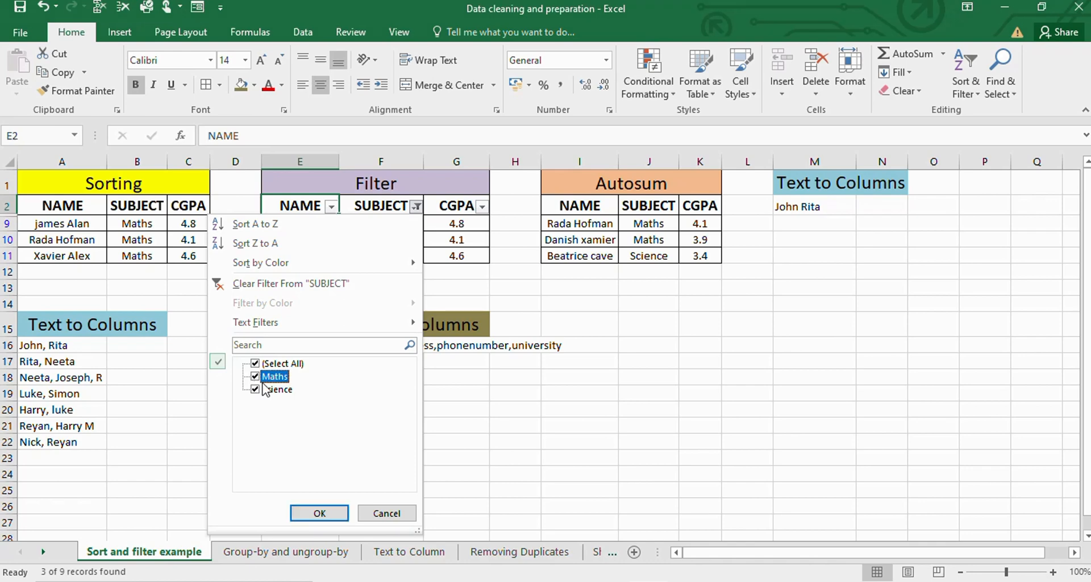
pyautogui.click(320, 513)
# Enter the note "filer Shift+Ctrl+L" in cell L14, below the Autosum table
pyautogui.click(632, 407)
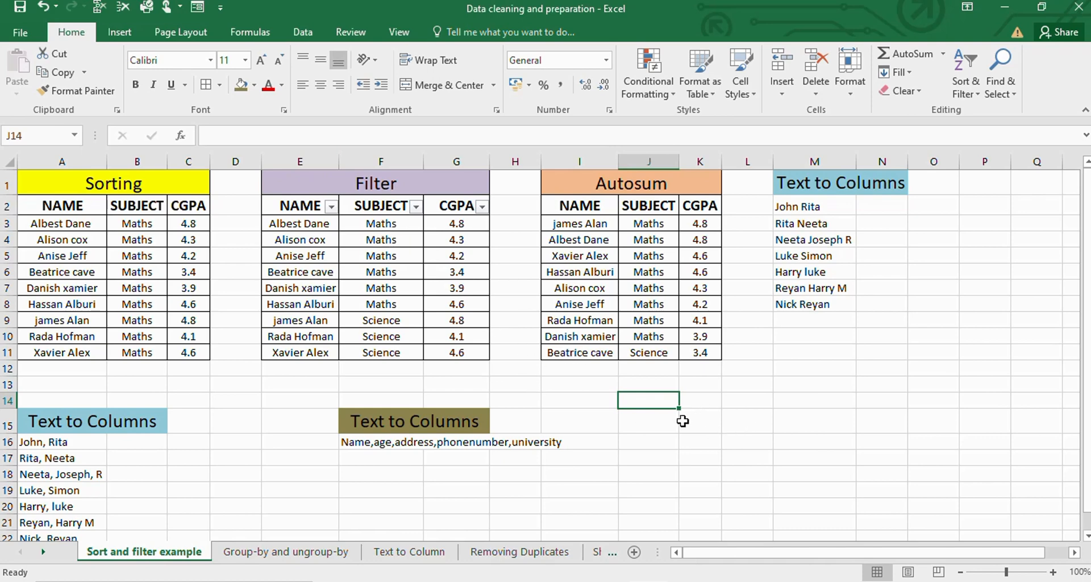
pyautogui.click(749, 403)
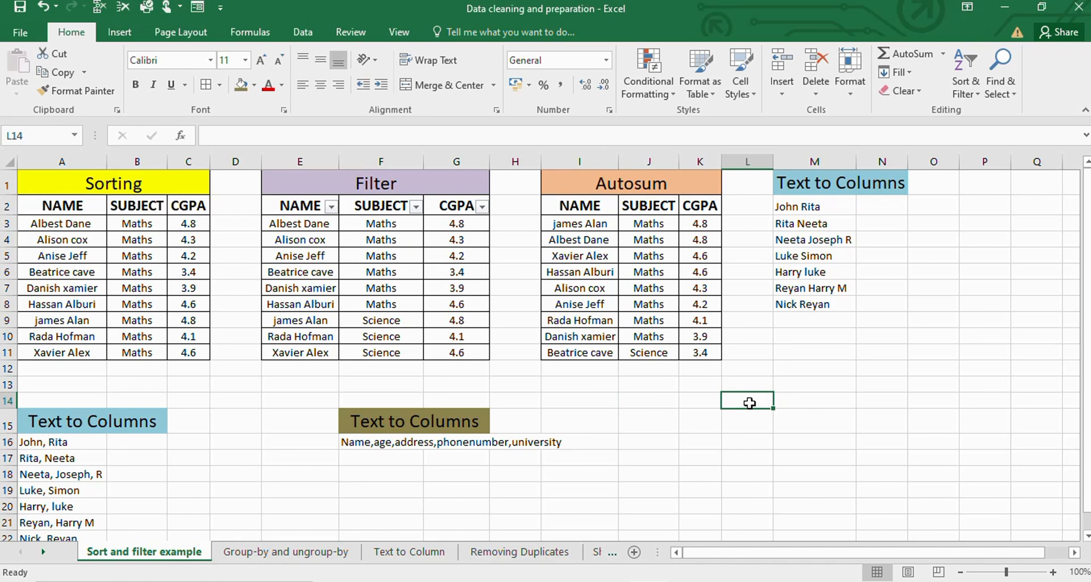
pyautogui.write('filer sjoft')
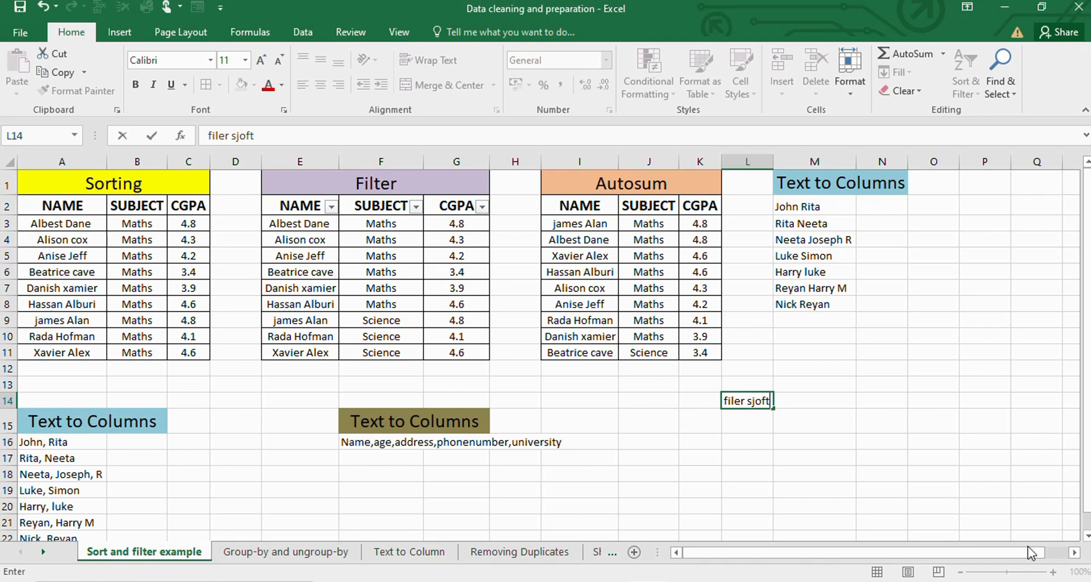
pyautogui.press('BackSpace')
pyautogui.press('BackSpace')
pyautogui.press('BackSpace')
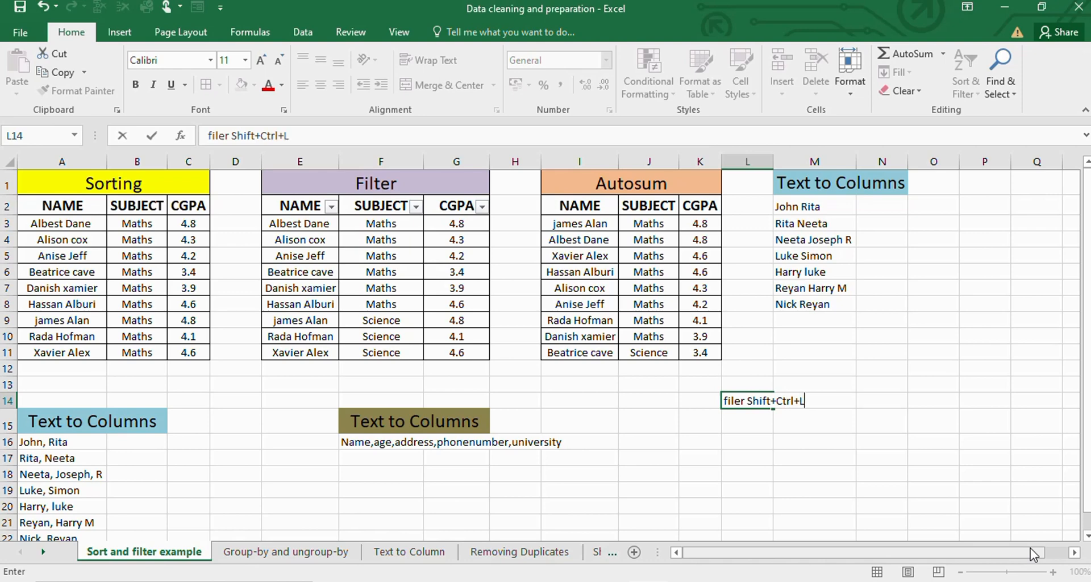
pyautogui.click(889, 505)
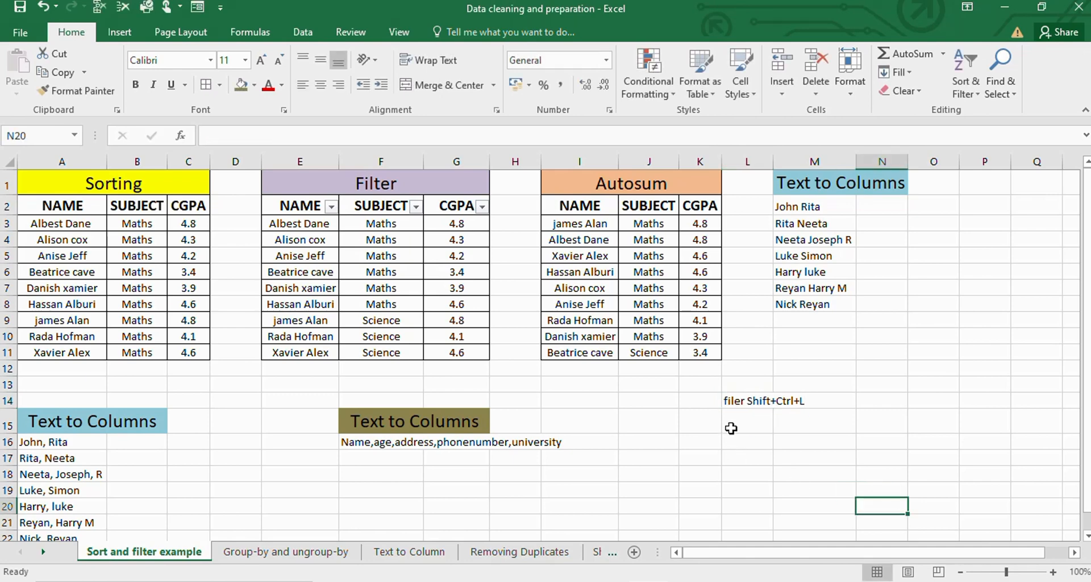
pyautogui.click(731, 400)
pyautogui.moveTo(731, 399); pyautogui.dragTo(811, 400)
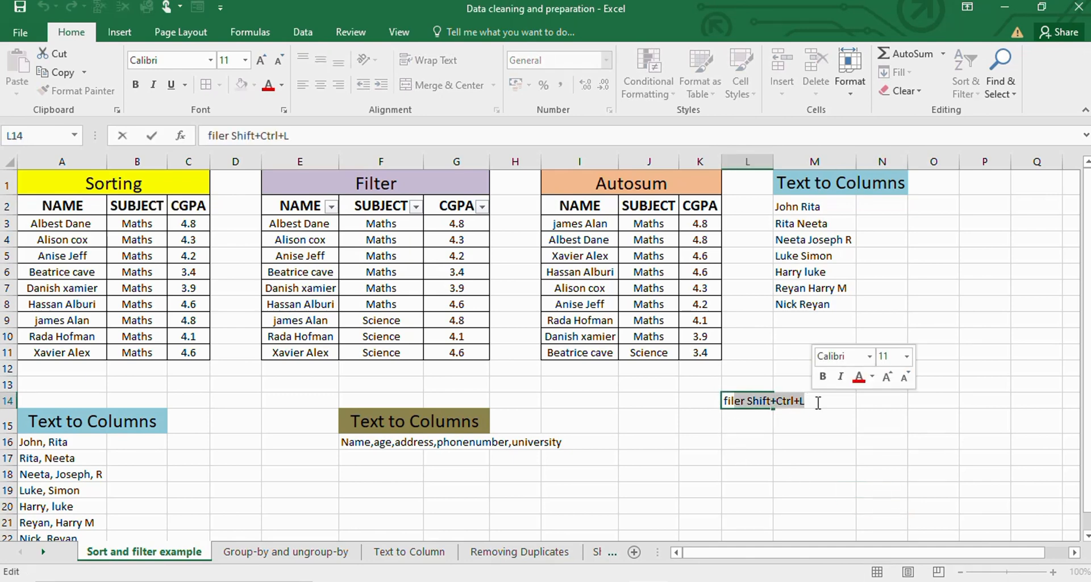
pyautogui.click(876, 419)
pyautogui.click(747, 399)
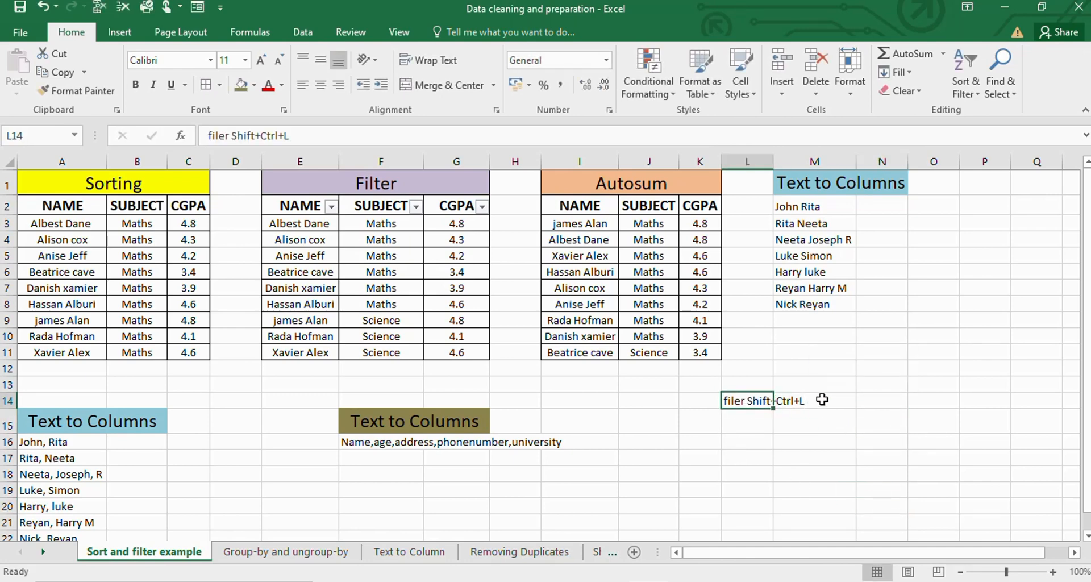
# Try to merge and center the filter shortcut note across cells L14 and M14
pyautogui.keyDown('ctrl'); pyautogui.click(834, 403); pyautogui.keyUp('ctrl')
pyautogui.click(462, 86)
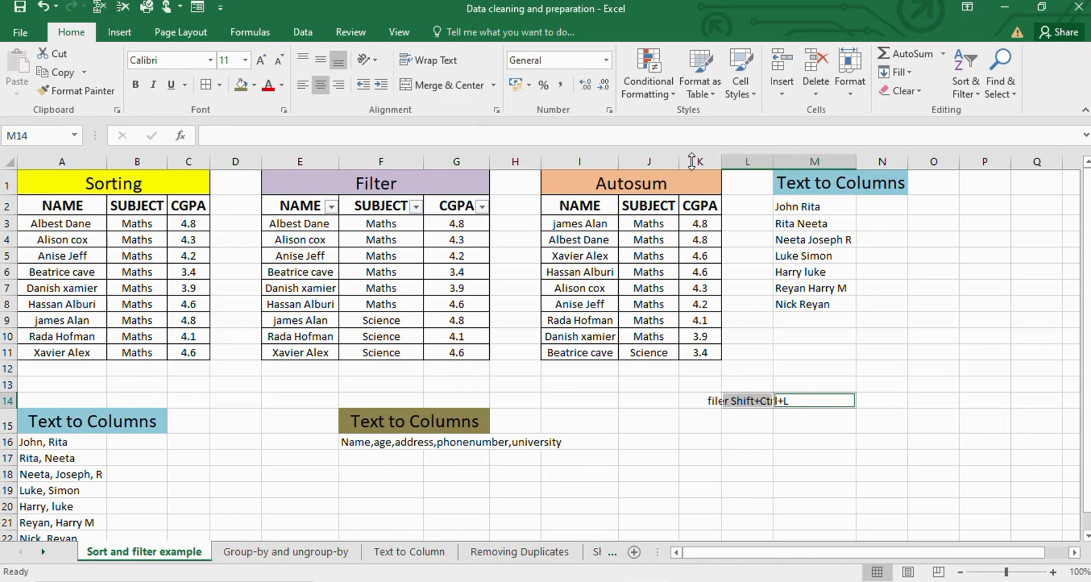
pyautogui.click(828, 483)
pyautogui.click(738, 400)
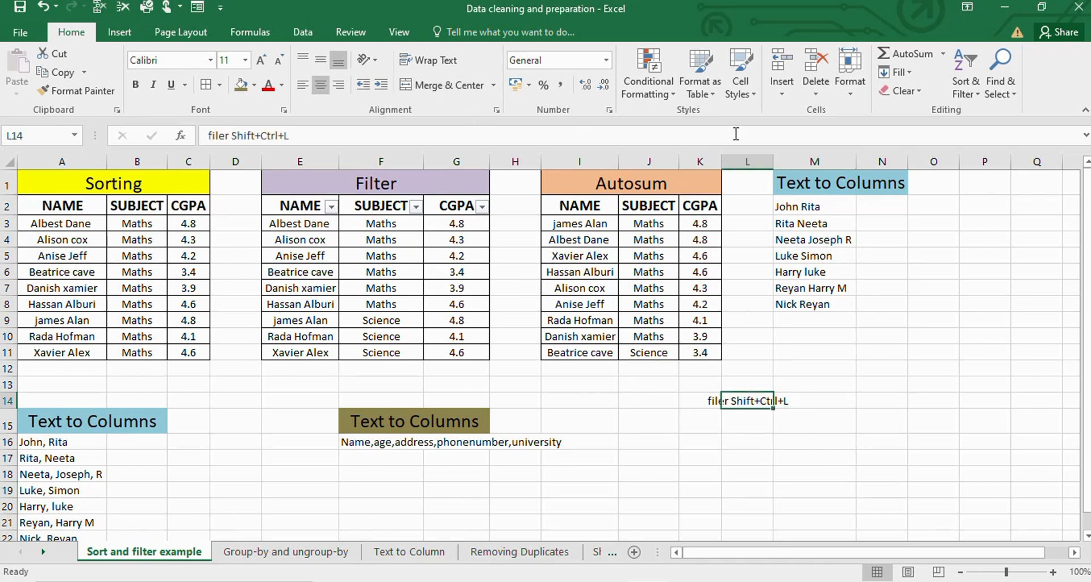
# Autofit all column widths in the sheet and narrow column F, which holds the Filter table's SUBJECT data
pyautogui.moveTo(748, 162); pyautogui.dragTo(814, 161)
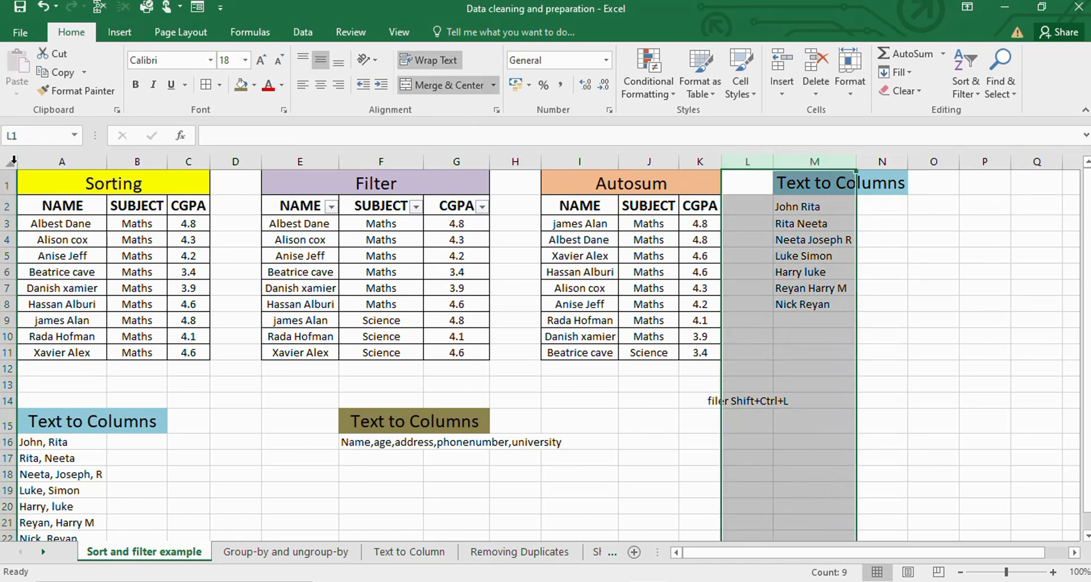
pyautogui.click(12, 160)
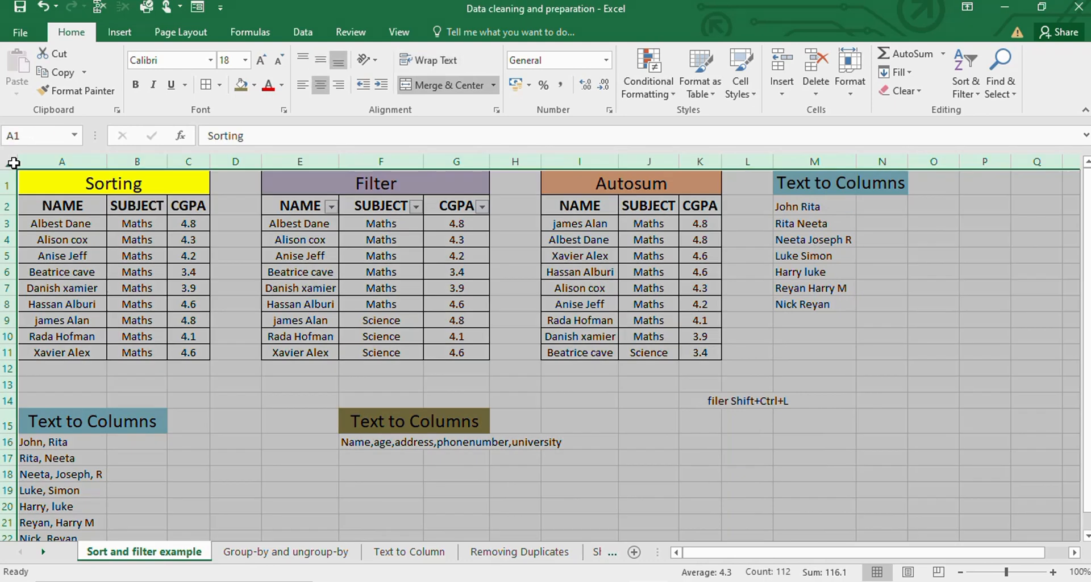
pyautogui.doubleClick(107, 158)
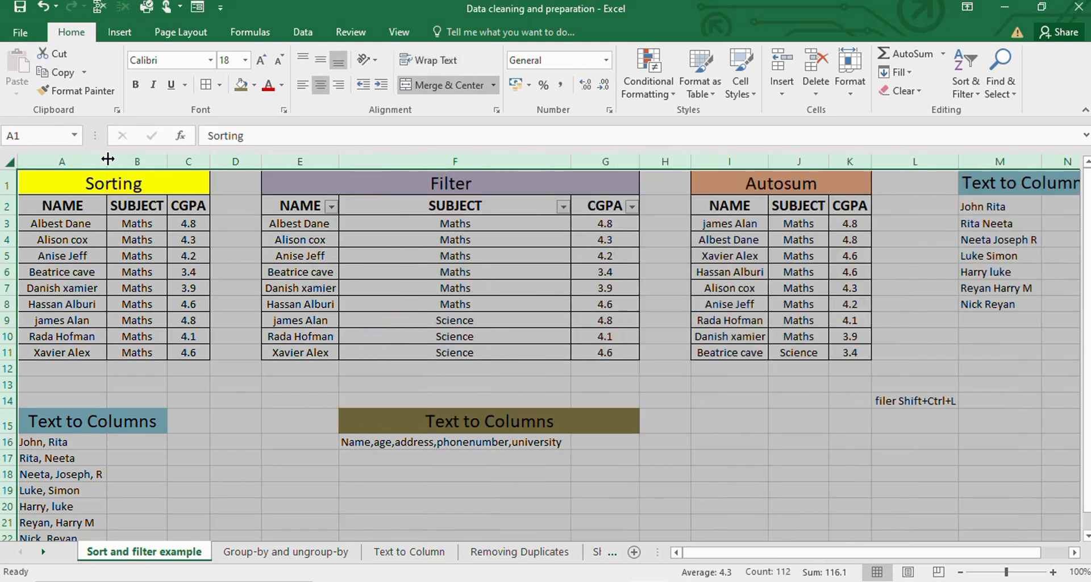
pyautogui.click(847, 509)
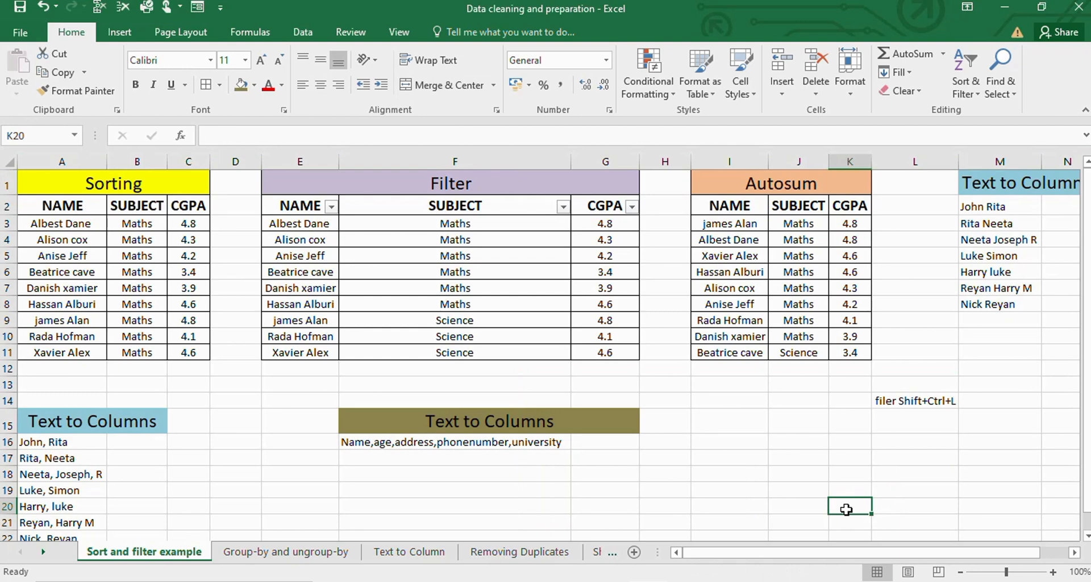
pyautogui.moveTo(572, 161); pyautogui.dragTo(502, 166)
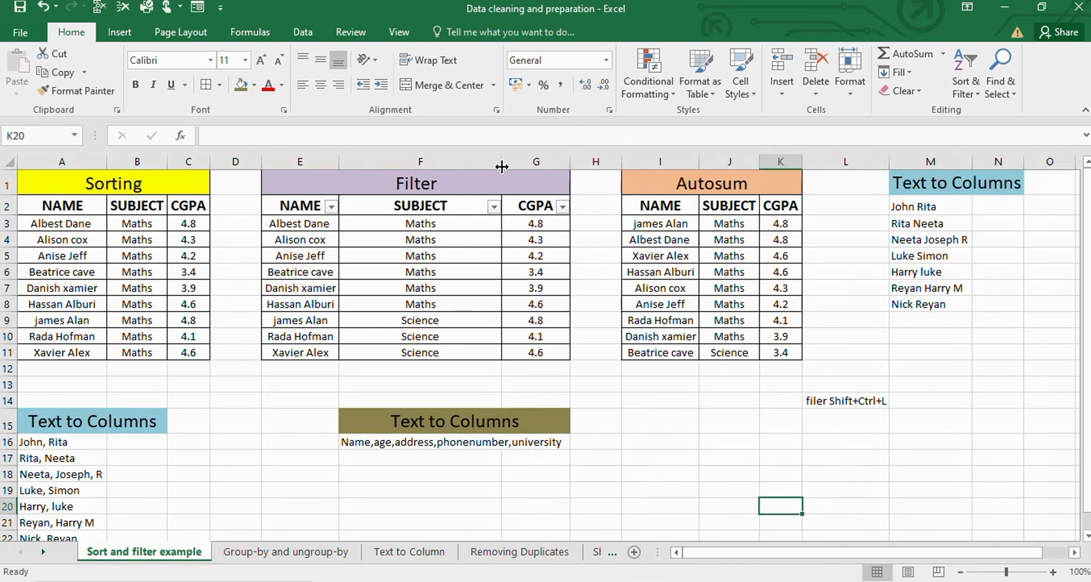
# Correct the misspelled word in the L14 note so it reads "filter Shift+Ctrl+L"
pyautogui.click(816, 398)
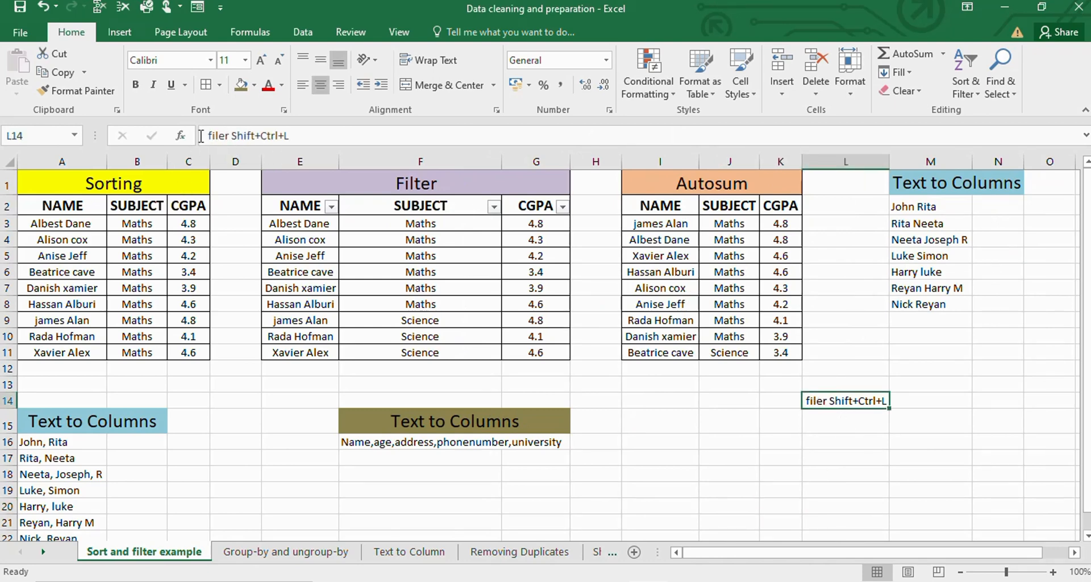
pyautogui.click(221, 141)
pyautogui.write('t')
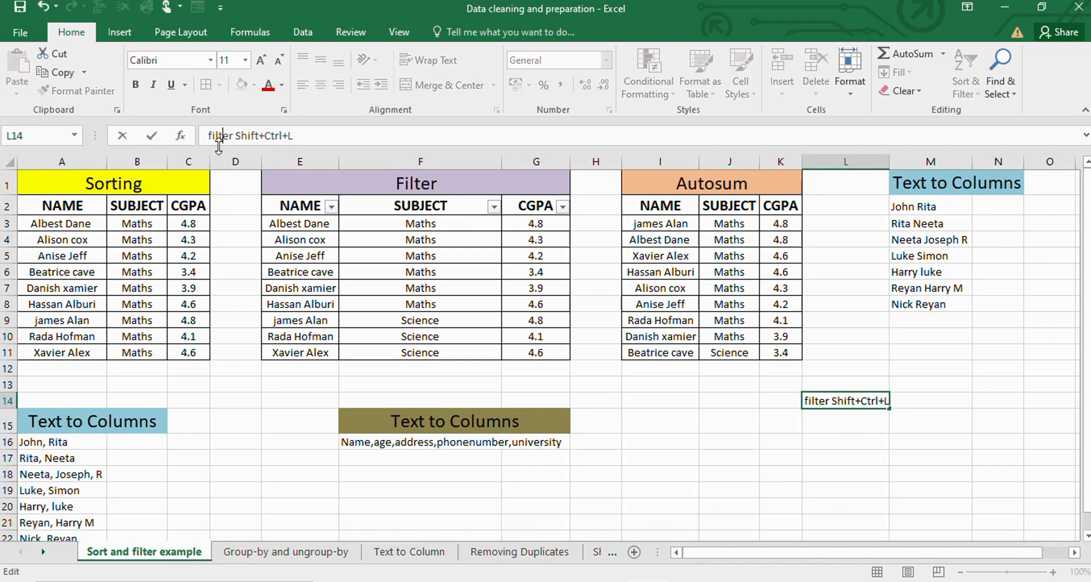
pyautogui.click(829, 458)
pyautogui.click(840, 399)
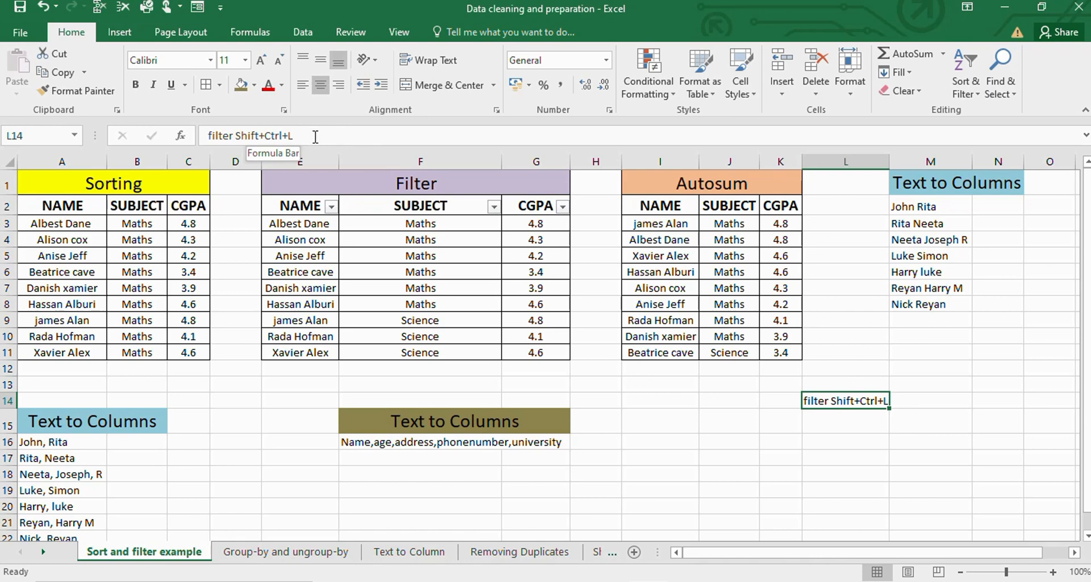
# Undo the note correction, the column width changes and the centering of the L14 note
pyautogui.hotkey('ctrl', 'z')
pyautogui.hotkey('ctrl', 'z')
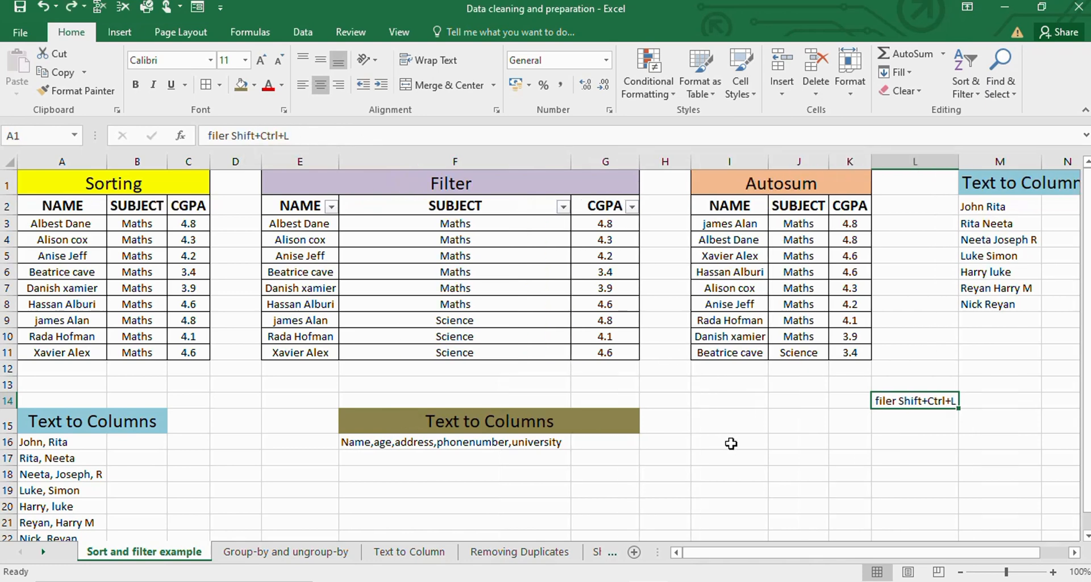
pyautogui.hotkey('ctrl', 'z')
pyautogui.hotkey('ctrl', 'z')
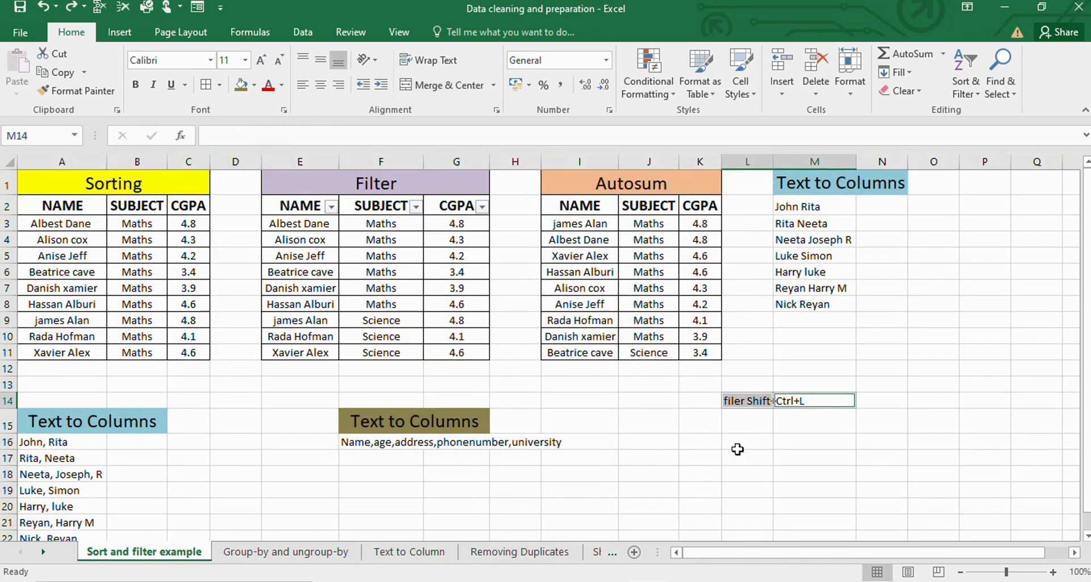
# Change "filer" to "filter" in the shortcut note in cell L14, keeping the current column widths
pyautogui.click(742, 459)
pyautogui.click(743, 403)
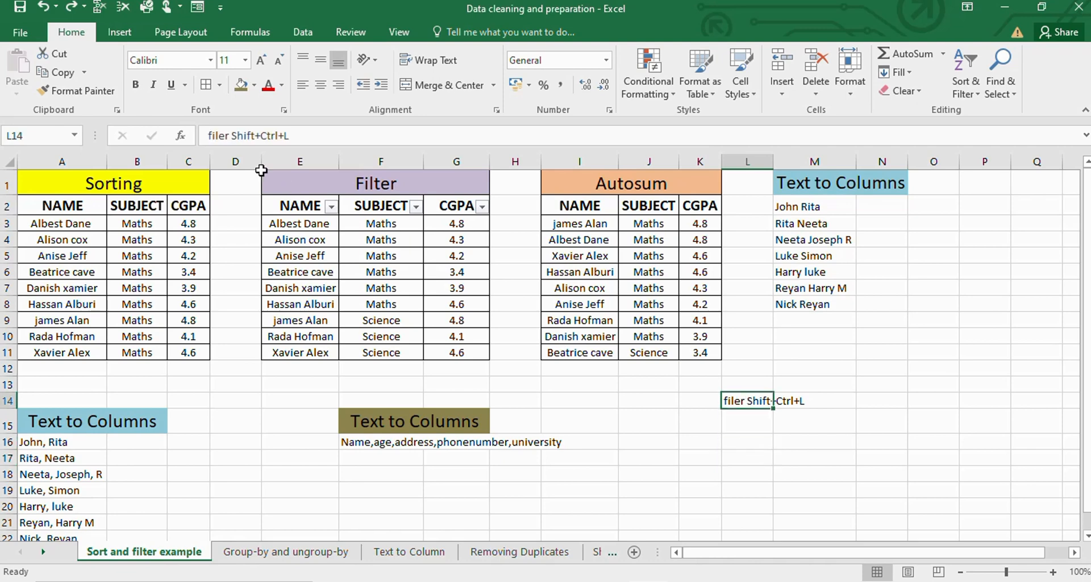
pyautogui.click(220, 137)
pyautogui.write('t')
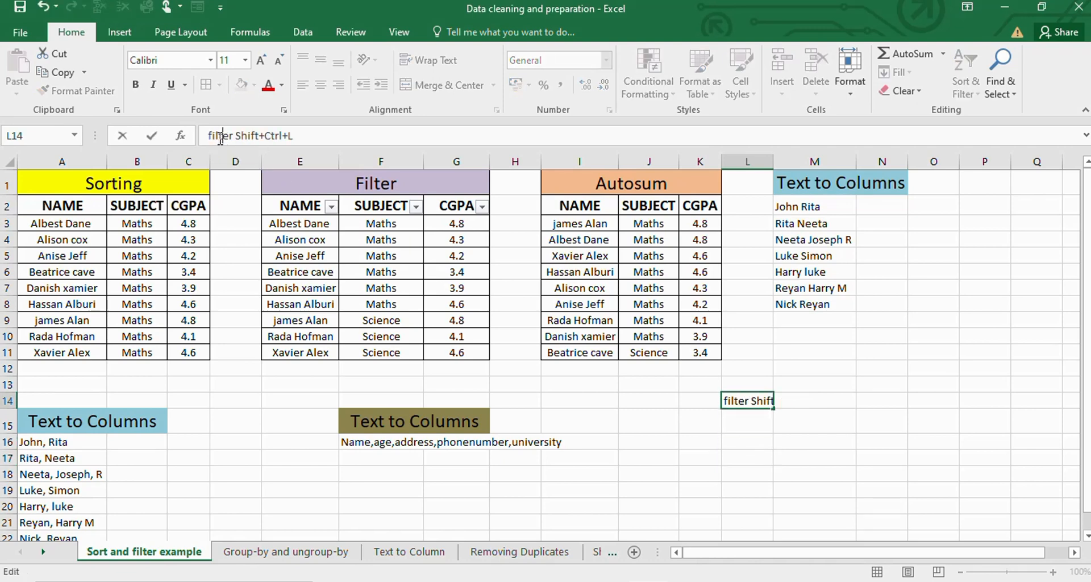
pyautogui.click(786, 492)
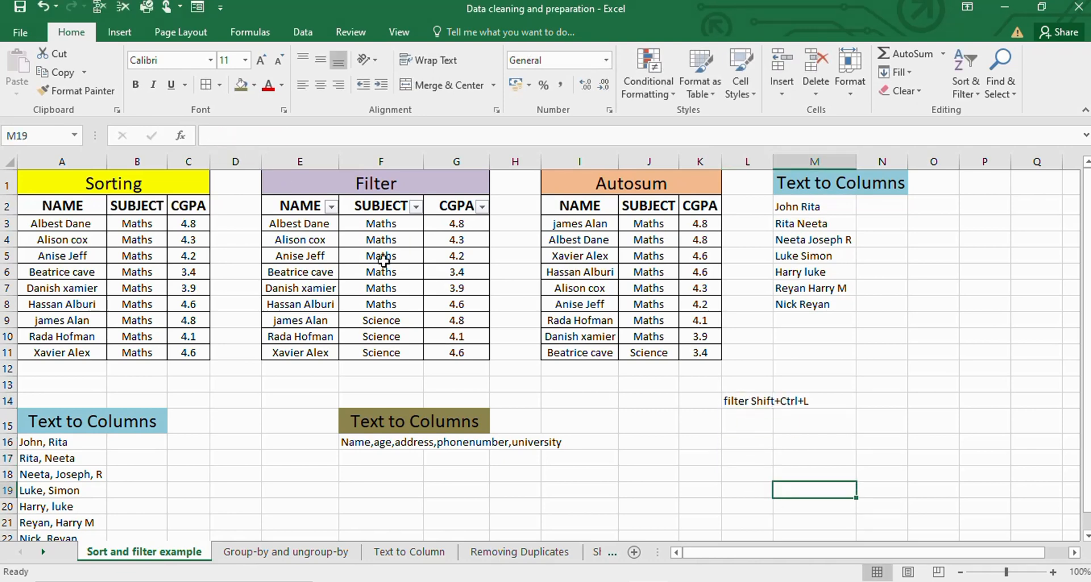
# Turn off the filter on the Filter table's header cells E2:G2 and clear the shortcut note from cell L14
pyautogui.click(282, 205)
pyautogui.moveTo(283, 206); pyautogui.dragTo(476, 207)
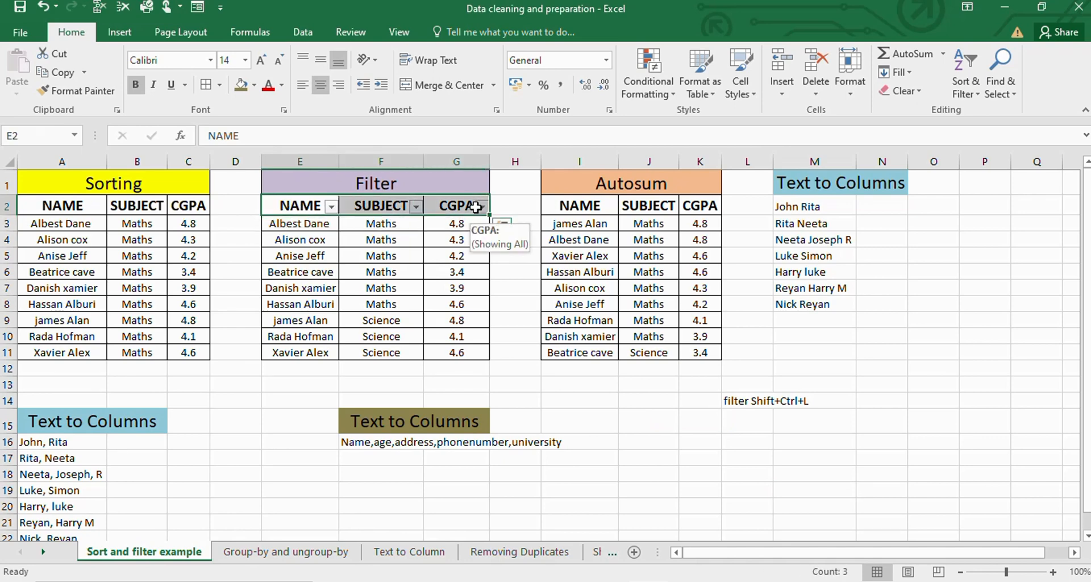
pyautogui.hotkey('ctrl', 'shift', 'l')
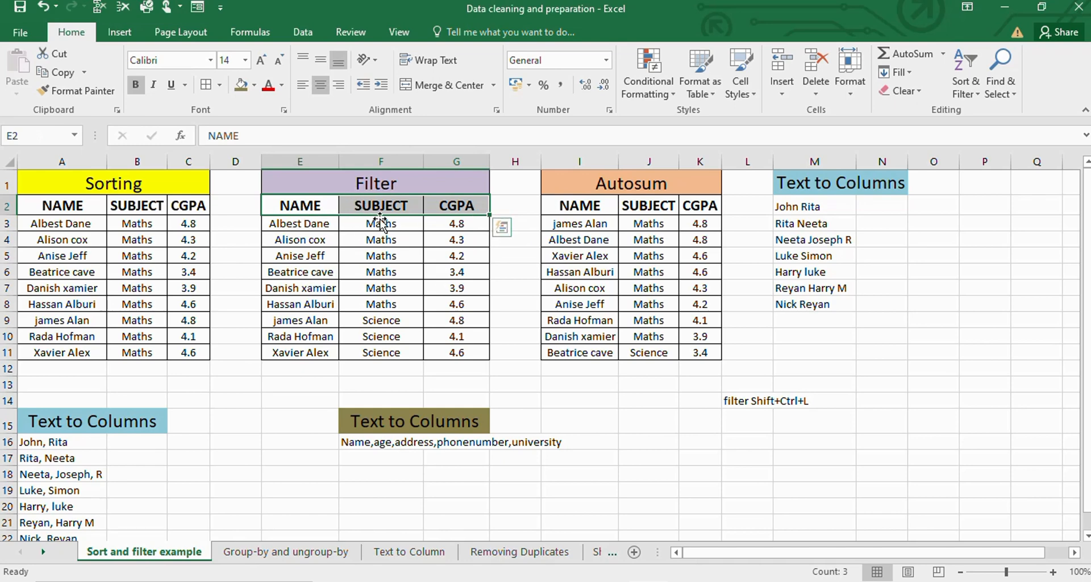
pyautogui.click(937, 475)
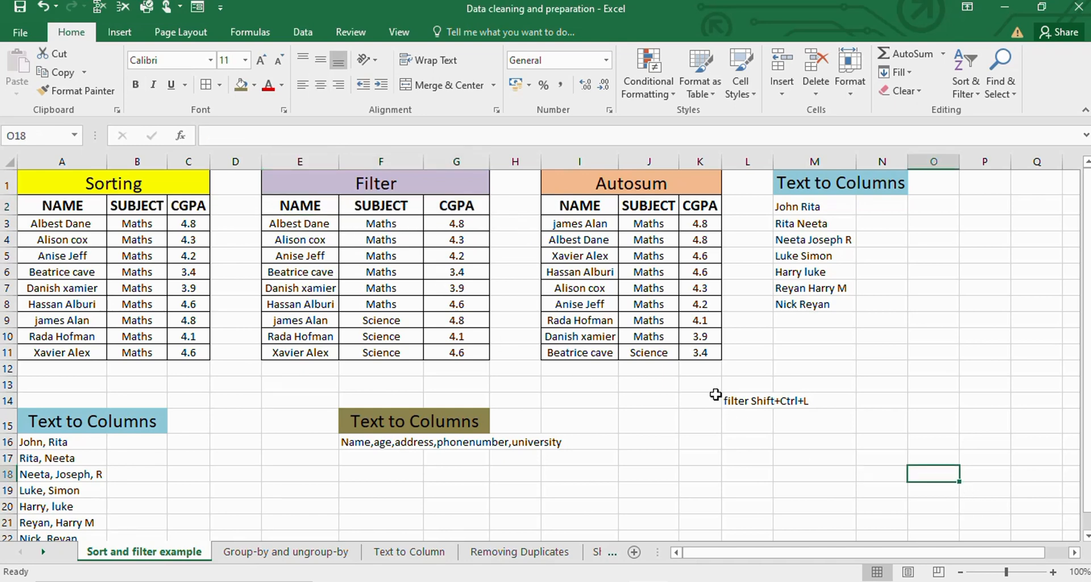
pyautogui.click(742, 403)
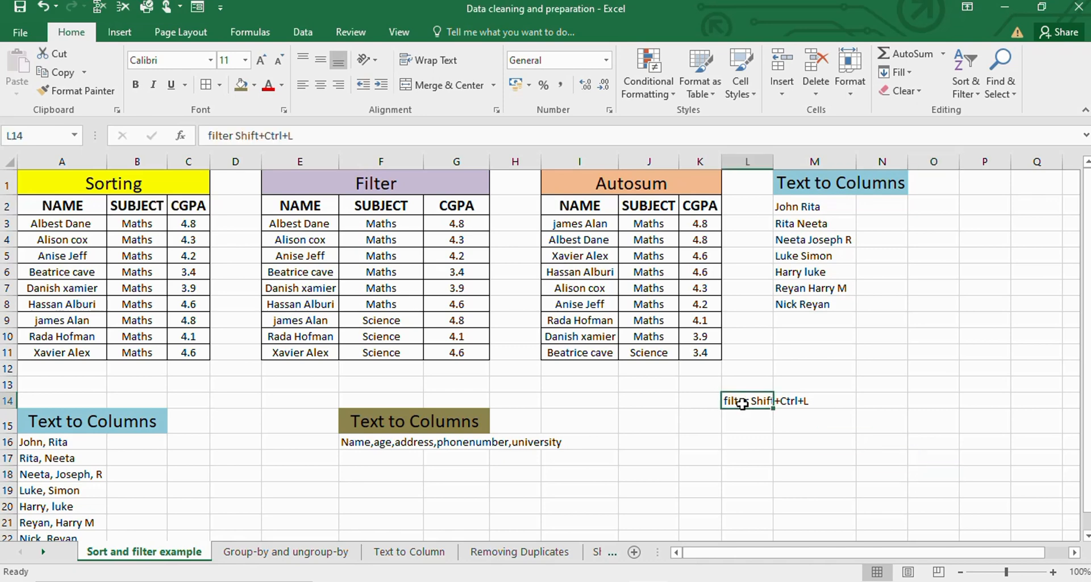
pyautogui.press('Delete')
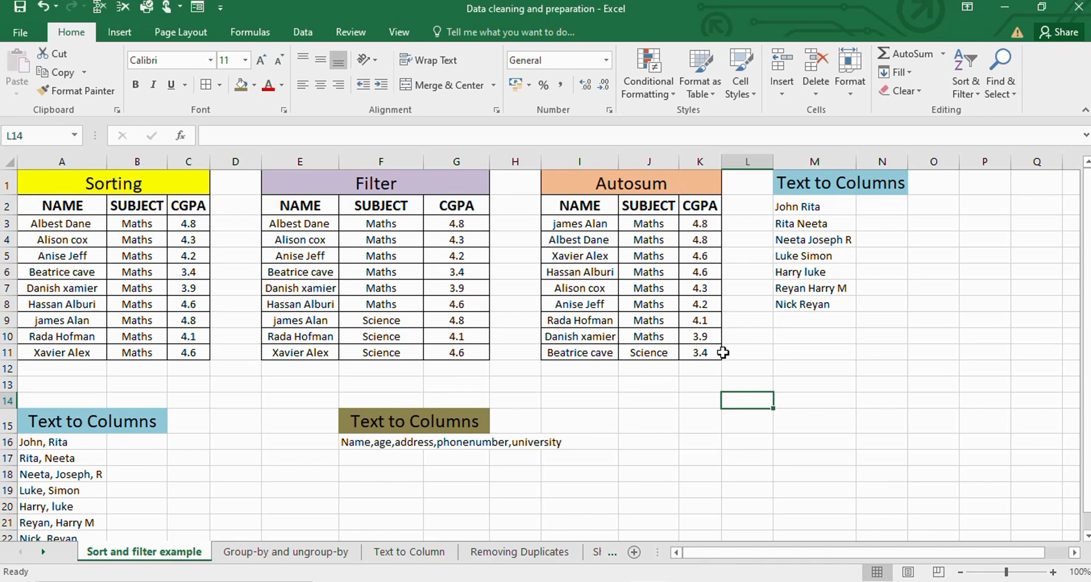
# Sum the Autosum table's CGPA values K3:K11 in cell K12, and undo that total
pyautogui.click(699, 367)
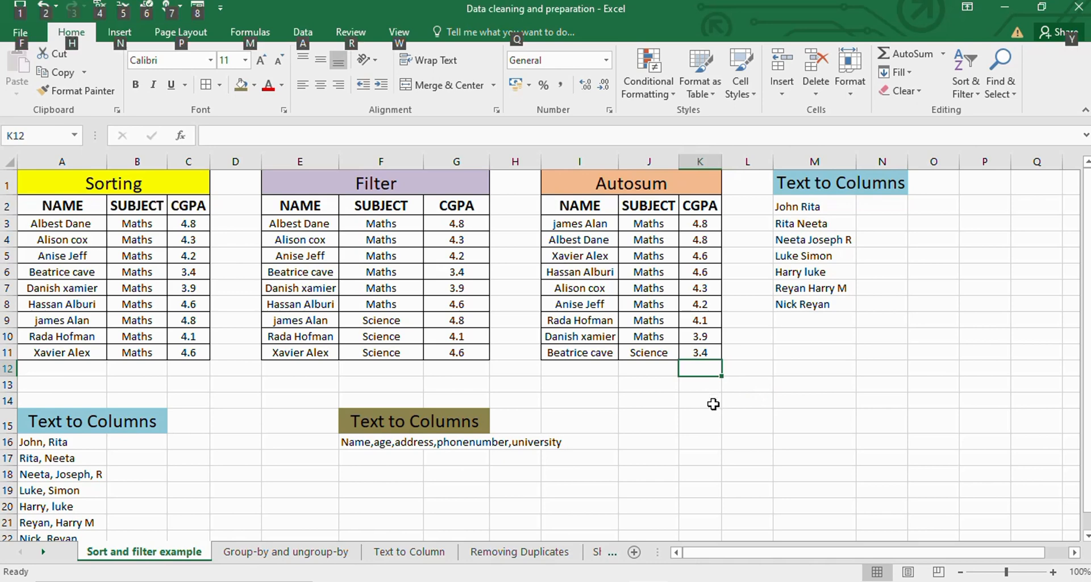
pyautogui.hotkey('alt', '=')
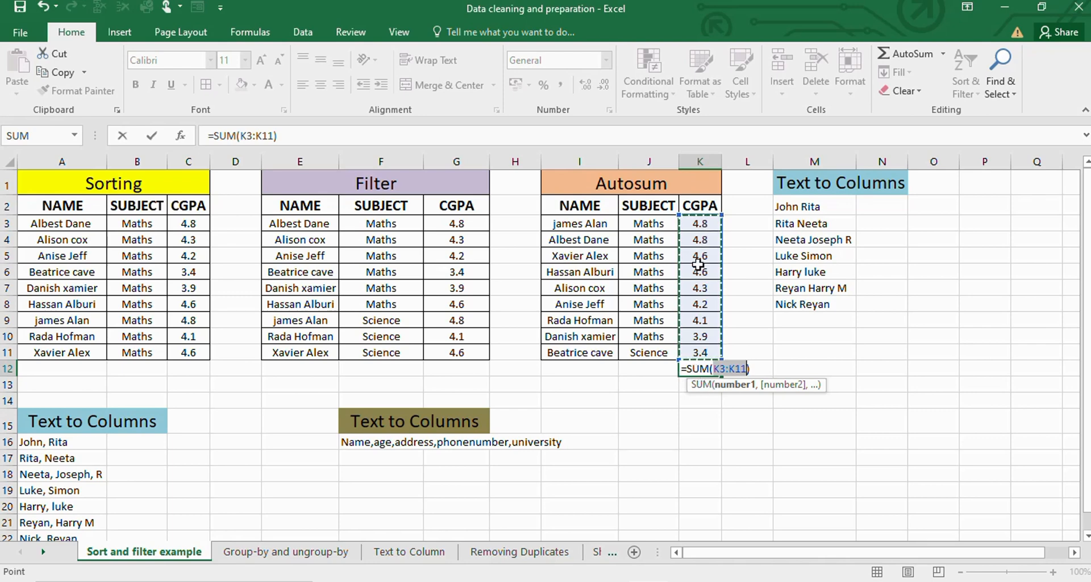
pyautogui.press('Return')
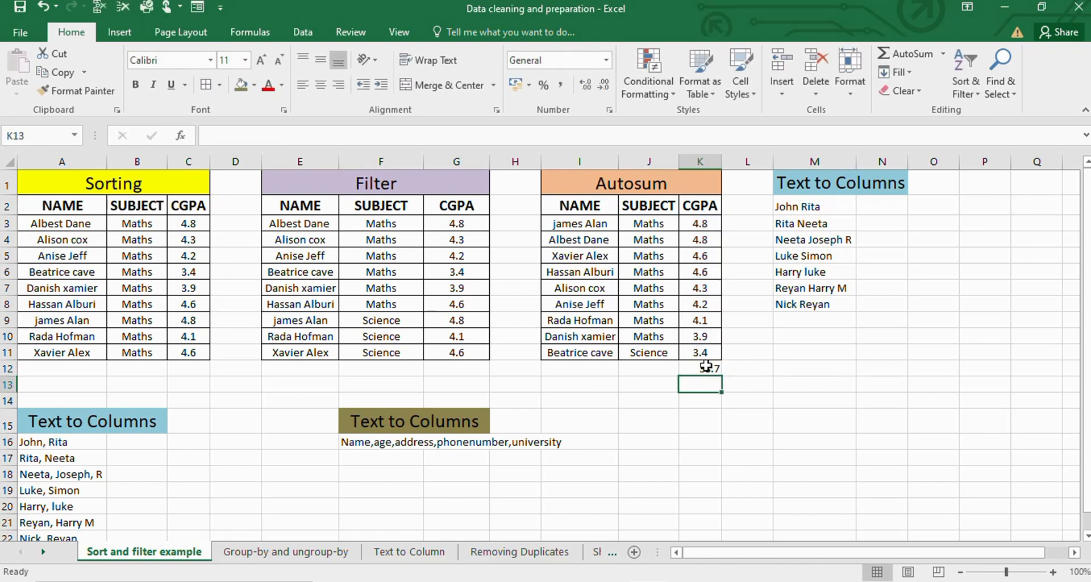
pyautogui.click(706, 366)
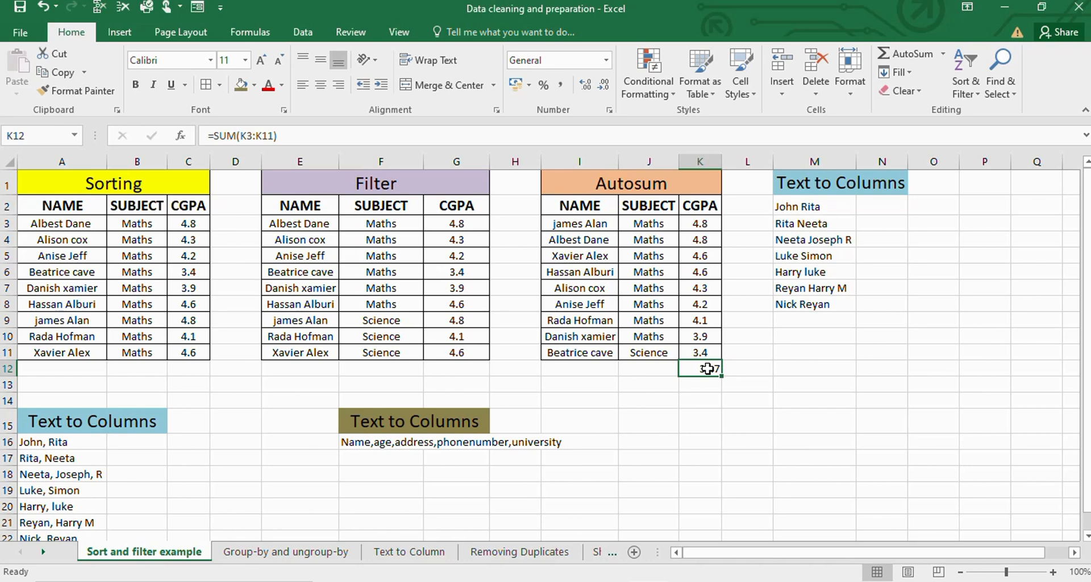
pyautogui.hotkey('ctrl', 'z')
# Insert the AutoSum formula =SUM(K3:K11) in cell K12, directly below the Autosum table's CGPA column
pyautogui.click(707, 223)
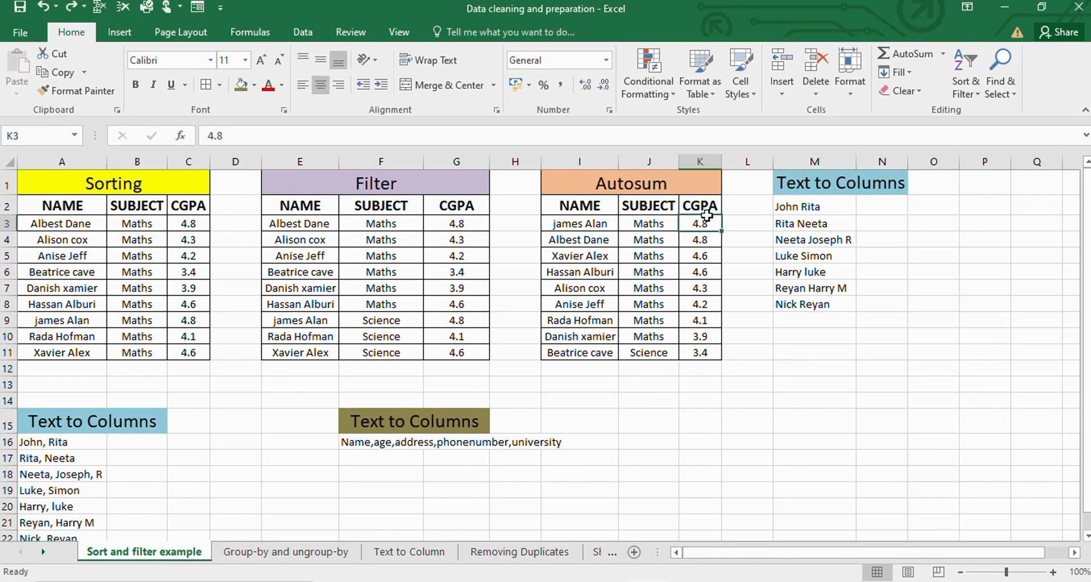
pyautogui.moveTo(707, 223); pyautogui.dragTo(704, 353)
pyautogui.click(708, 385)
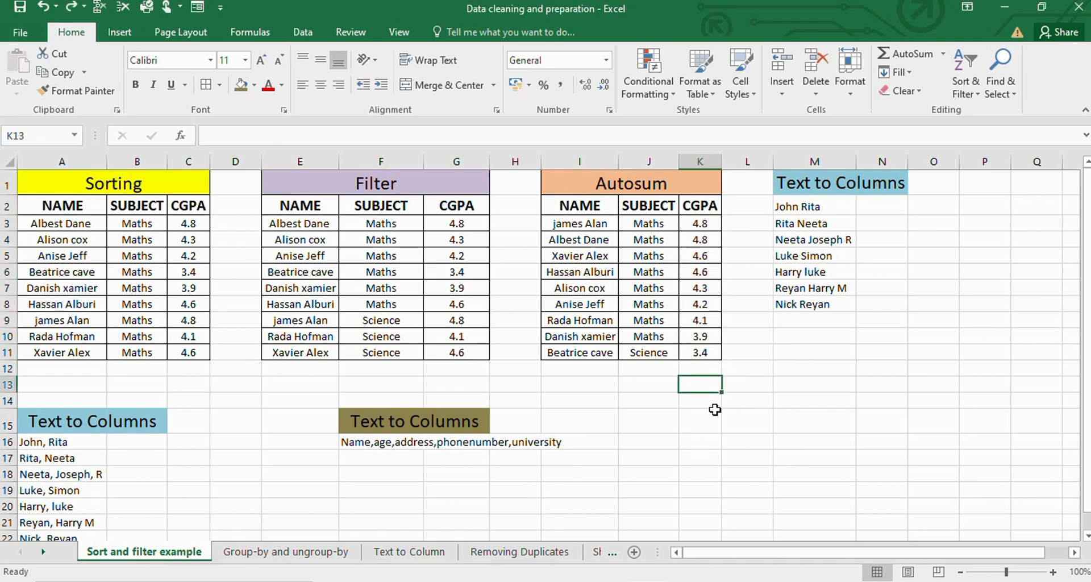
pyautogui.click(703, 373)
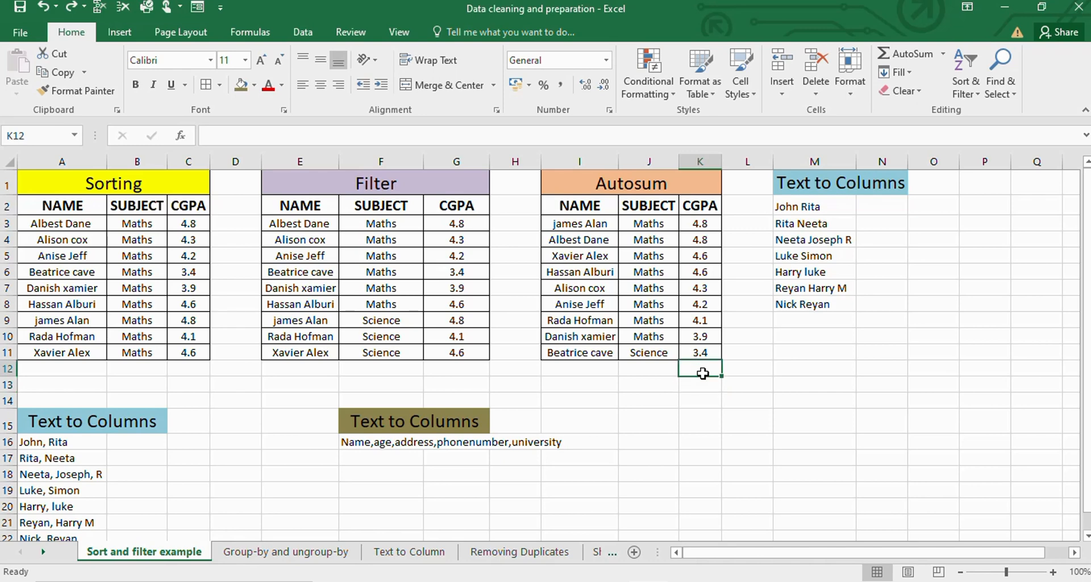
pyautogui.hotkey('alt', '=')
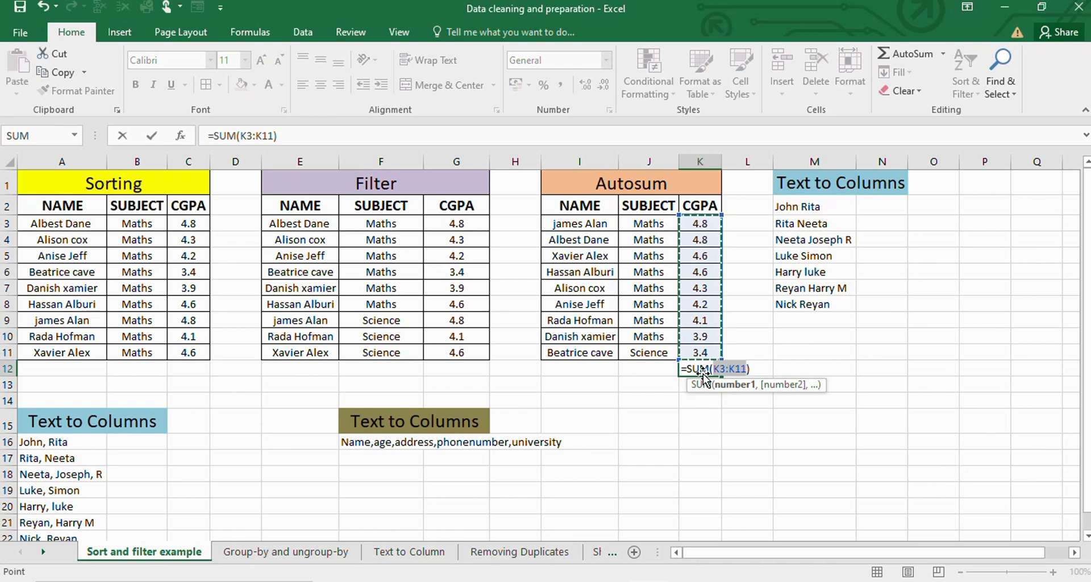
pyautogui.press('Return')
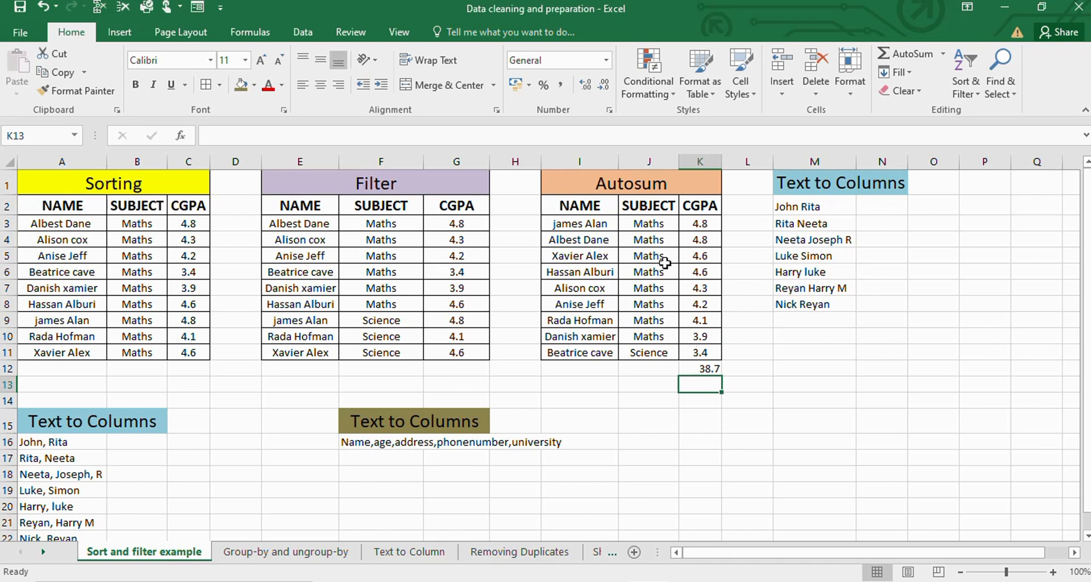
pyautogui.click(707, 369)
# Enter the AutoSum shortcut note "Alt+=" in cell M12, beside the CGPA total
pyautogui.click(791, 371)
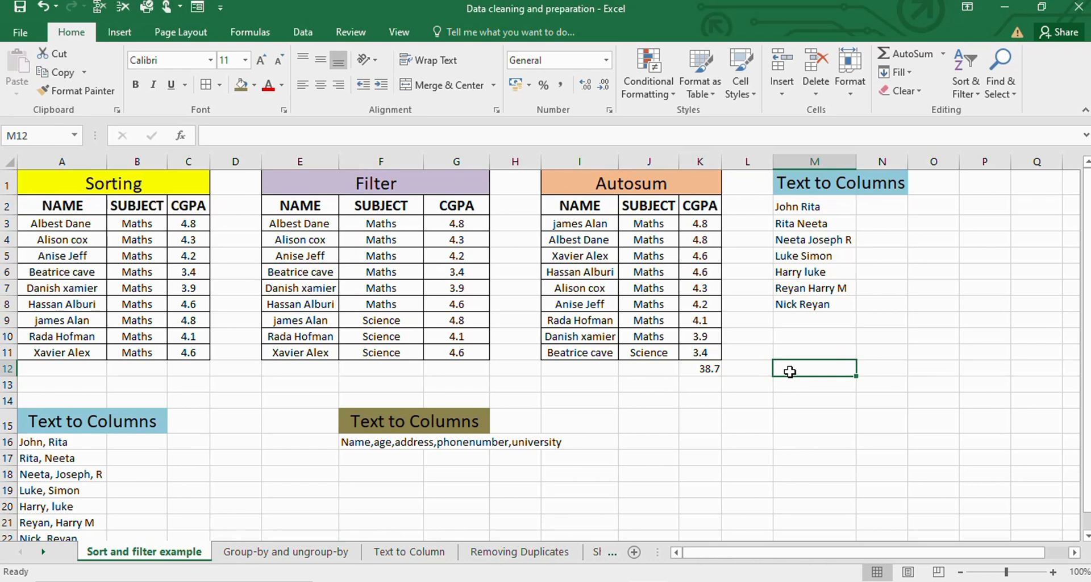
pyautogui.write('Alt+=')
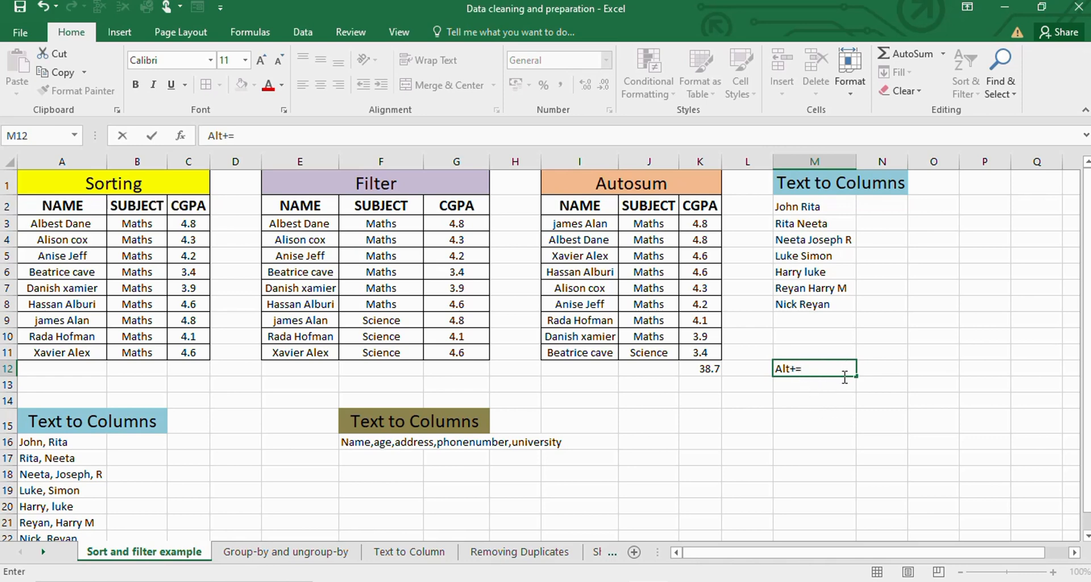
pyautogui.click(894, 458)
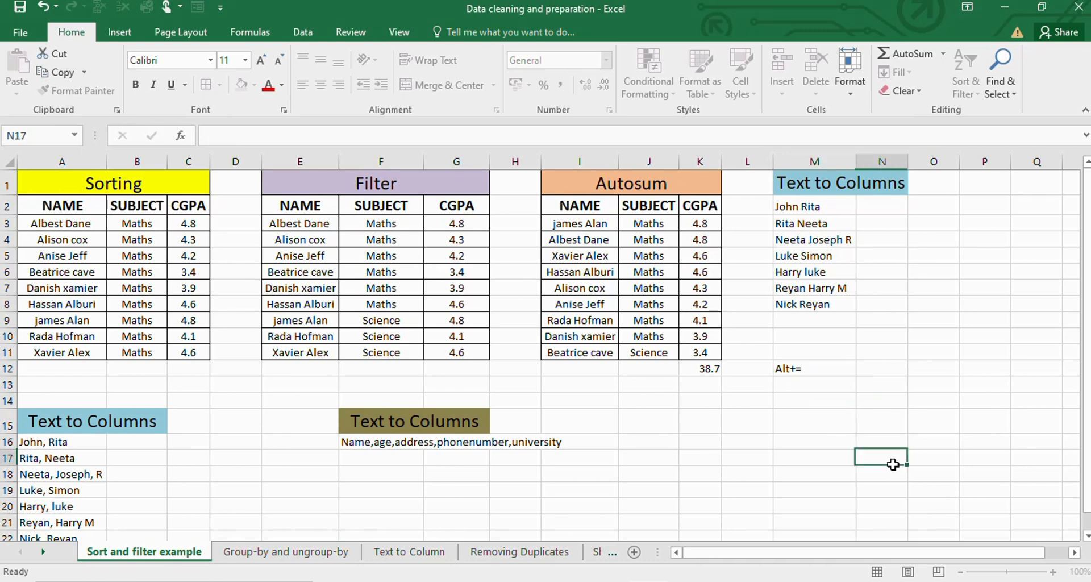
# Clear the shortcut note from cell M12 and the CGPA total from cell K12
pyautogui.click(800, 367)
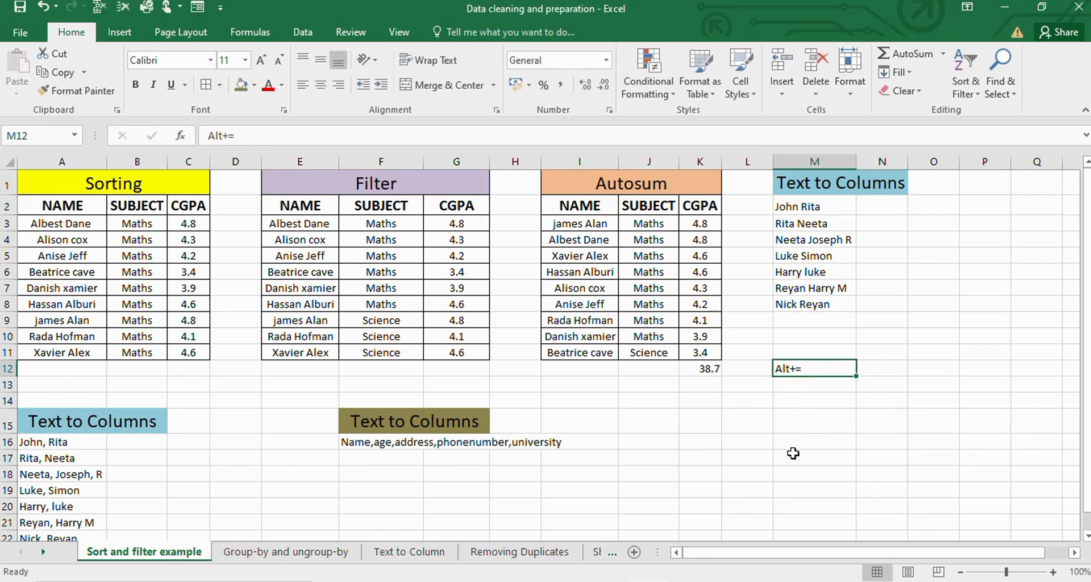
pyautogui.press('Delete')
pyautogui.click(698, 368)
pyautogui.press('Delete')
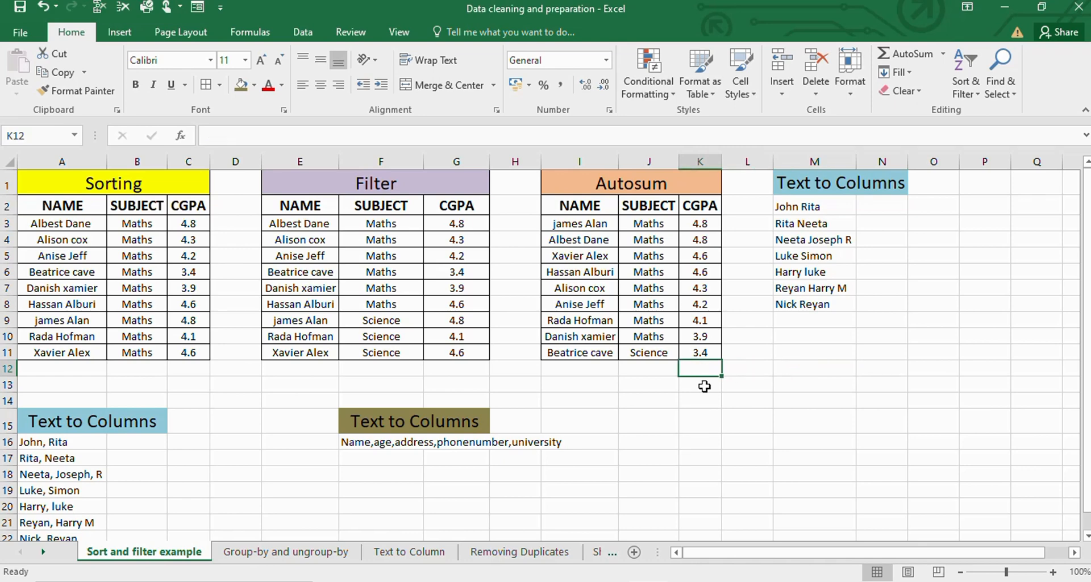
# Total the Autosum table's CGPA values K3:K11 in cell K12 using the AutoSum choice Sum, and undo that total
pyautogui.click(943, 54)
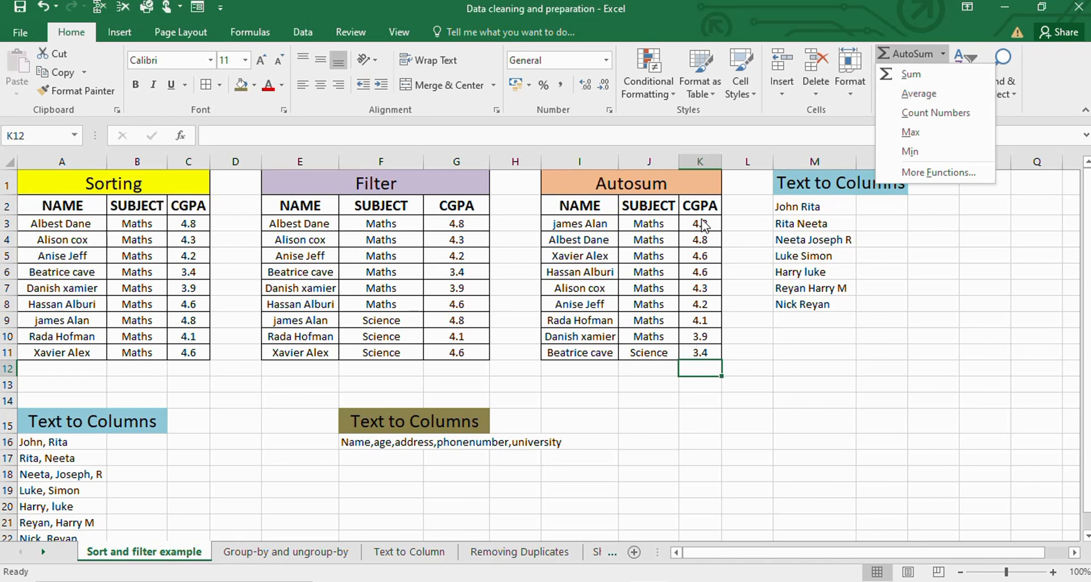
pyautogui.click(752, 380)
pyautogui.click(712, 225)
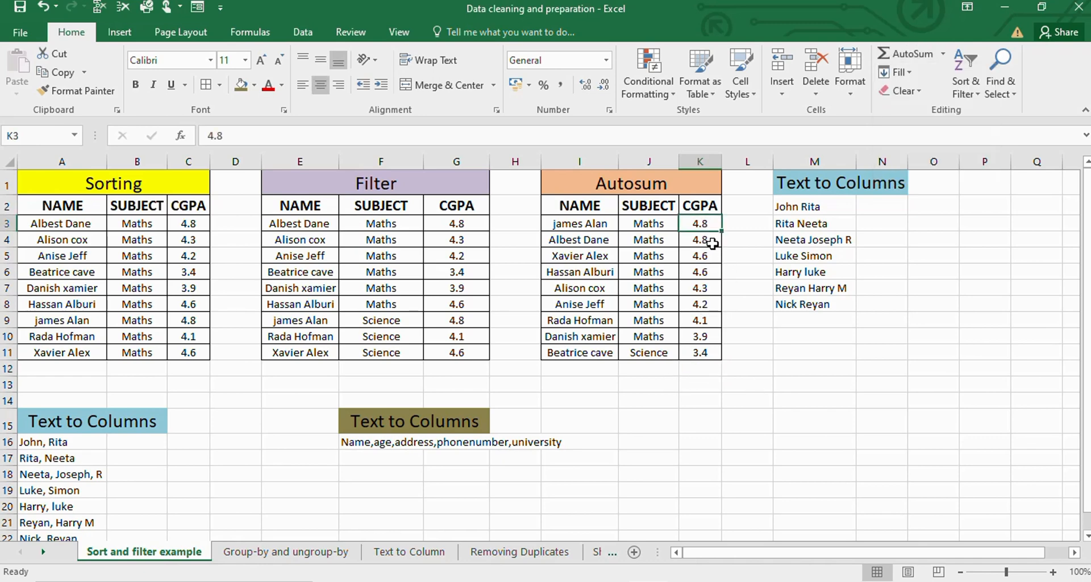
pyautogui.click(698, 369)
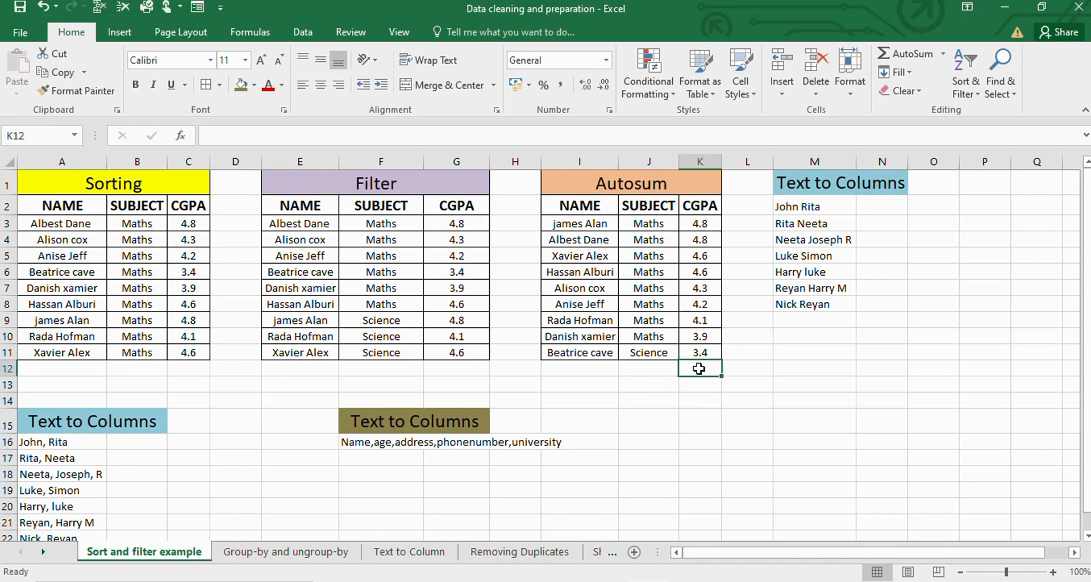
pyautogui.hotkey('alt', '=')
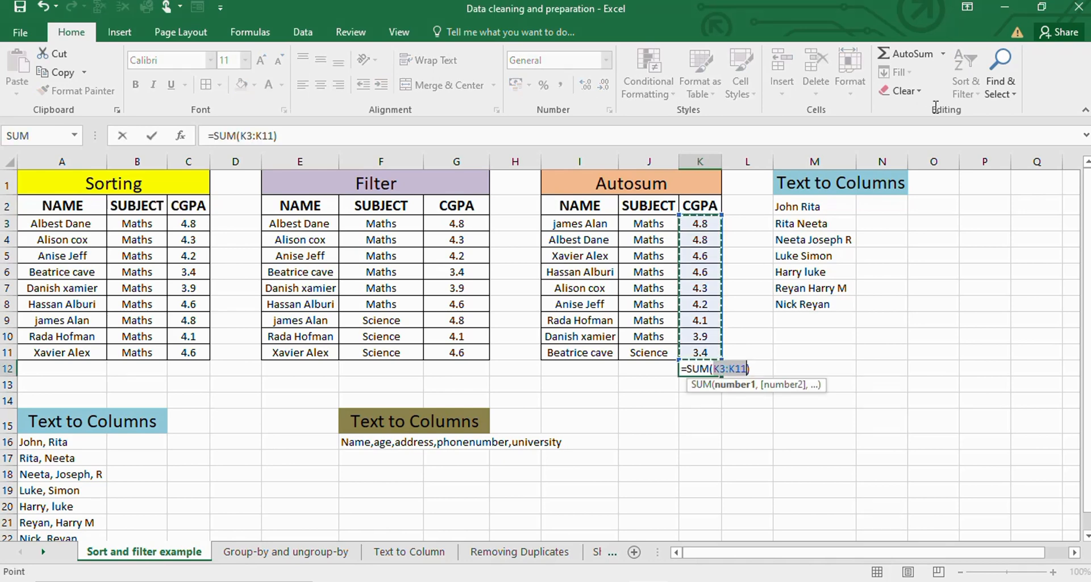
pyautogui.click(945, 61)
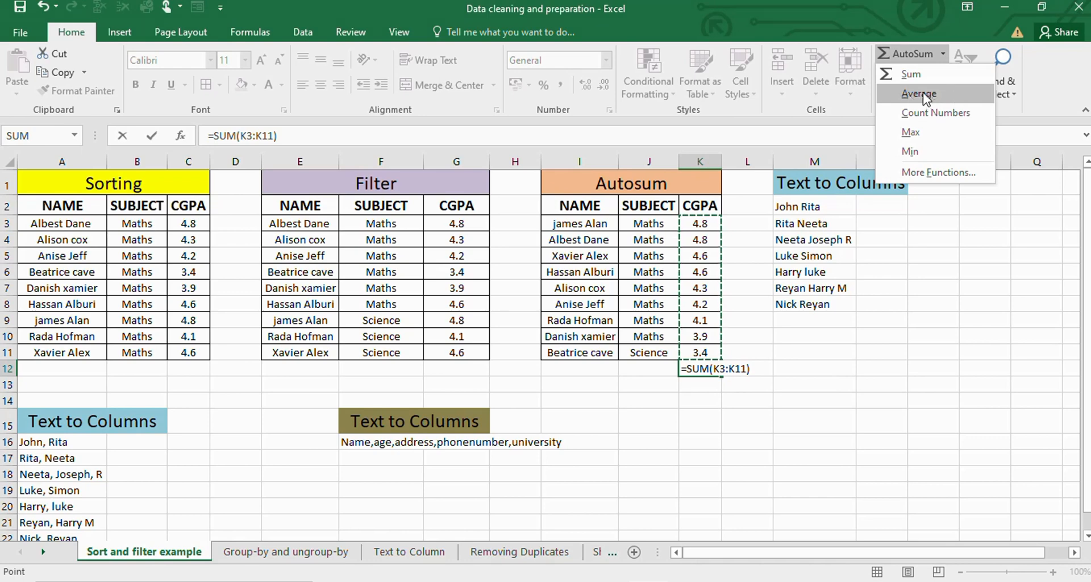
pyautogui.click(912, 74)
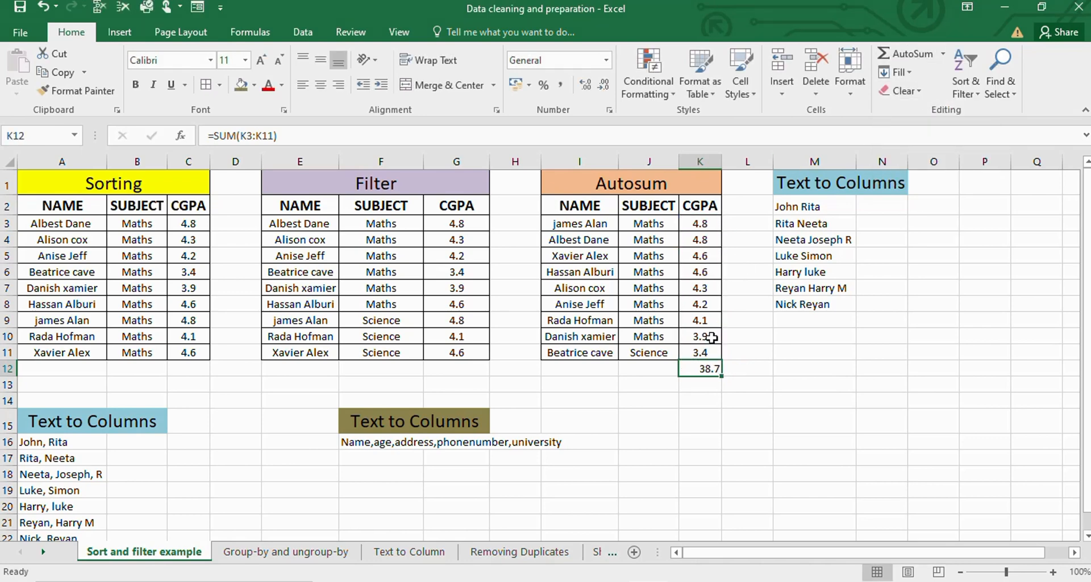
pyautogui.hotkey('ctrl', 'z')
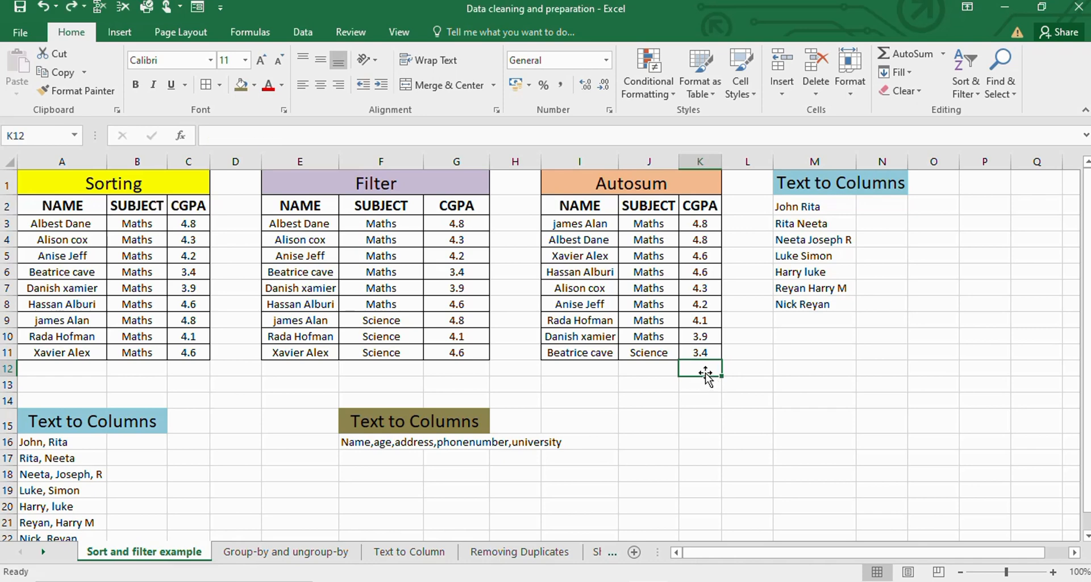
# Try to apply Count Numbers to the AutoSum formula for K3:K11 in cell K12, and clear the cell
pyautogui.hotkey('alt', '=')
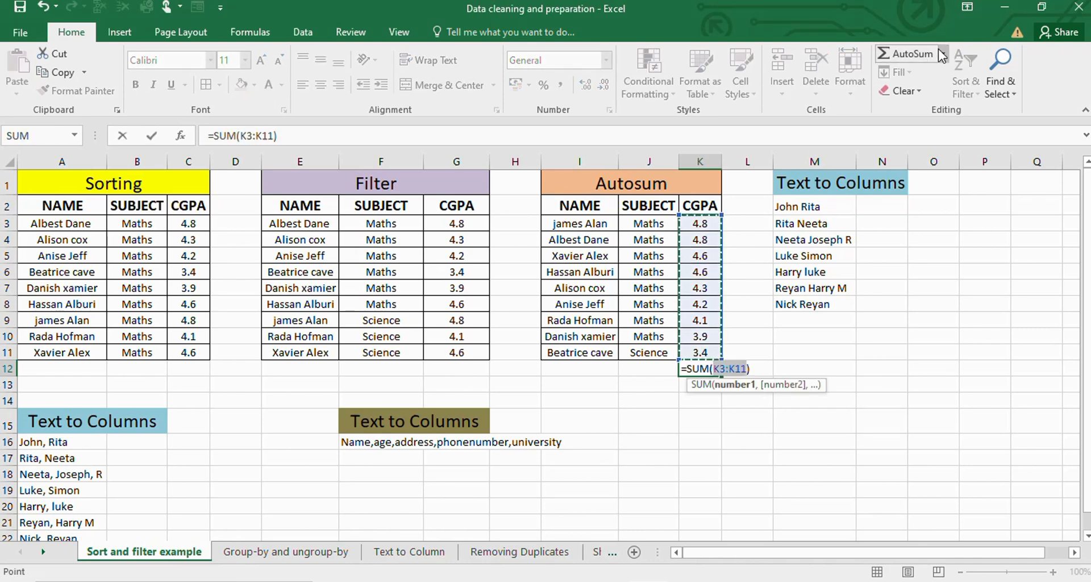
pyautogui.click(943, 54)
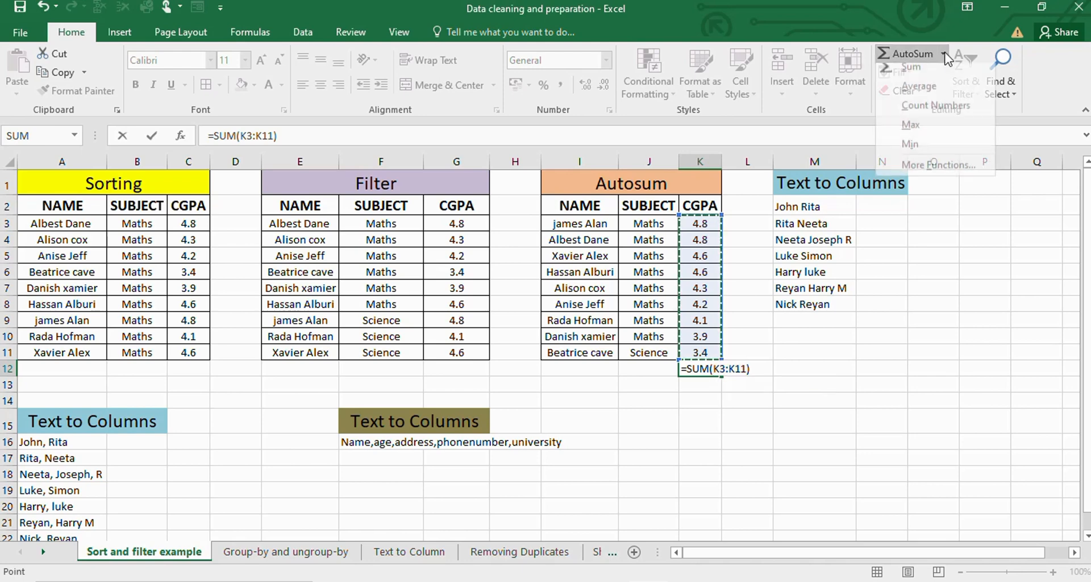
pyautogui.click(939, 113)
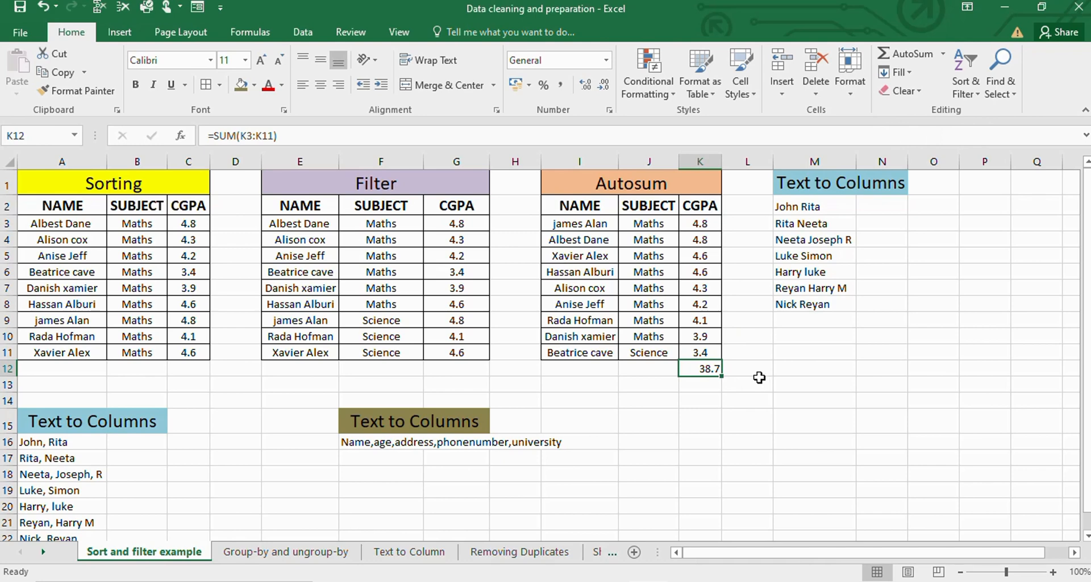
pyautogui.press('Delete')
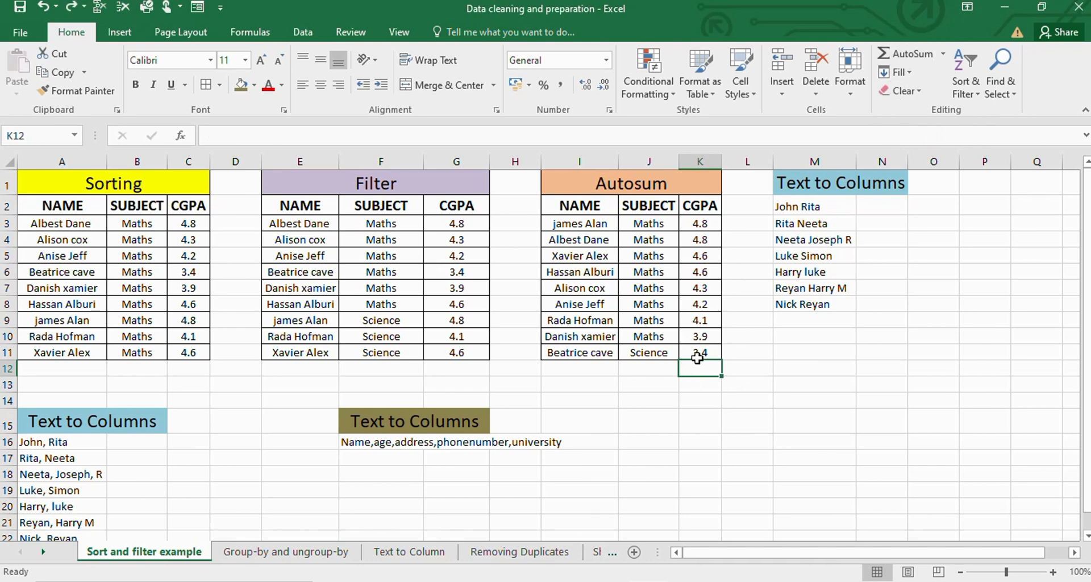
# Try to apply Max to the AutoSum formula for K3:K11 in cell K12, and undo the entry
pyautogui.hotkey('alt', '=')
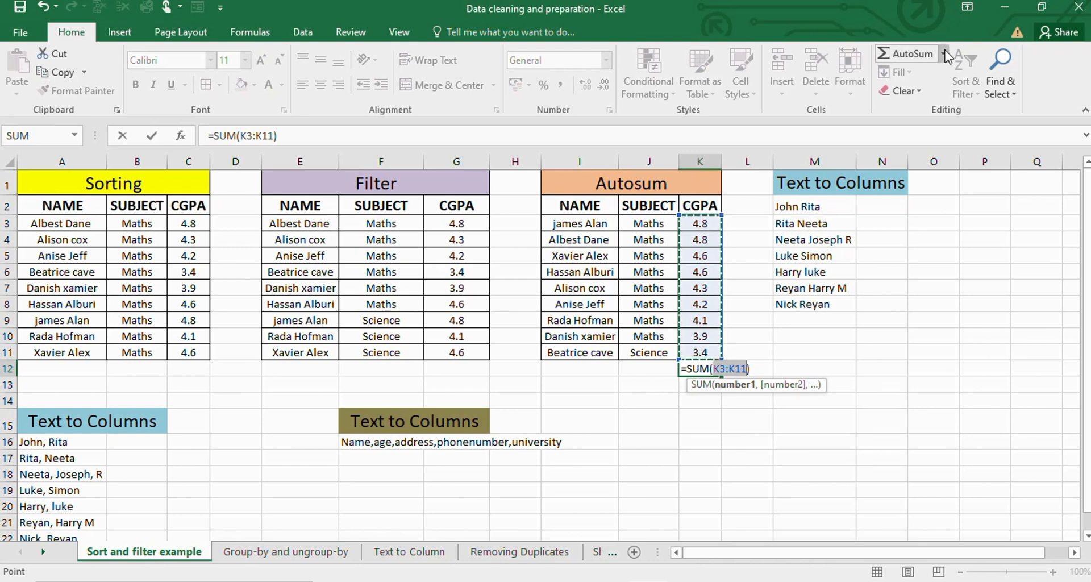
pyautogui.click(945, 53)
pyautogui.click(931, 134)
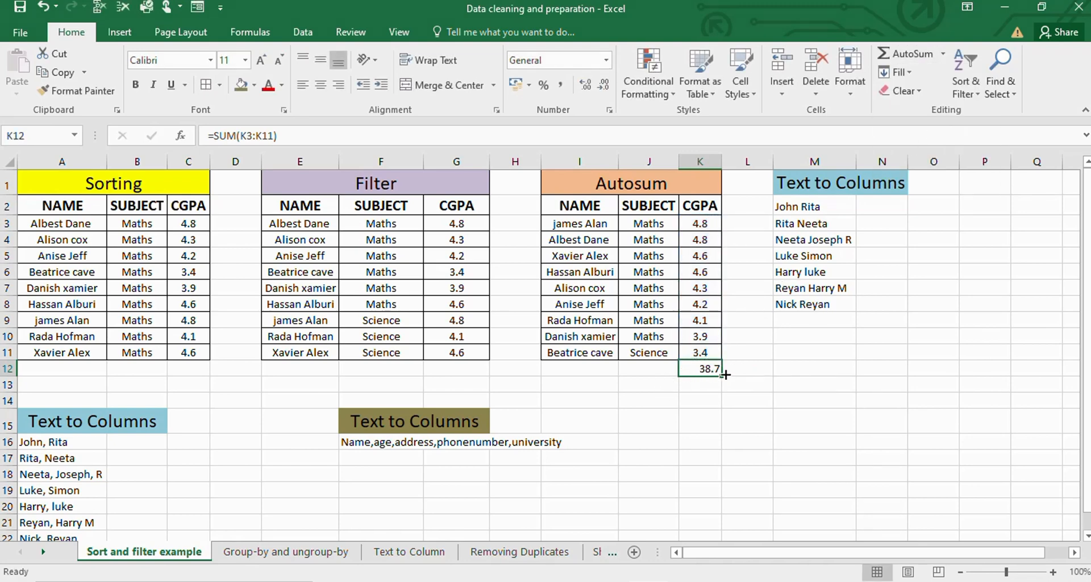
pyautogui.hotkey('ctrl', 'z')
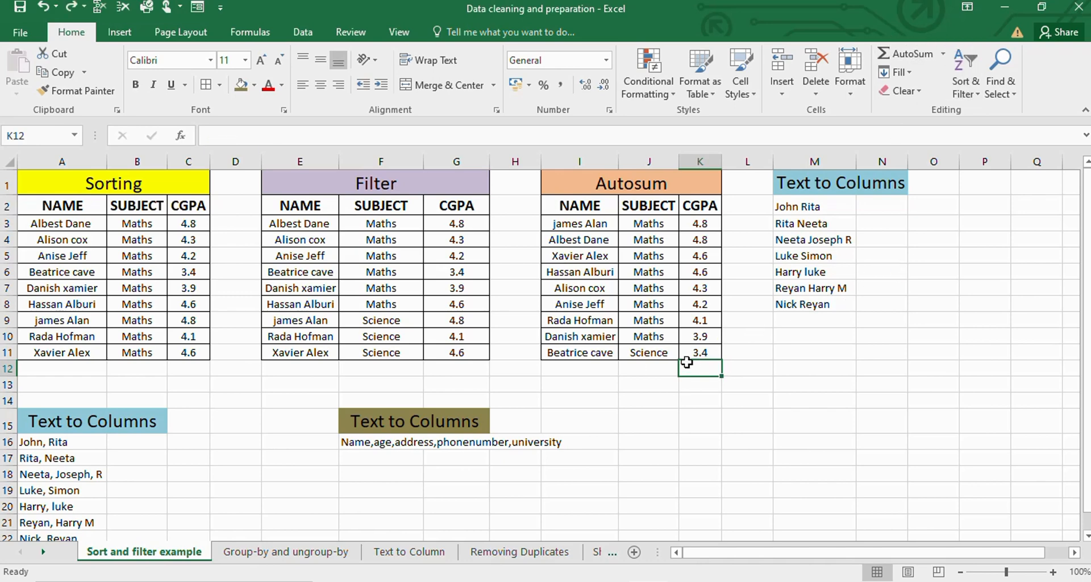
# Try to apply Min to the AutoSum formula for K3:K11 in cell K12, and clear the cell
pyautogui.hotkey('alt', '=')
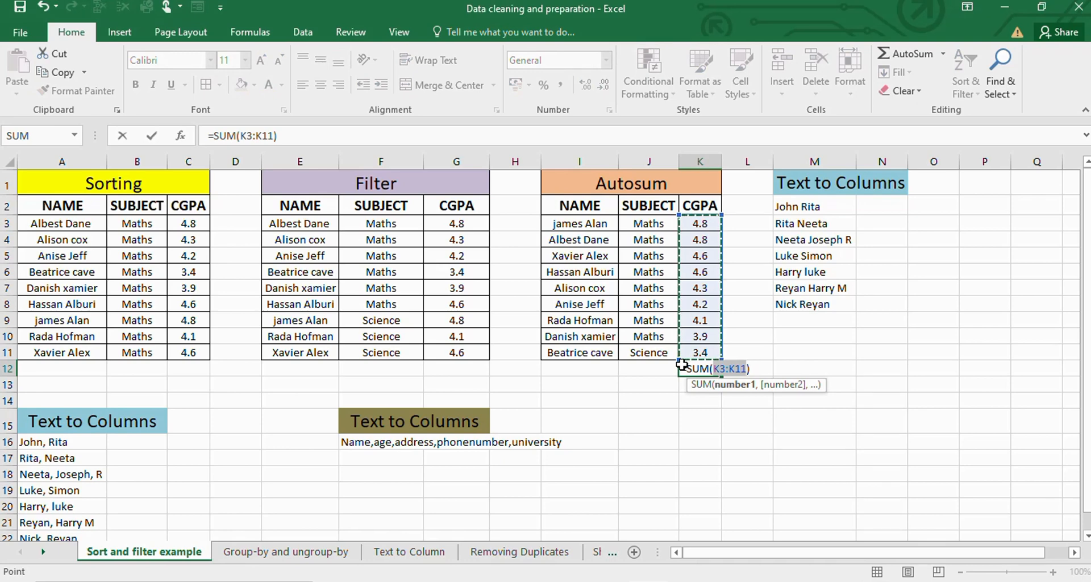
pyautogui.click(943, 53)
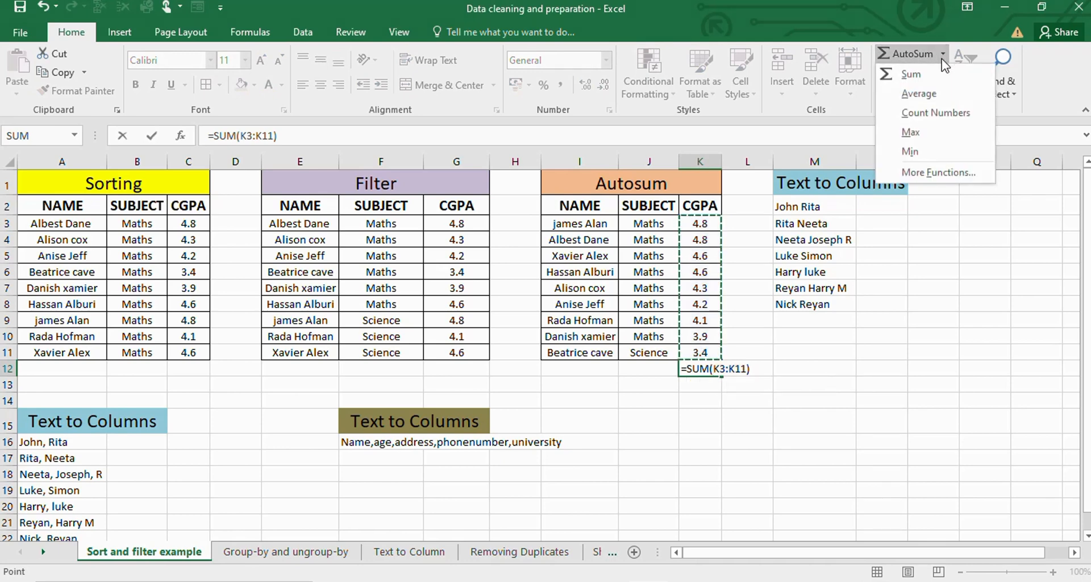
pyautogui.click(917, 151)
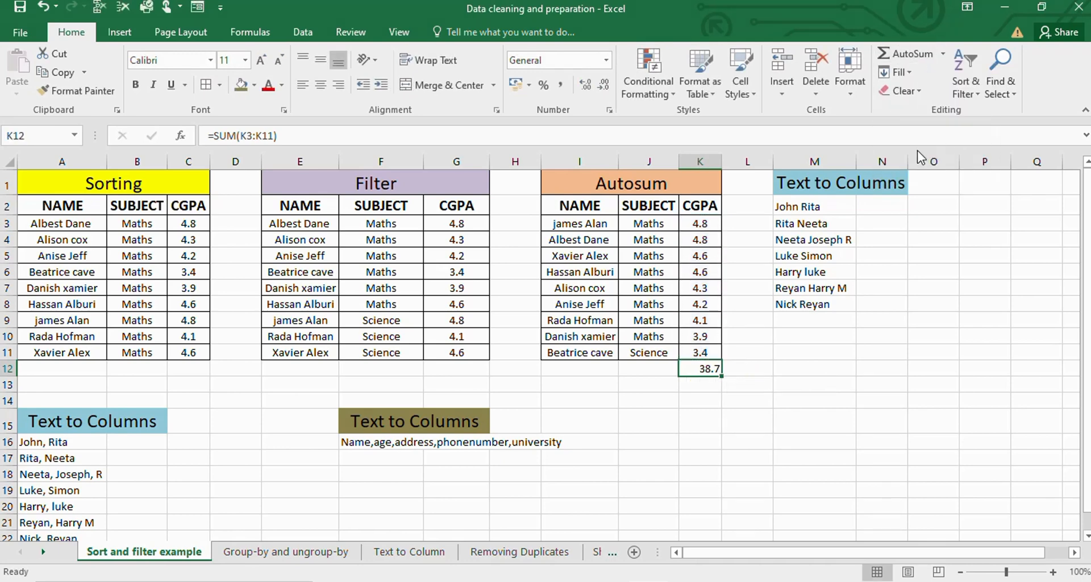
pyautogui.click(742, 369)
pyautogui.click(692, 368)
pyautogui.click(699, 352)
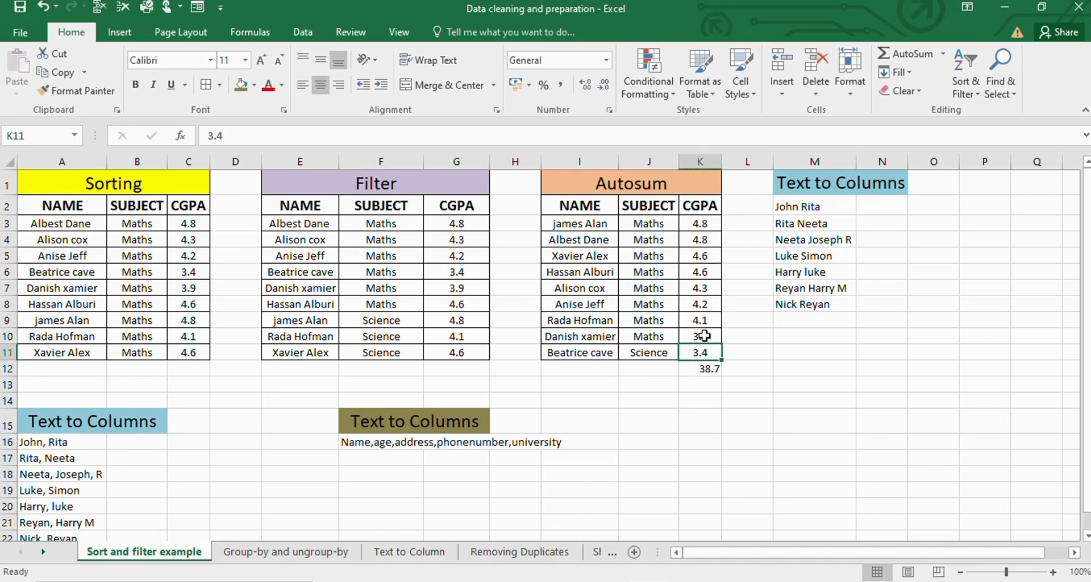
pyautogui.click(700, 369)
pyautogui.press('Delete')
# Insert the AutoSum Min of the CGPA values K3:K11 in cell K12, directly below the column
pyautogui.moveTo(700, 223); pyautogui.dragTo(711, 352)
pyautogui.click(943, 53)
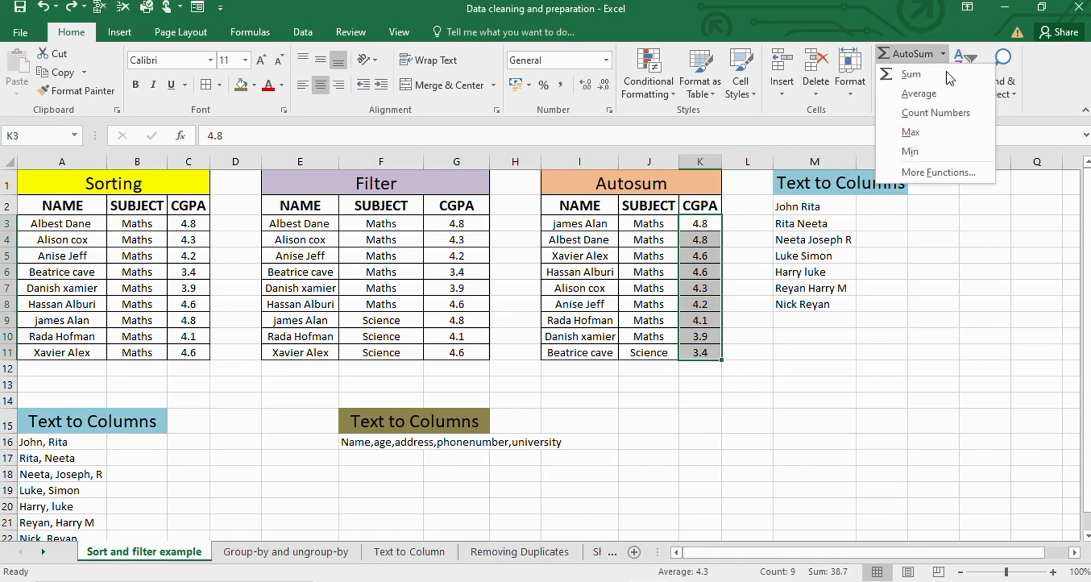
pyautogui.click(933, 153)
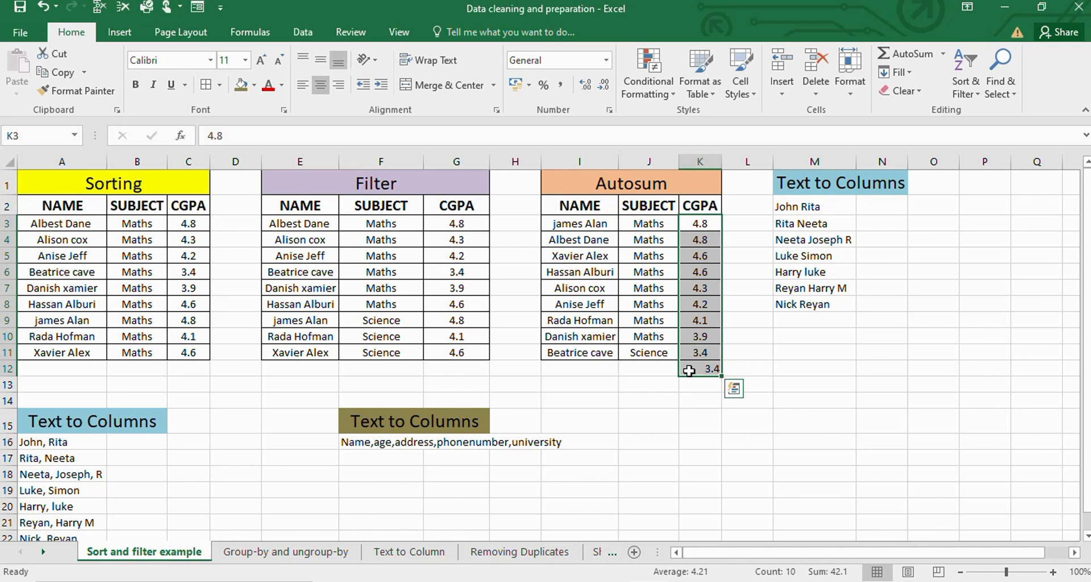
# Add the AutoSum Max of K3:K12 in cell K13 and the Average of K3:K13 in cell K14
pyautogui.click(943, 53)
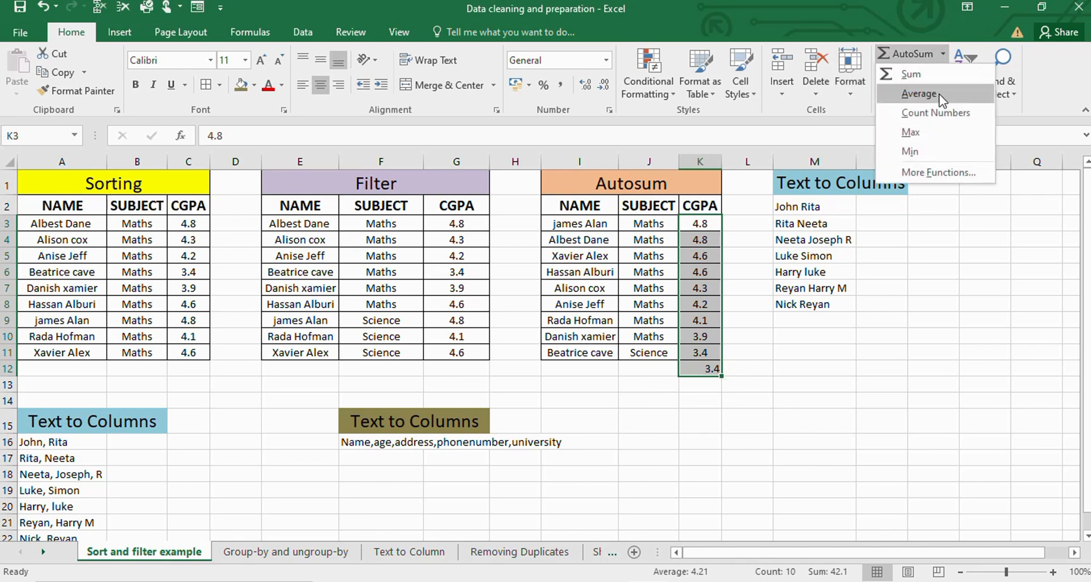
pyautogui.click(934, 134)
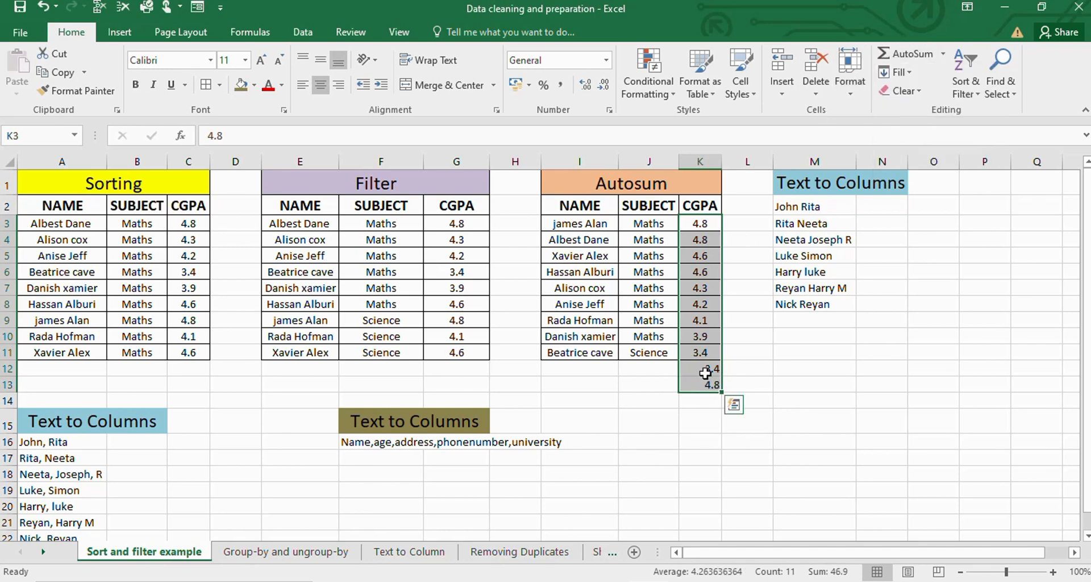
pyautogui.click(944, 56)
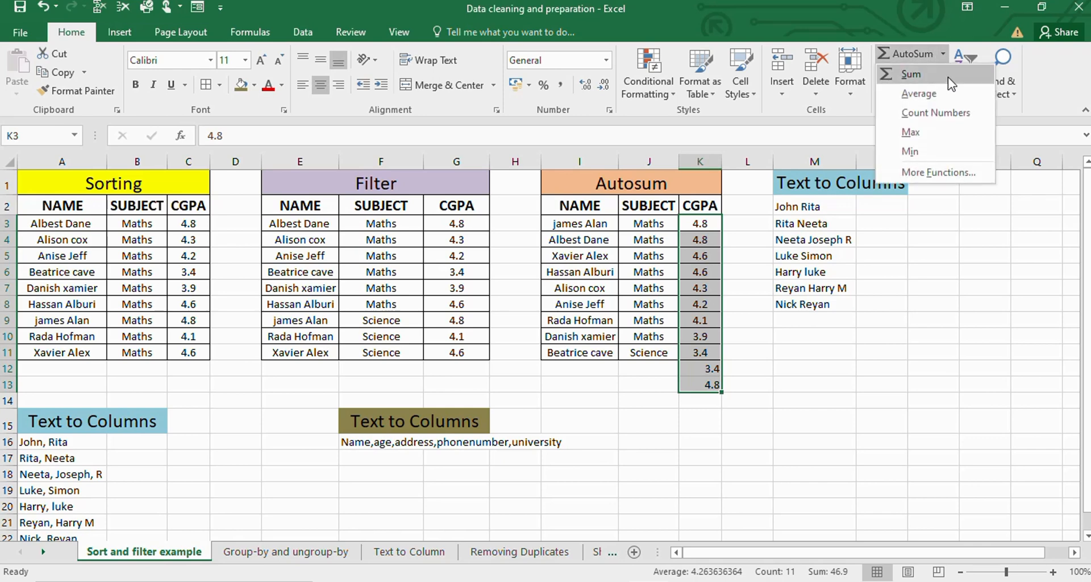
pyautogui.click(929, 95)
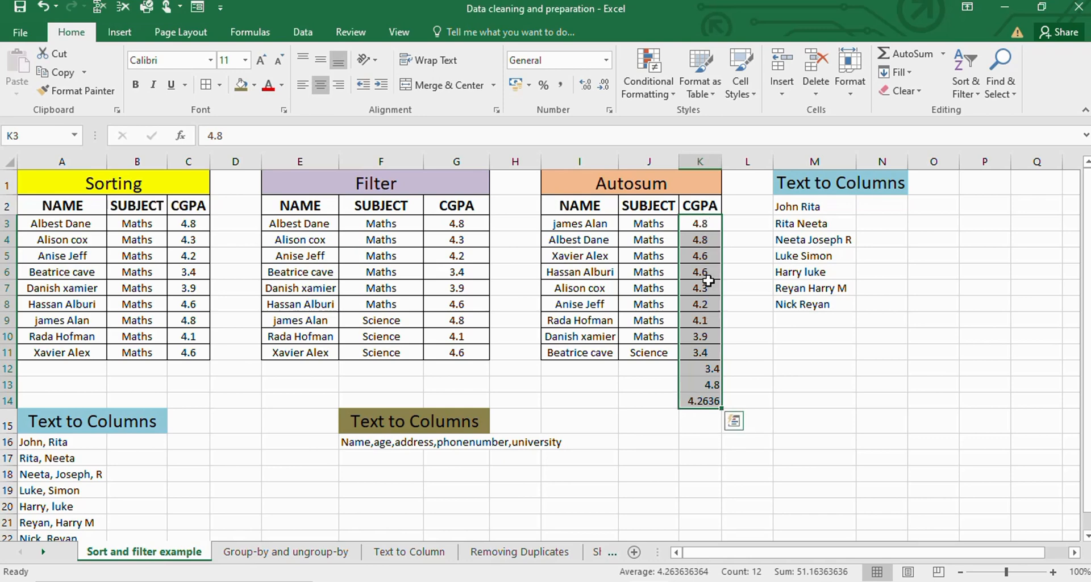
# Undo the Average, Max and Min results in cells K14, K13 and K12 below the CGPA column
pyautogui.click(762, 379)
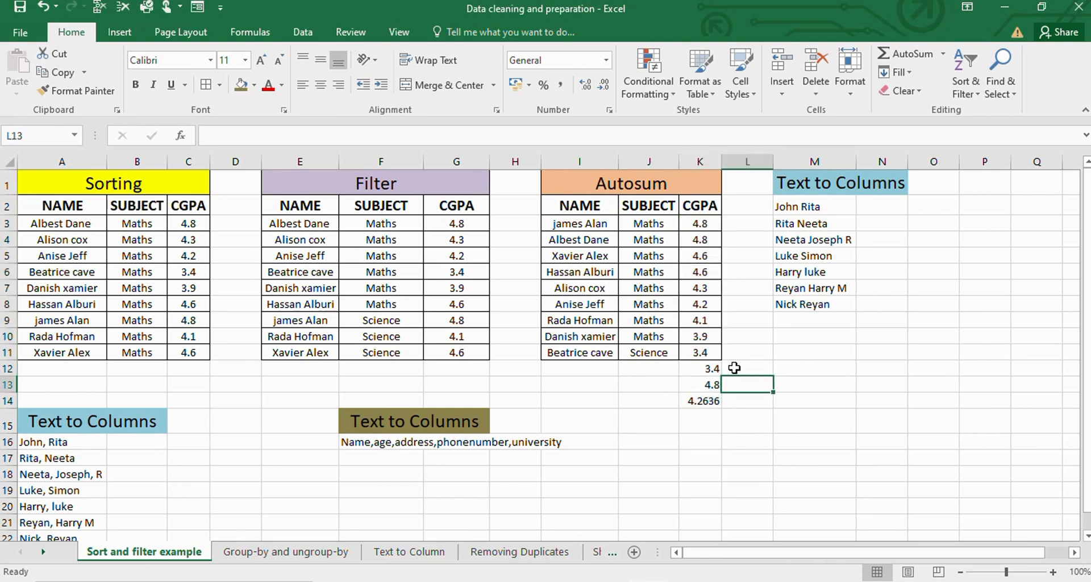
pyautogui.hotkey('ctrl', 'z')
pyautogui.hotkey('ctrl', 'z')
pyautogui.hotkey('ctrl', 'z')
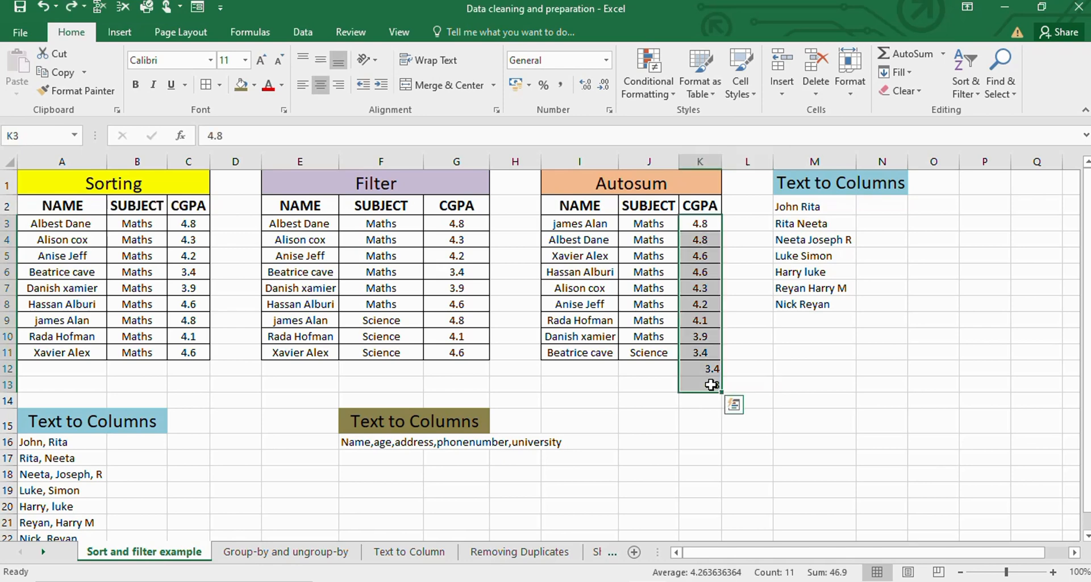
# Sum the Autosum table's CGPA values K3:K11 in cell K12 with AutoSum, starting from the selected values
pyautogui.moveTo(705, 224); pyautogui.dragTo(709, 354)
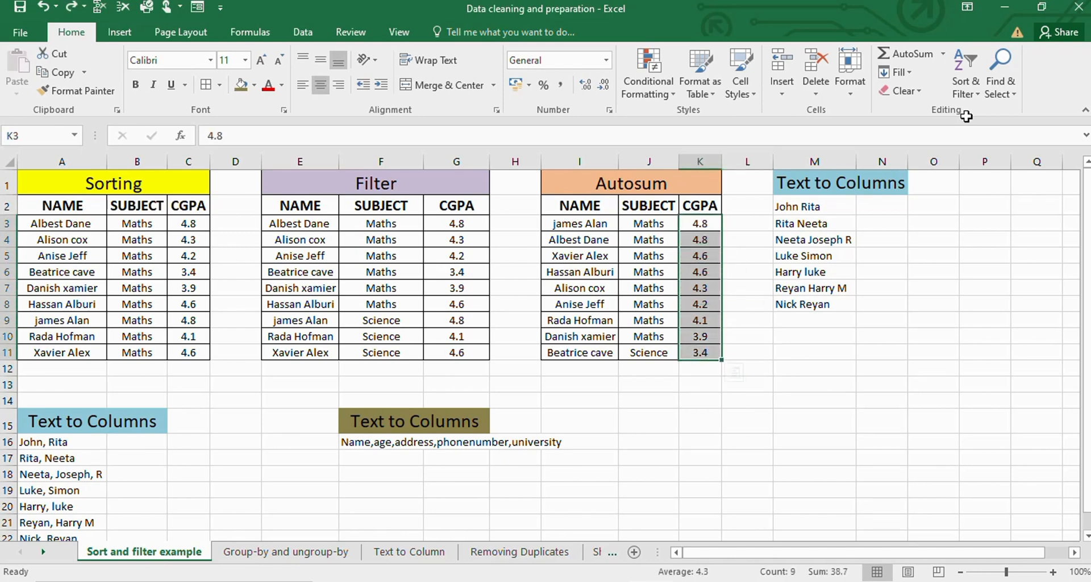
pyautogui.click(979, 95)
pyautogui.click(932, 57)
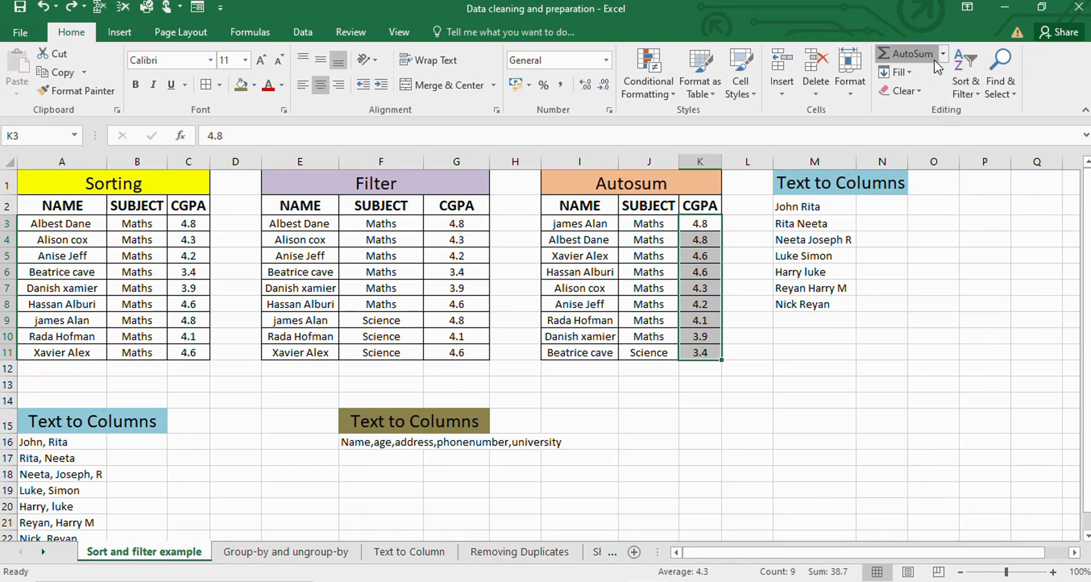
pyautogui.click(932, 57)
# Add the AutoSum Average of K3:K12 in cell K13 and the Count Numbers result for K3:K13 in cell K14
pyautogui.click(942, 54)
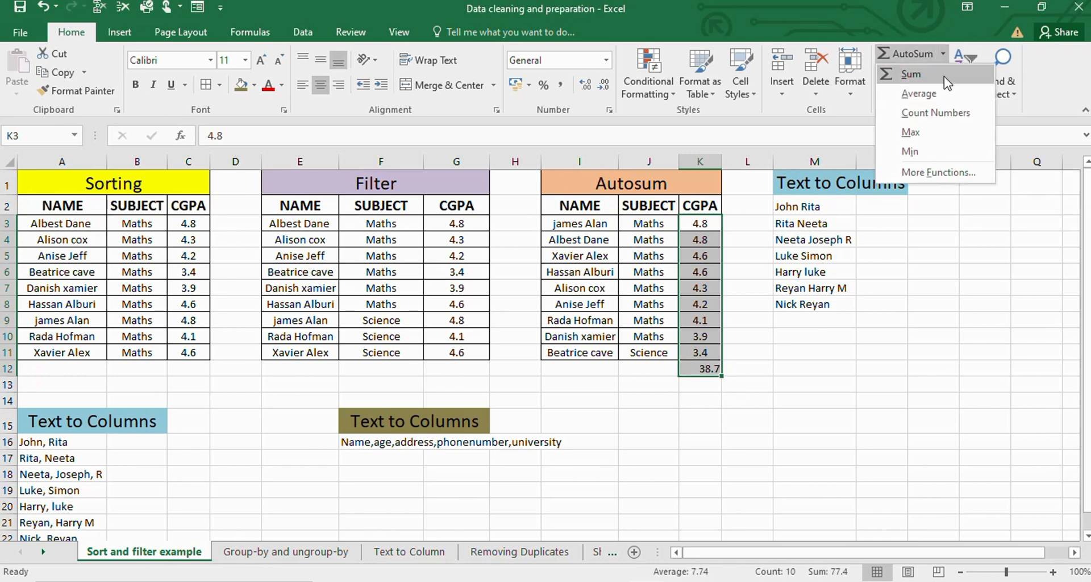
pyautogui.click(919, 93)
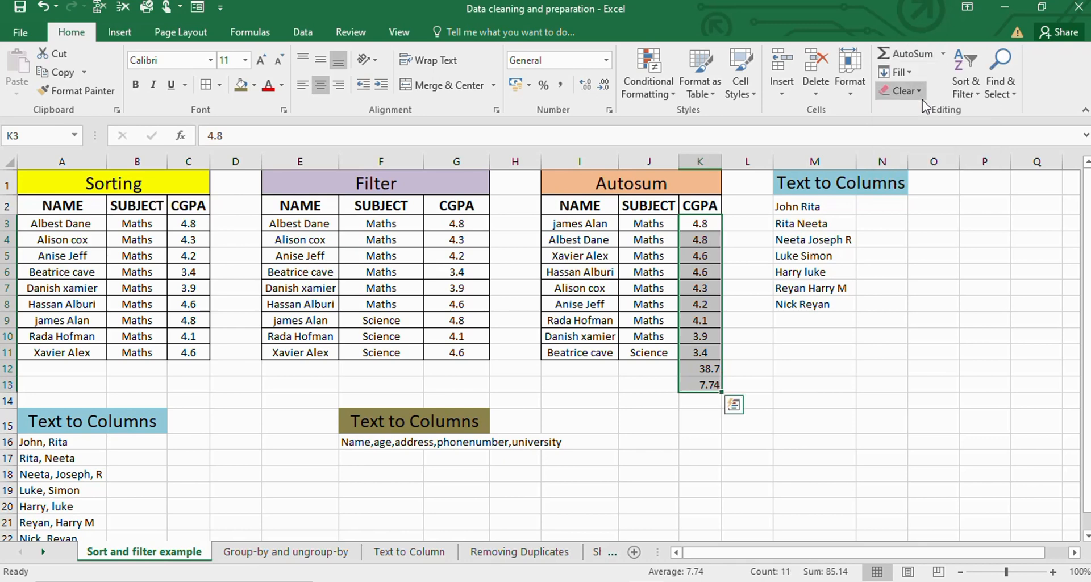
pyautogui.click(943, 54)
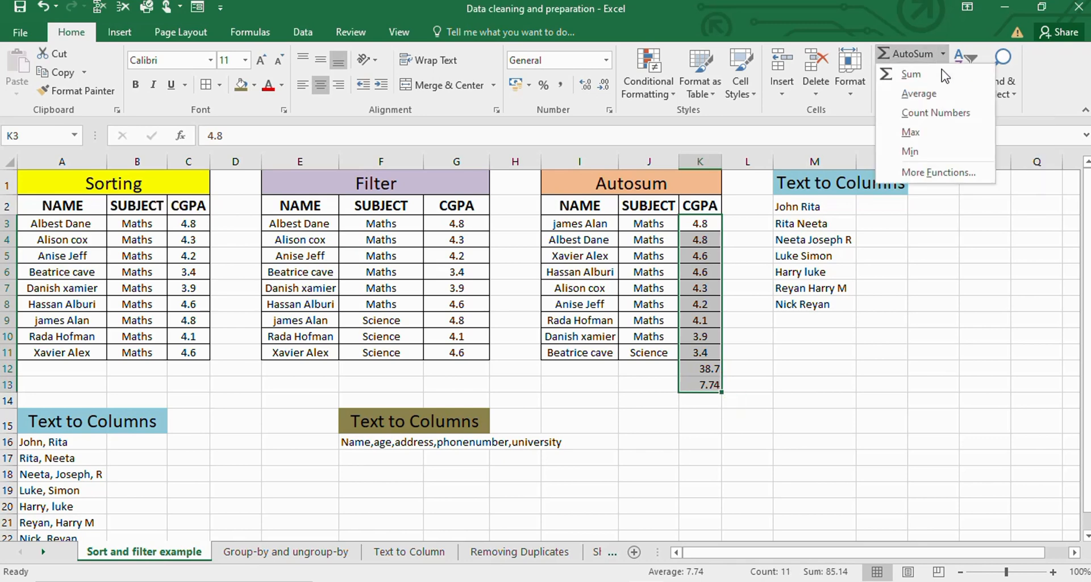
pyautogui.click(930, 114)
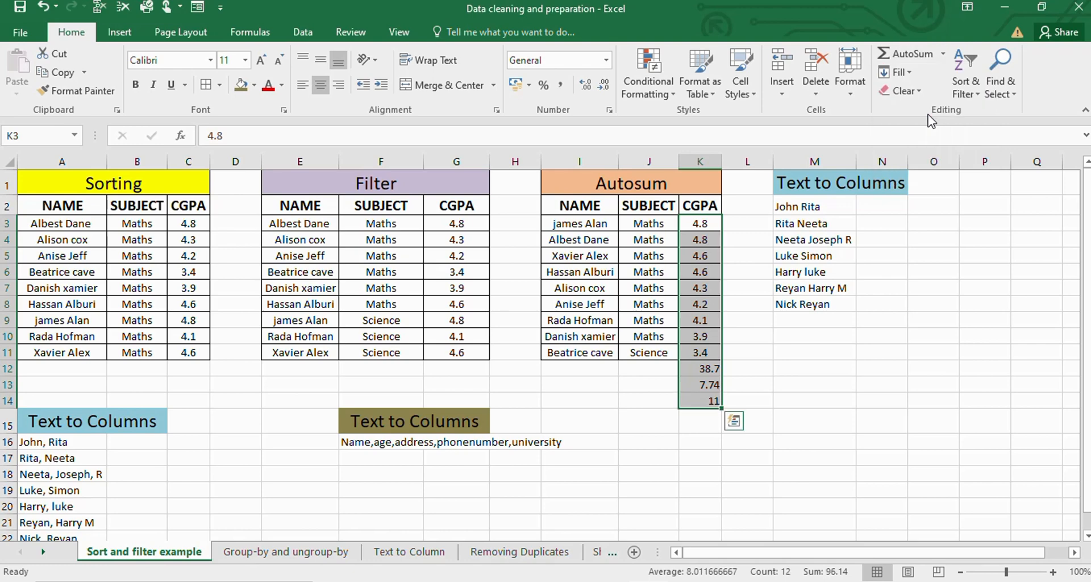
# Add the AutoSum Max of K3:K14 in cell K15 and the Min of K3:K15 in cell K16
pyautogui.click(943, 54)
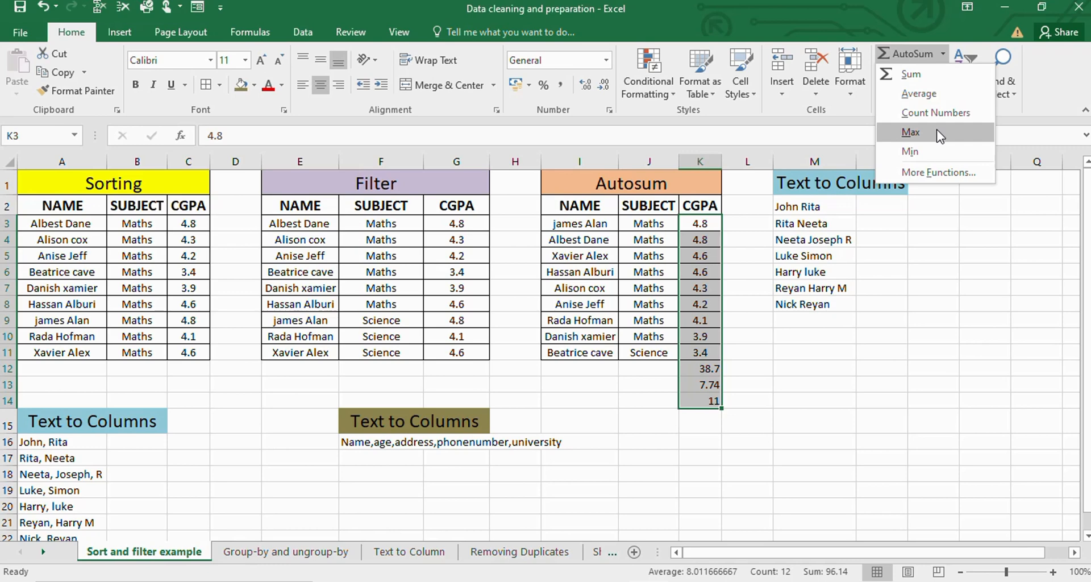
pyautogui.click(911, 132)
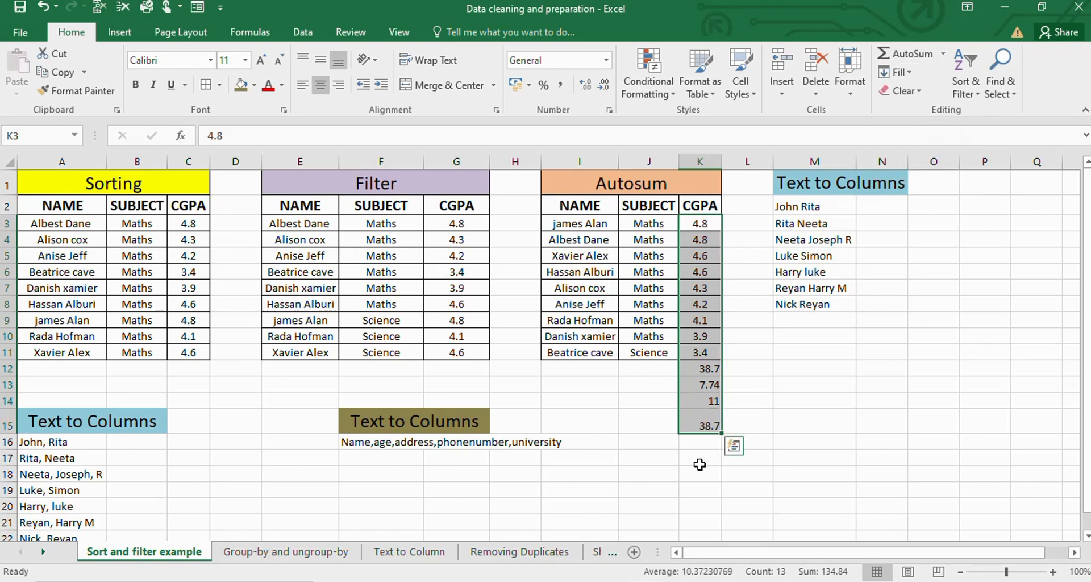
pyautogui.click(945, 53)
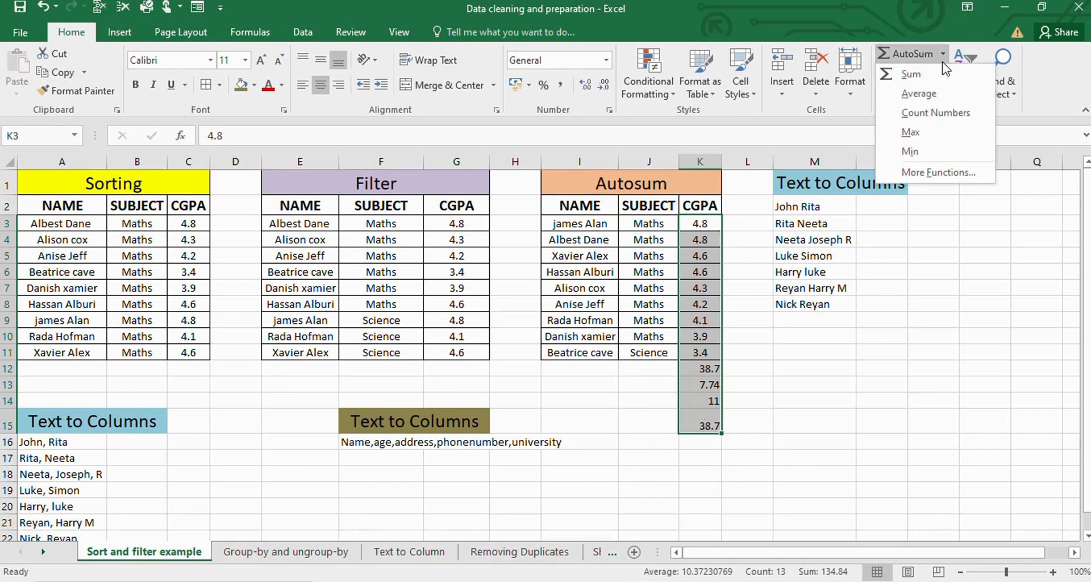
pyautogui.click(911, 152)
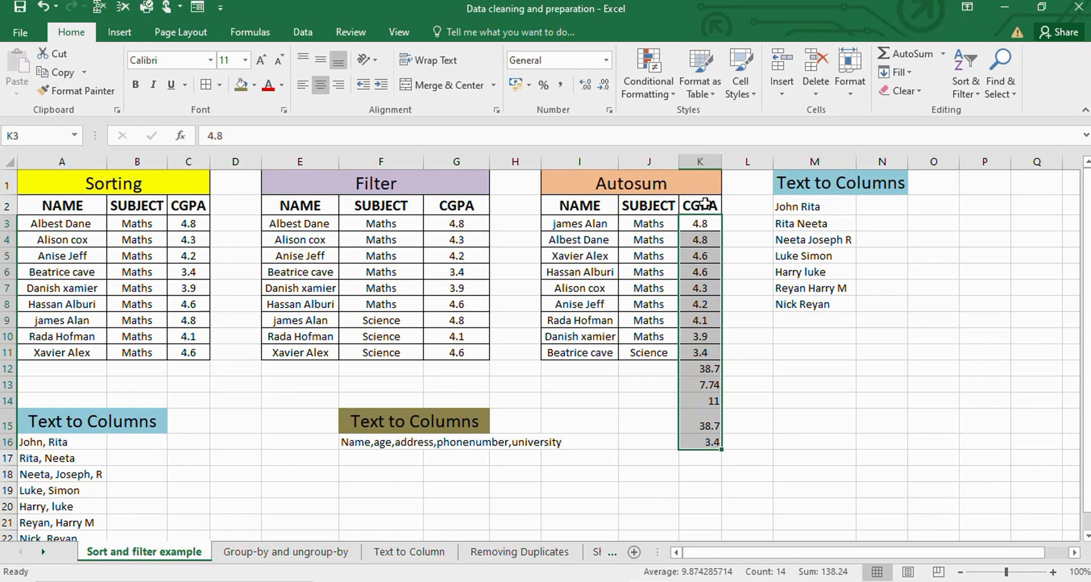
# Clear the AutoSum results in K12:K16 below the CGPA column of the Autosum table
pyautogui.click(827, 464)
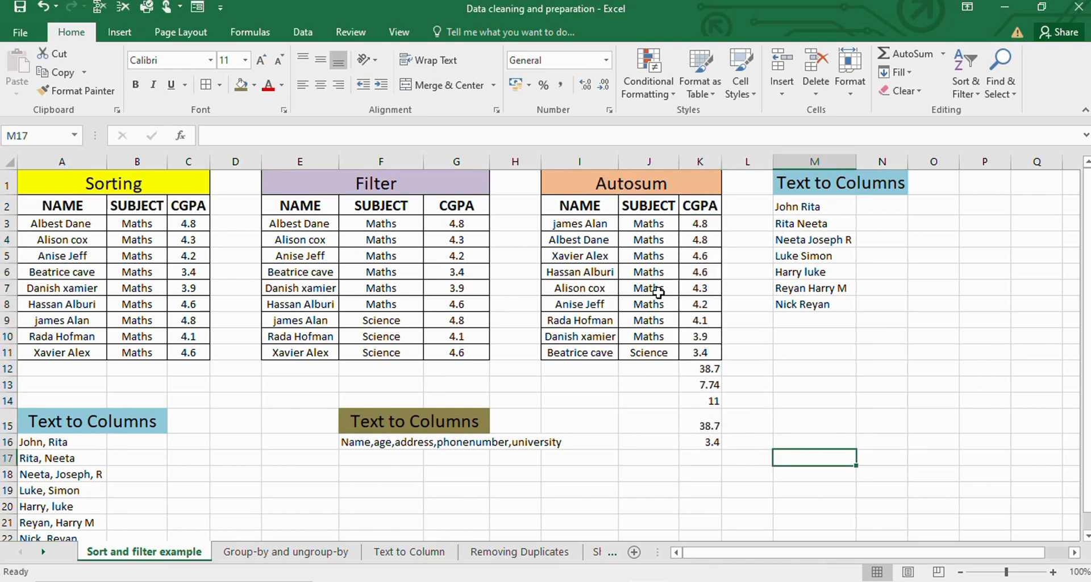
pyautogui.moveTo(707, 368); pyautogui.dragTo(700, 443)
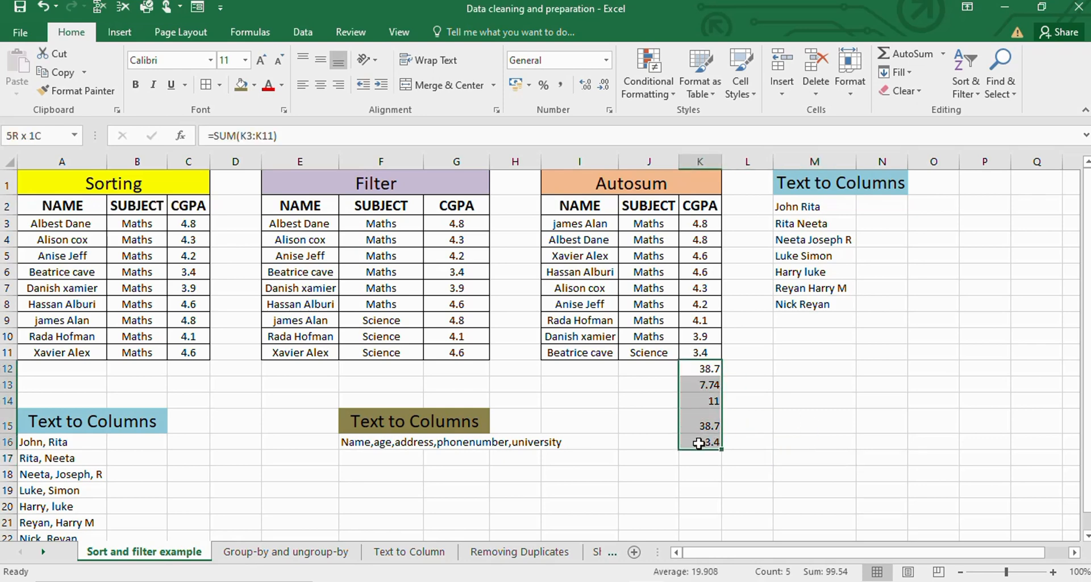
pyautogui.press('Delete')
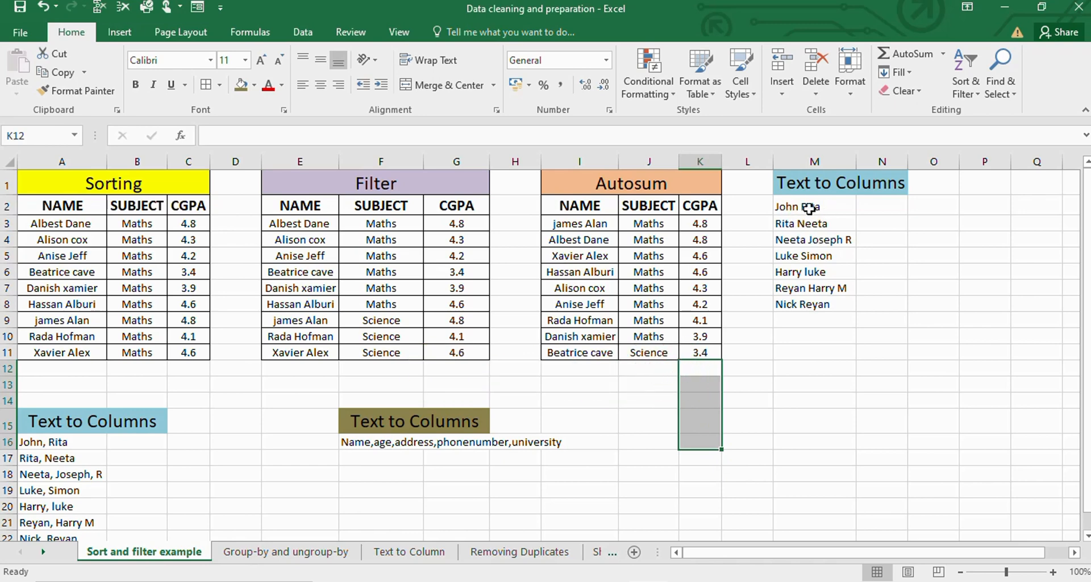
# Set up a delimited Text to Columns split of the names in M2:M8, with Comma off and Space on as delimiter
pyautogui.moveTo(780, 553); pyautogui.dragTo(804, 555)
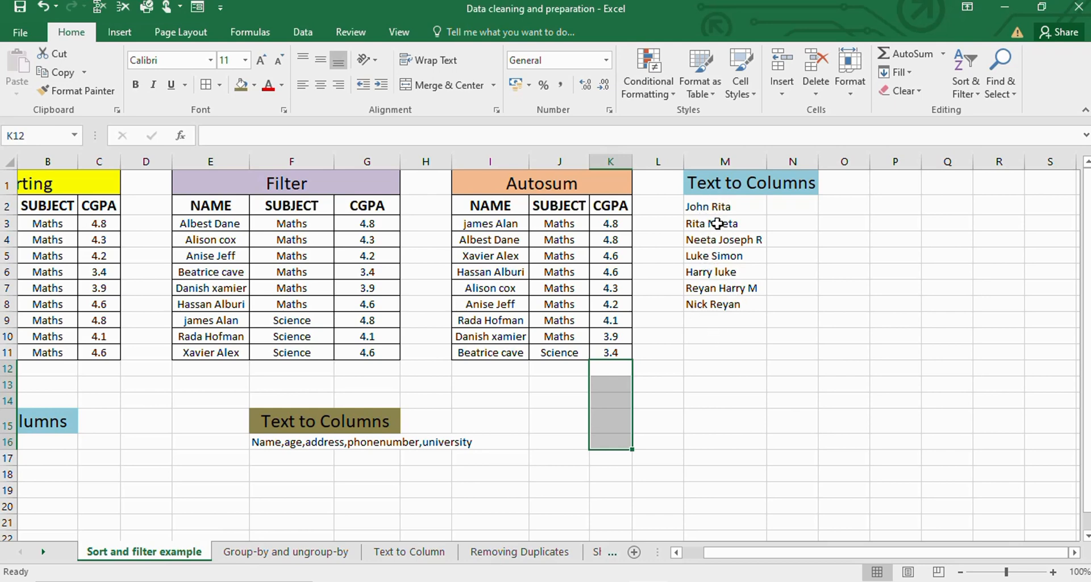
pyautogui.click(707, 206)
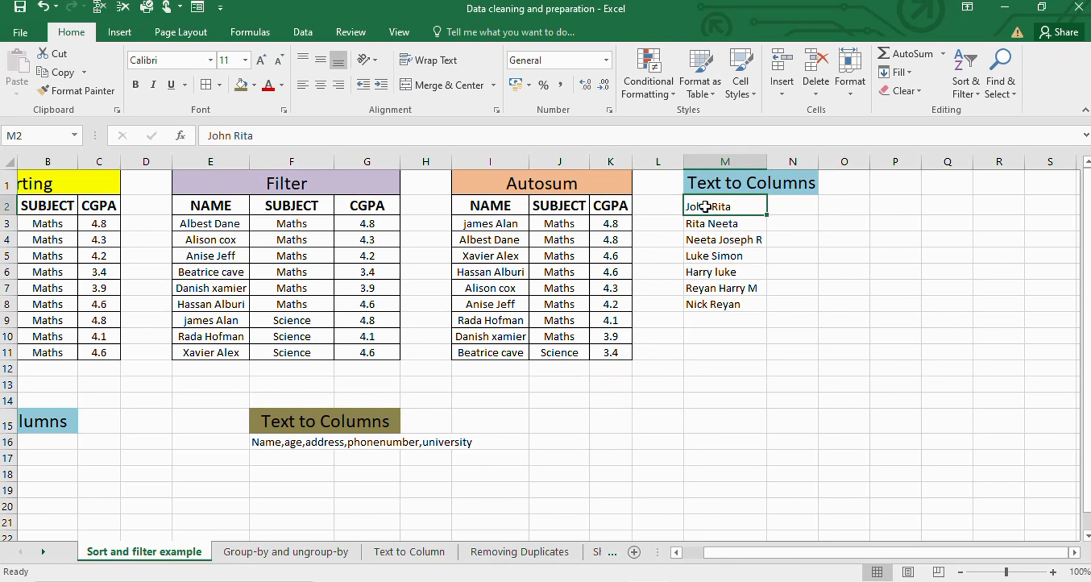
pyautogui.moveTo(706, 206); pyautogui.dragTo(747, 308)
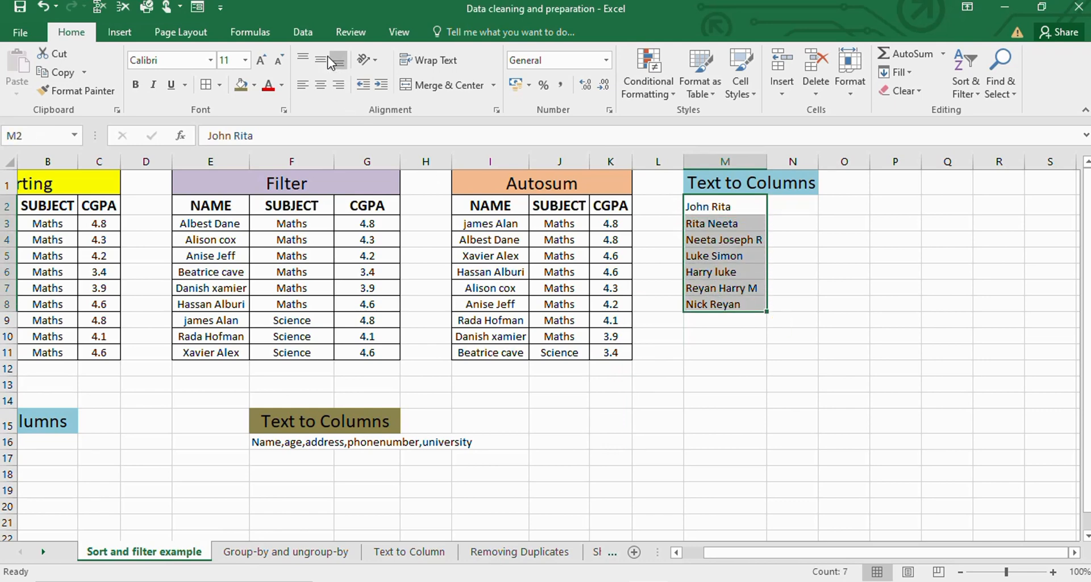
pyautogui.click(307, 35)
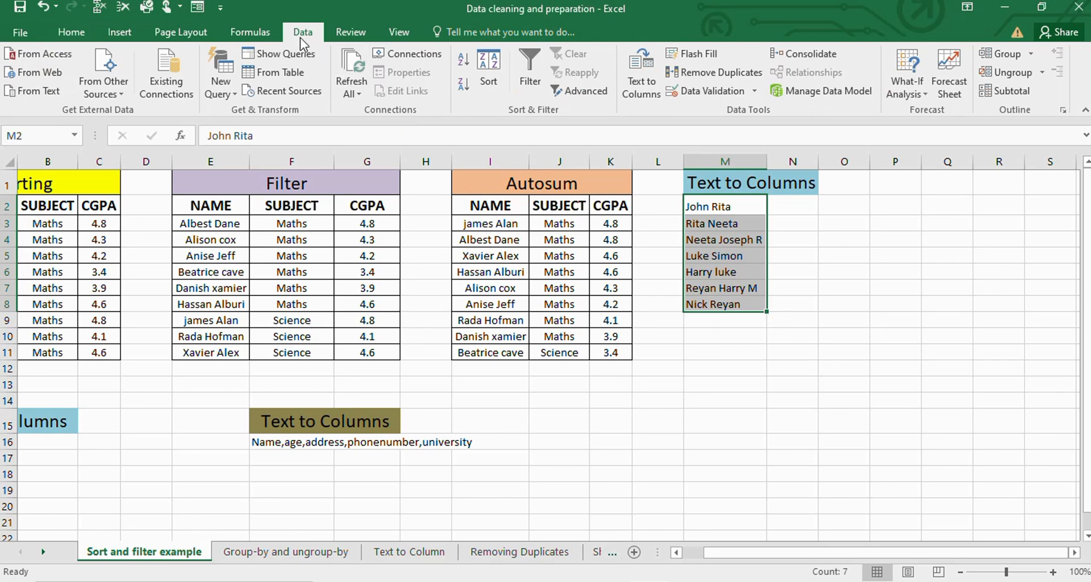
pyautogui.click(646, 80)
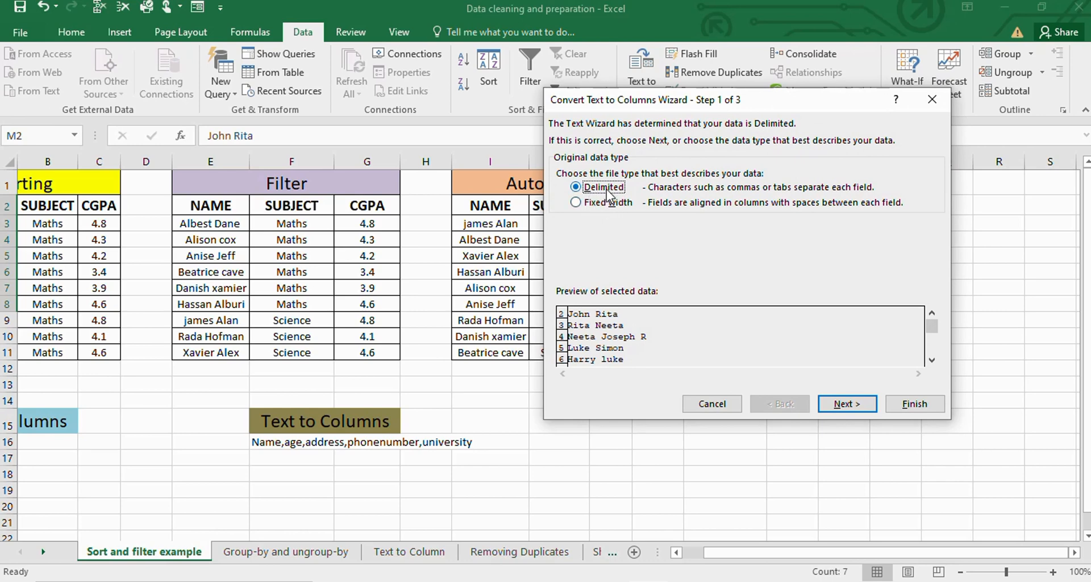
pyautogui.click(854, 406)
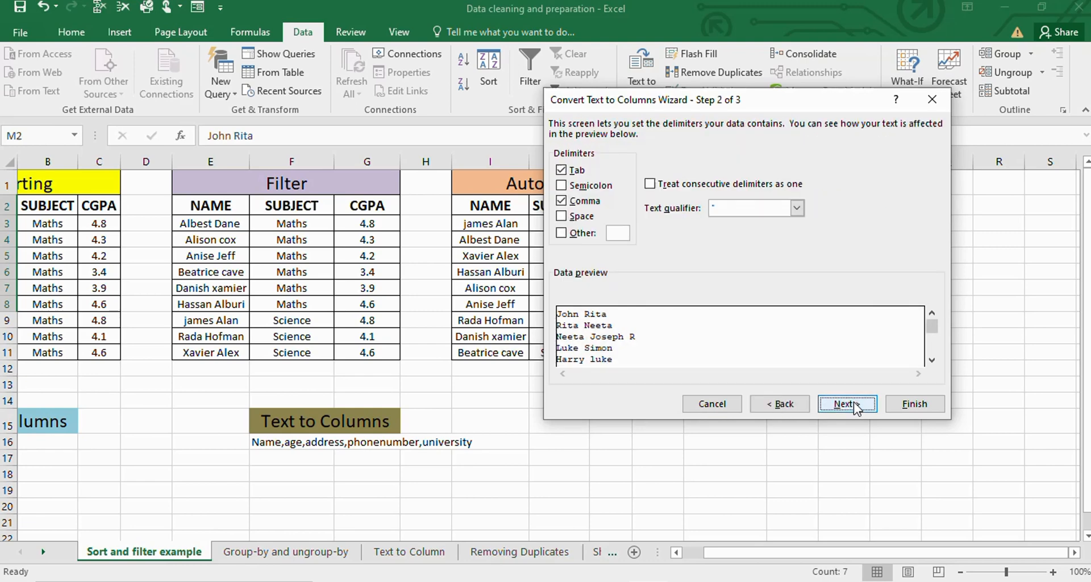
pyautogui.click(577, 205)
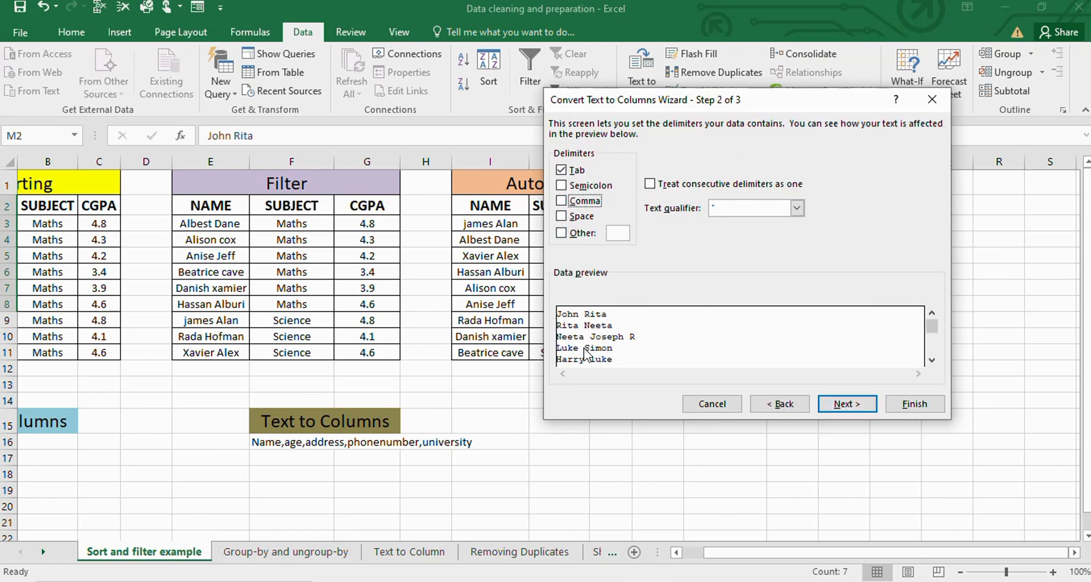
pyautogui.click(568, 218)
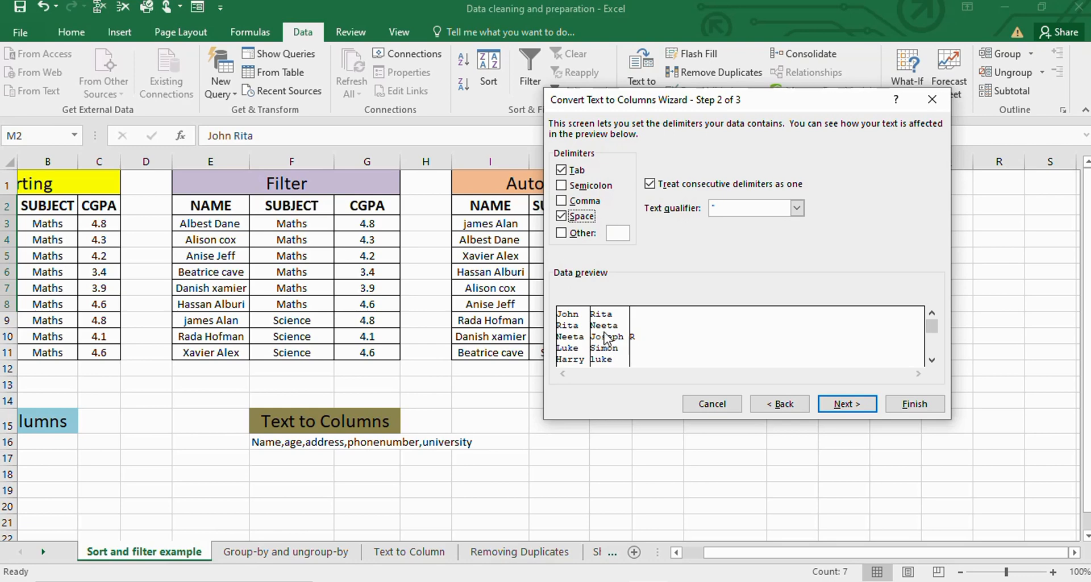
pyautogui.click(850, 402)
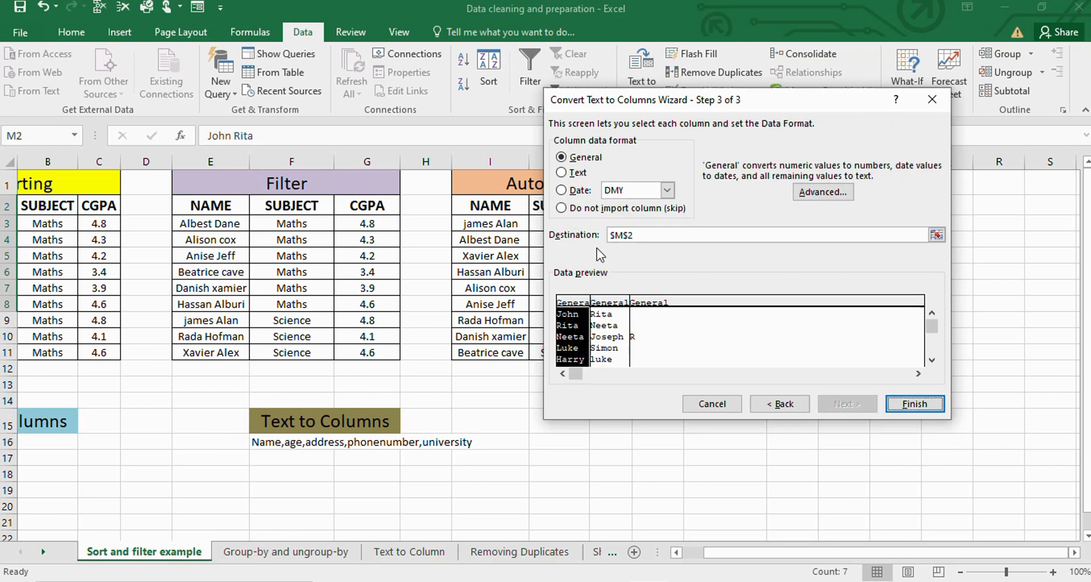
# Set the destination of the split names to cell P2 and complete the Text to Columns conversion
pyautogui.moveTo(750, 108); pyautogui.dragTo(371, 177)
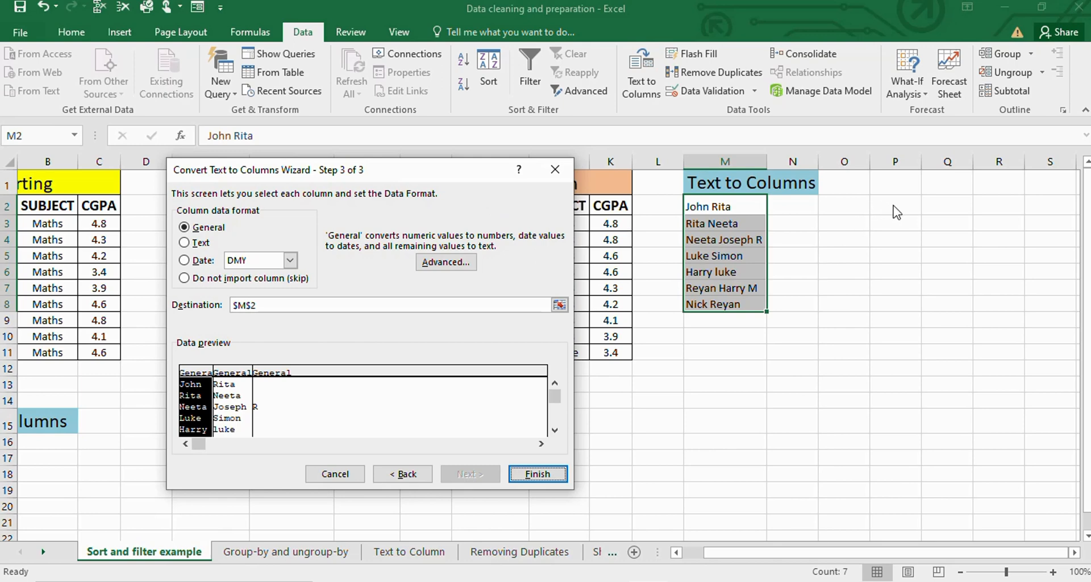
pyautogui.click(560, 305)
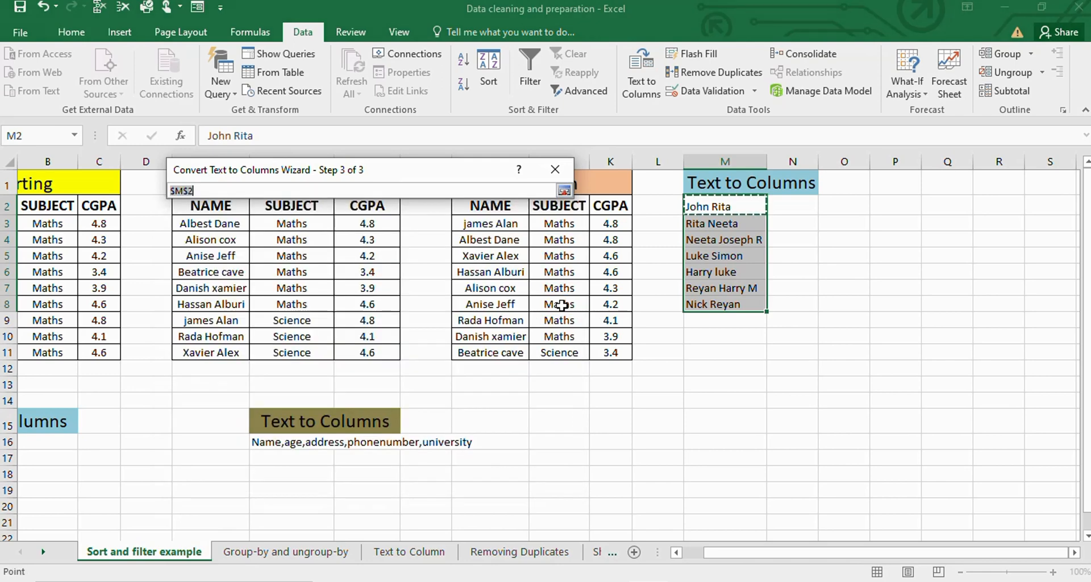
pyautogui.click(903, 211)
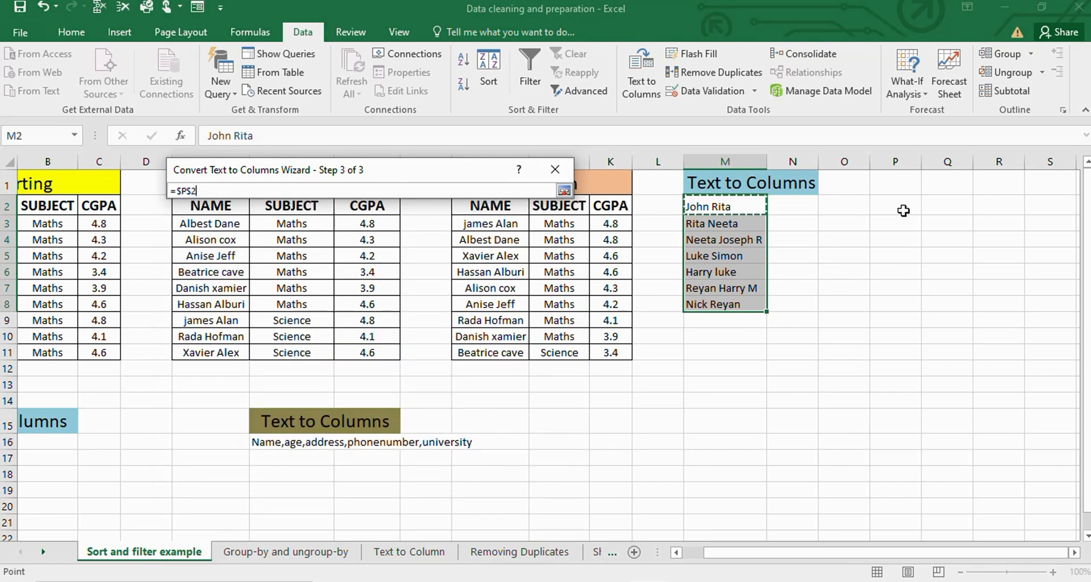
pyautogui.click(565, 191)
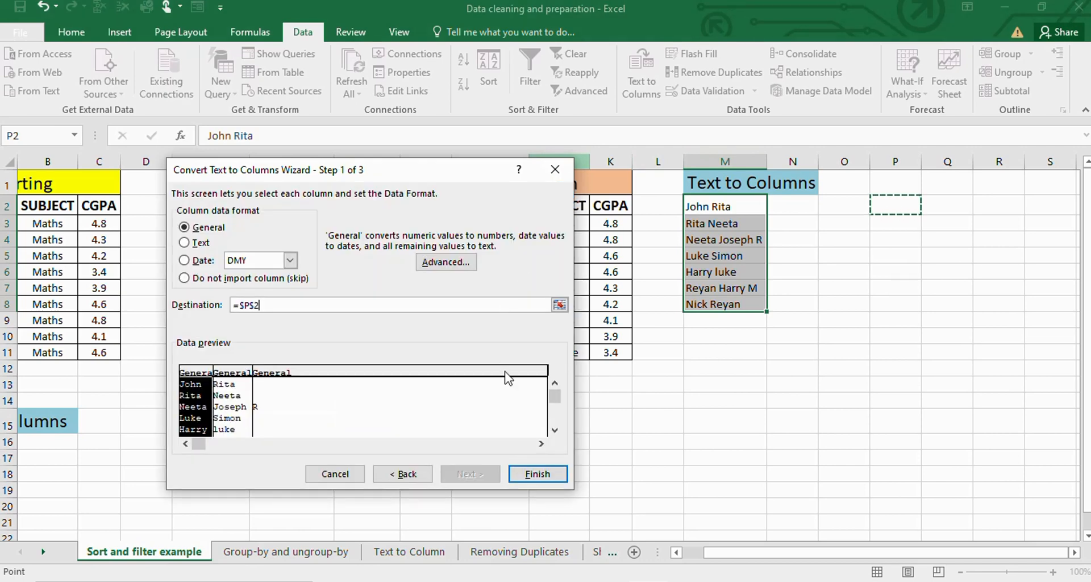
pyautogui.click(549, 478)
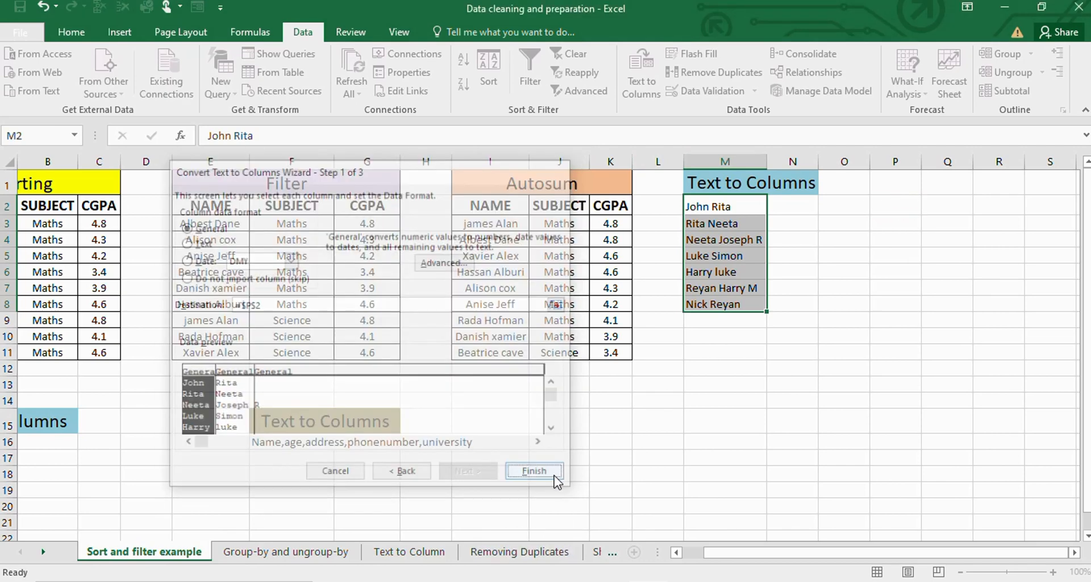
# Check the split names in columns P and Q, and undo the Text to Columns conversion
pyautogui.click(912, 214)
pyautogui.click(927, 310)
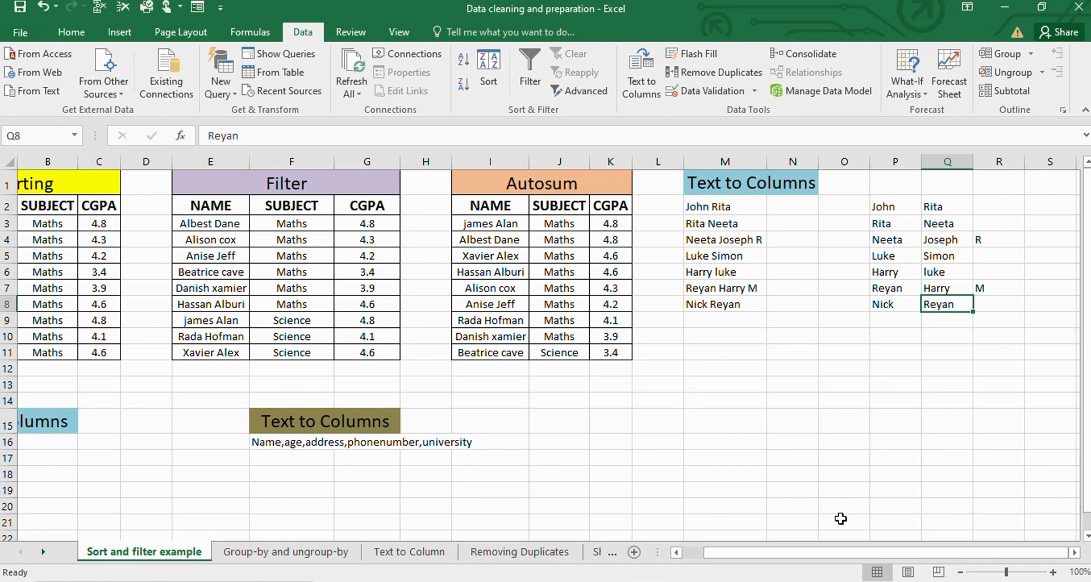
pyautogui.moveTo(844, 550)
pyautogui.mouseDown()
pyautogui.moveTo(832, 554)
pyautogui.moveTo(845, 554)
pyautogui.mouseUp()
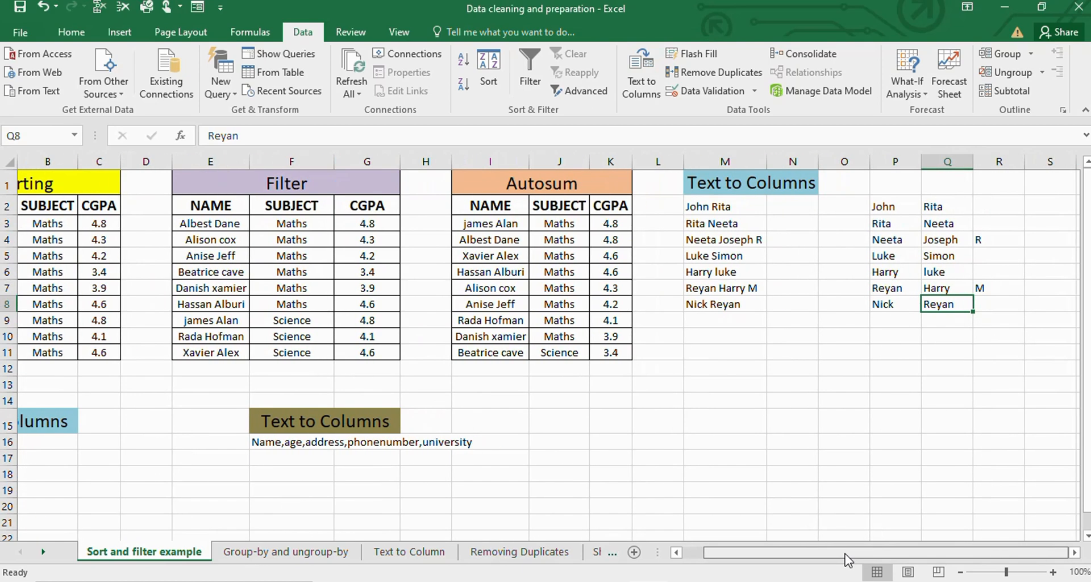
pyautogui.hotkey('ctrl', 'z')
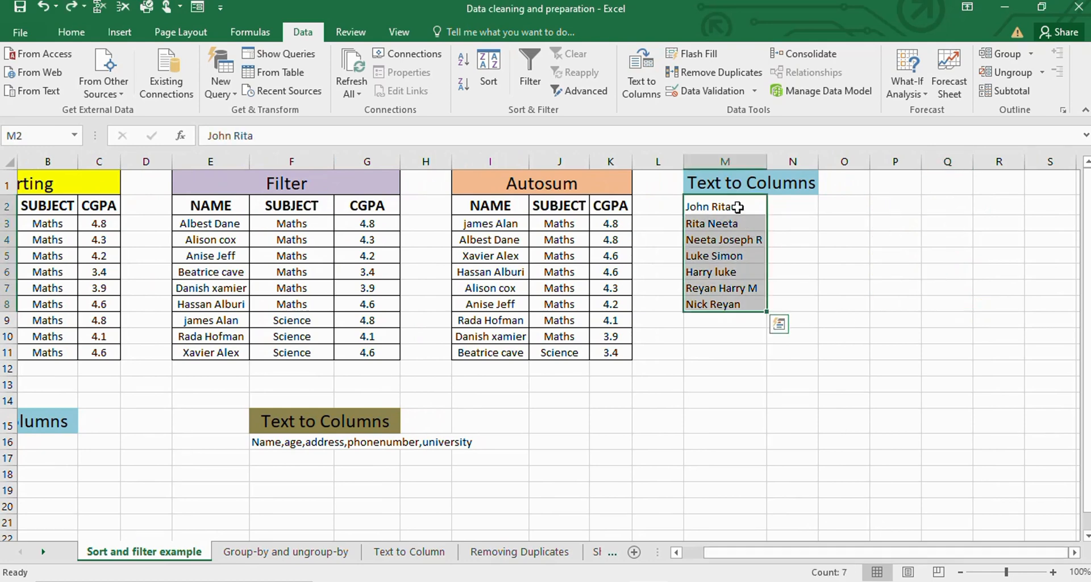
# Split the names in M2:M8 with Text to Columns as space-delimited data, placing the result at cell P2
pyautogui.click(642, 86)
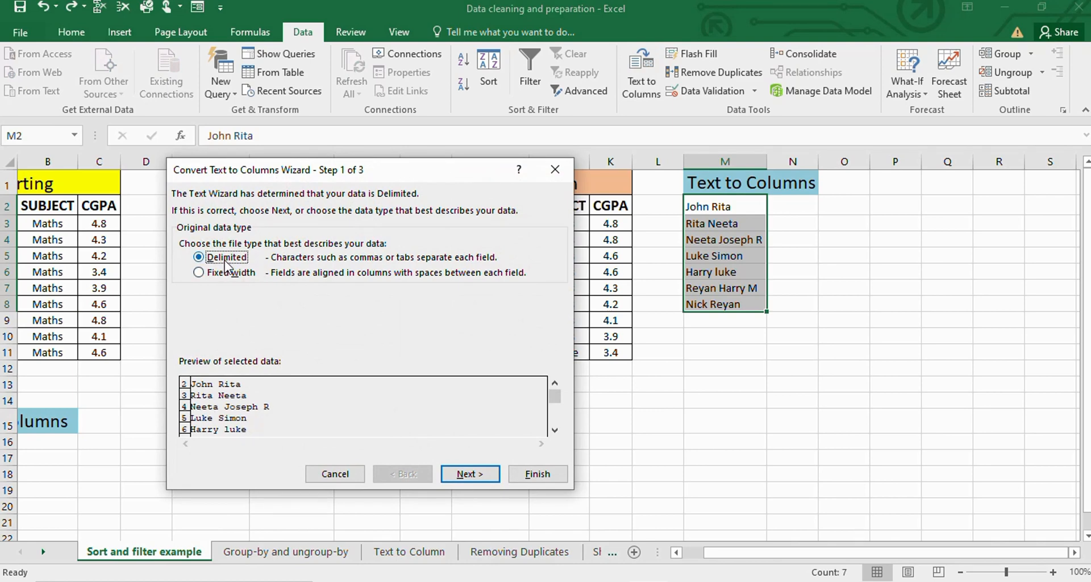
pyautogui.click(477, 474)
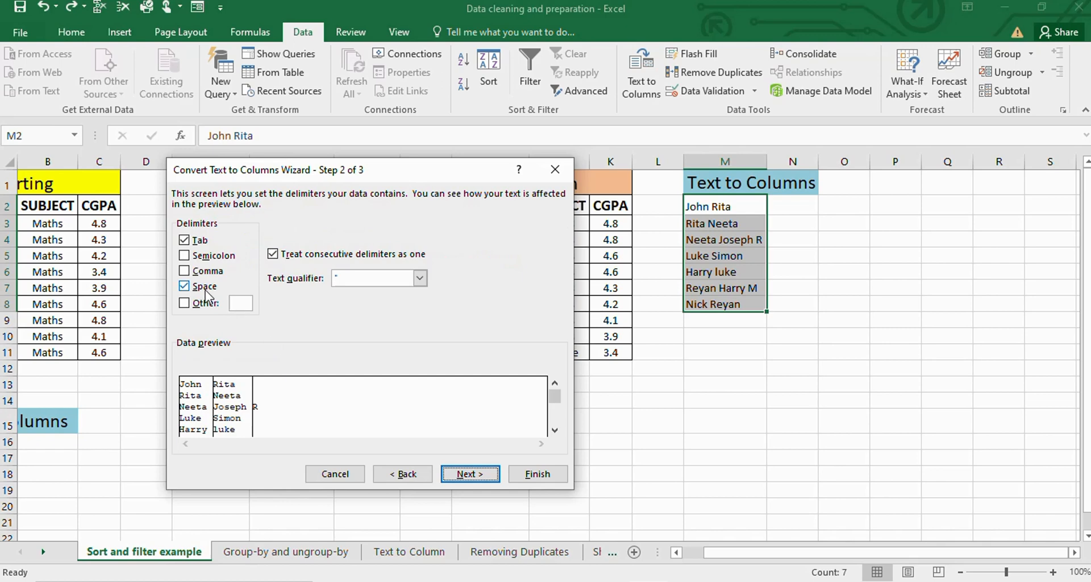
pyautogui.click(471, 474)
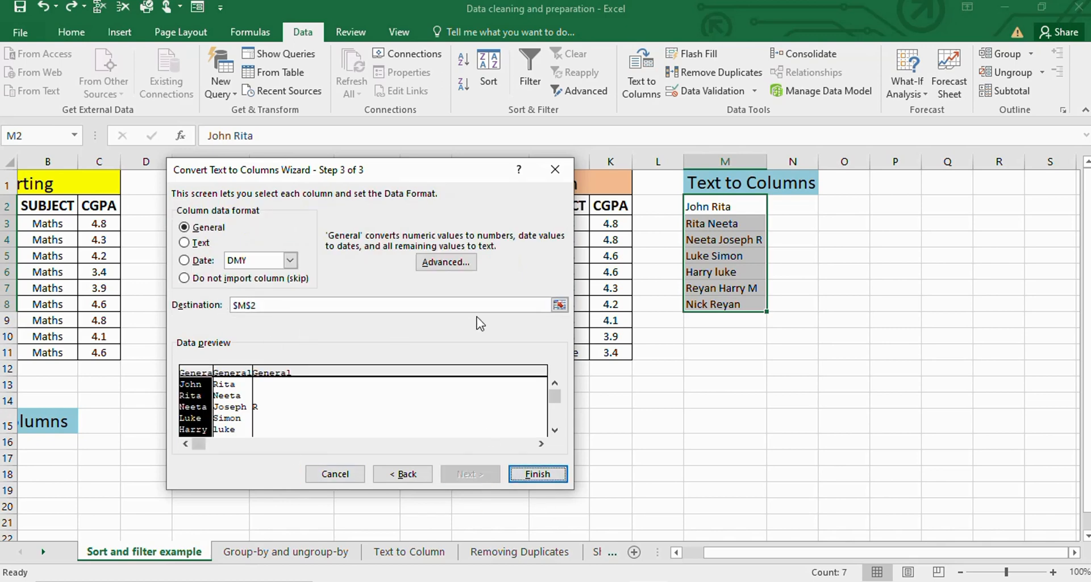
pyautogui.click(560, 305)
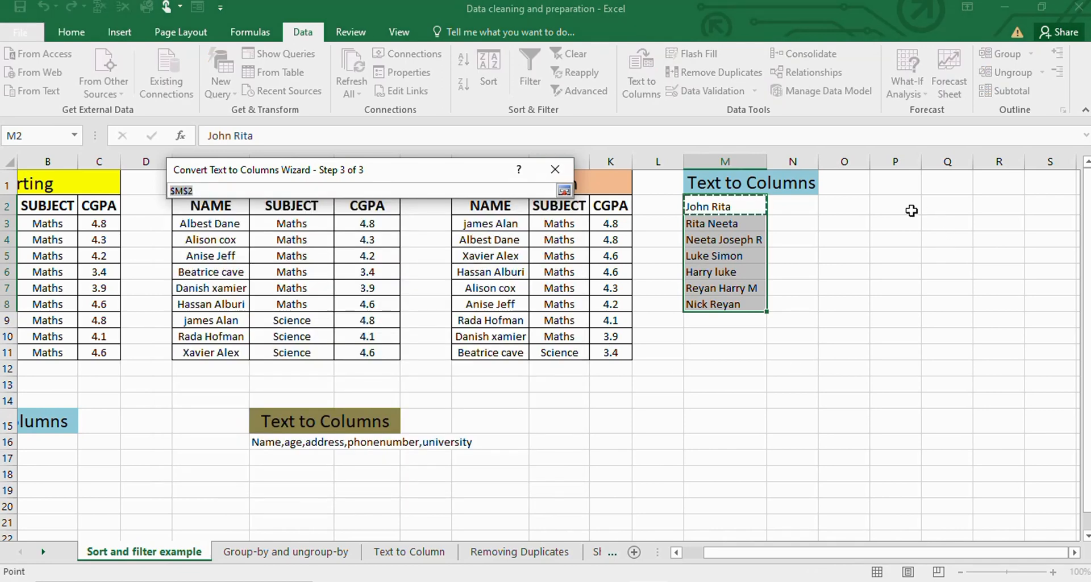
pyautogui.click(892, 206)
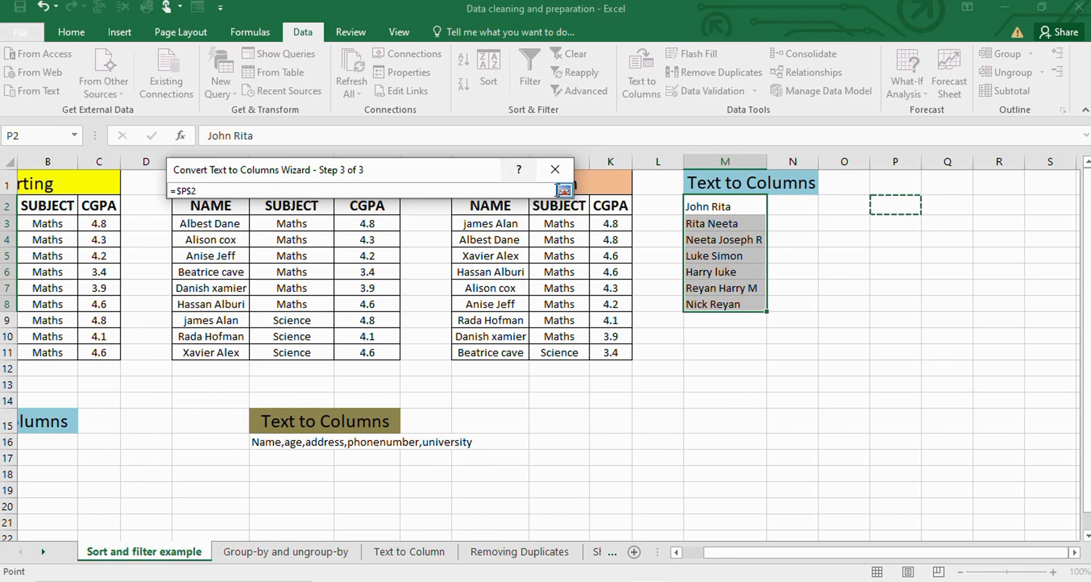
pyautogui.click(564, 191)
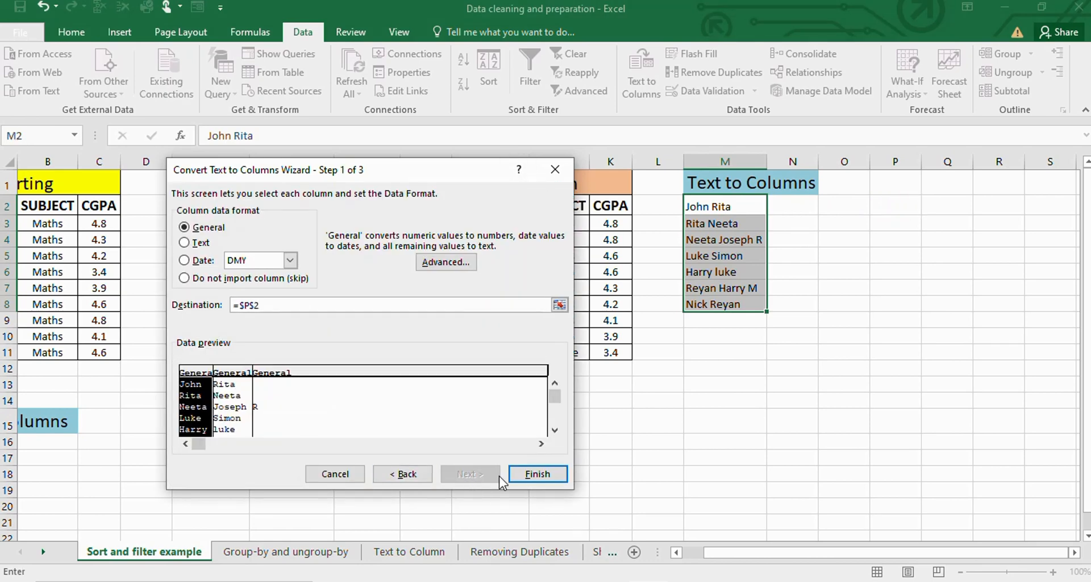
pyautogui.click(534, 474)
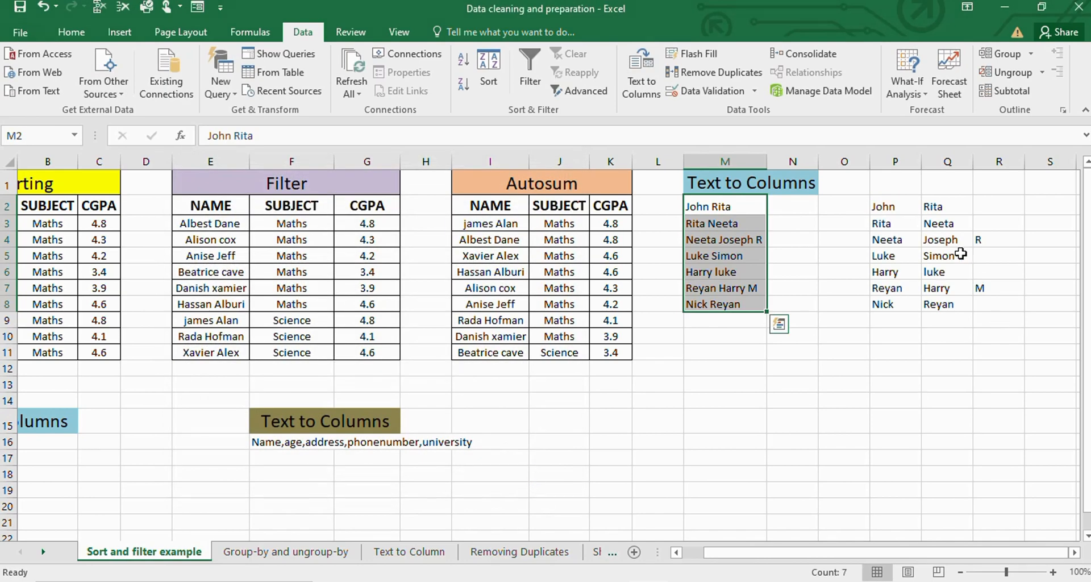
pyautogui.click(960, 255)
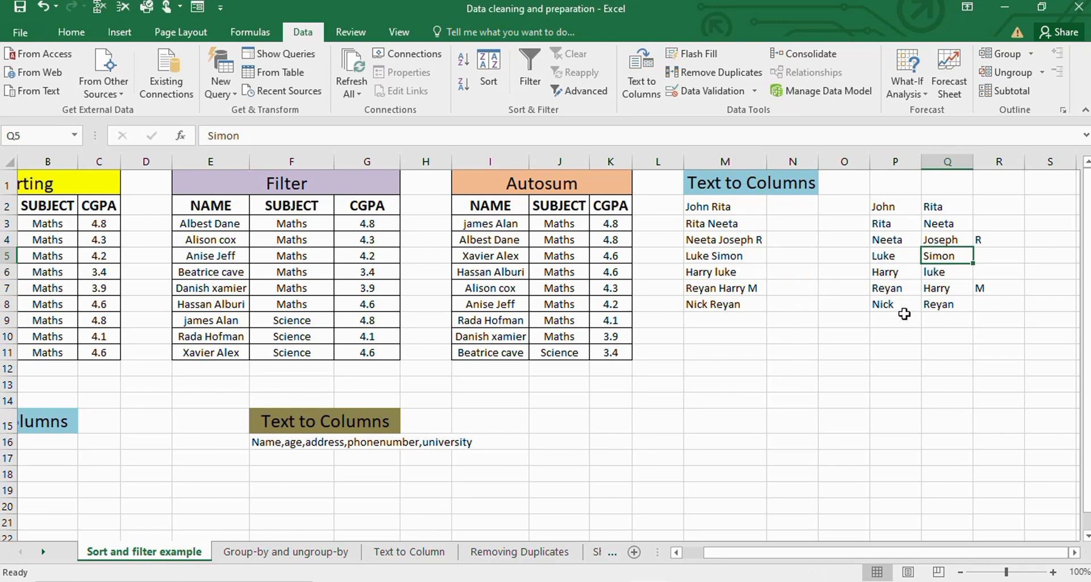
# Set up a delimited Text to Columns split of the names in A16:A22, with Space off and Comma on as delimiter
pyautogui.moveTo(827, 551); pyautogui.dragTo(776, 557)
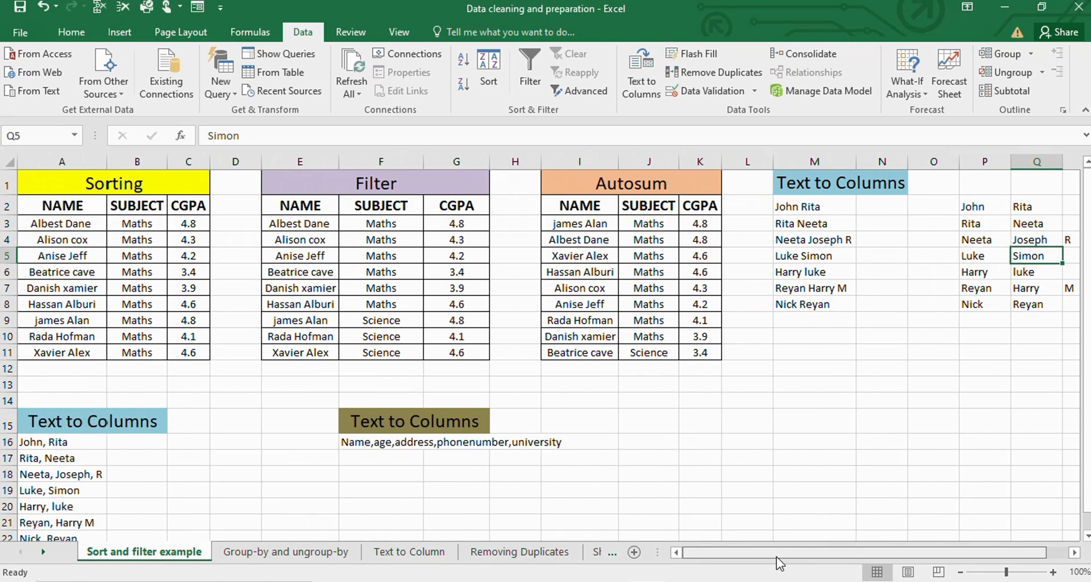
pyautogui.scroll(-2, 136, 420)
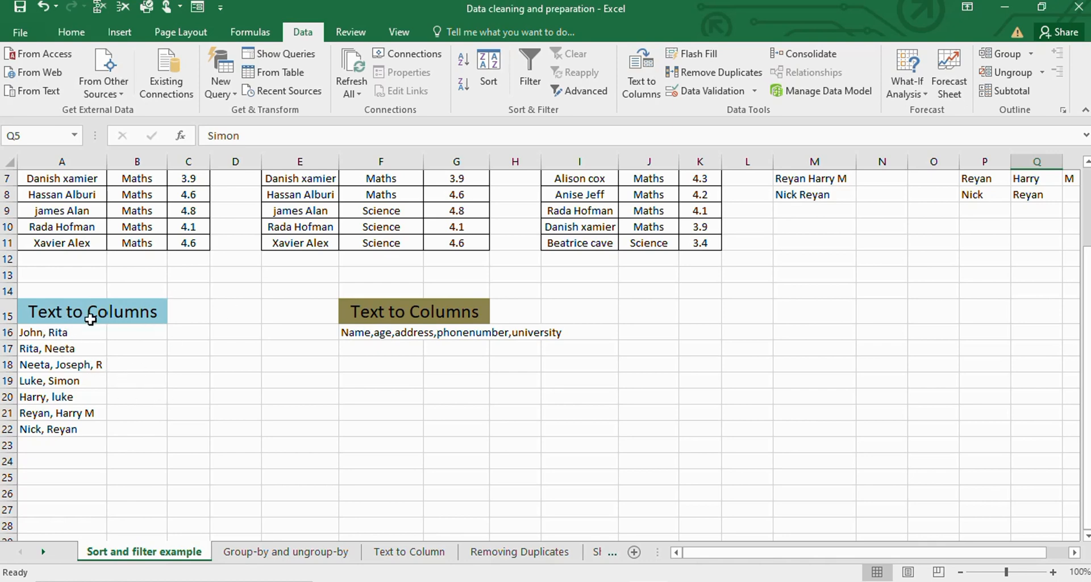
pyautogui.moveTo(35, 333); pyautogui.dragTo(83, 423)
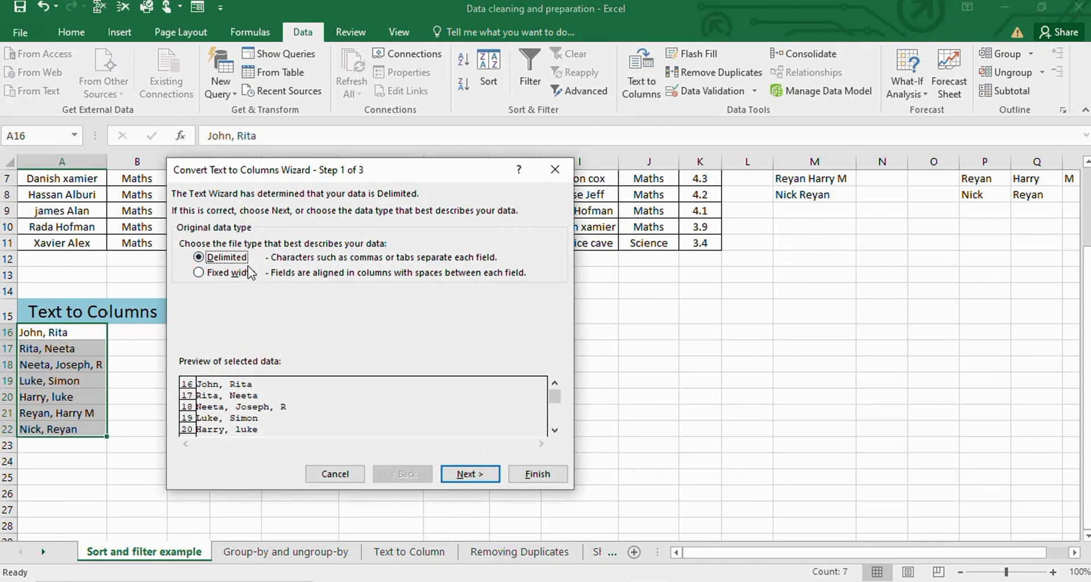
pyautogui.click(469, 476)
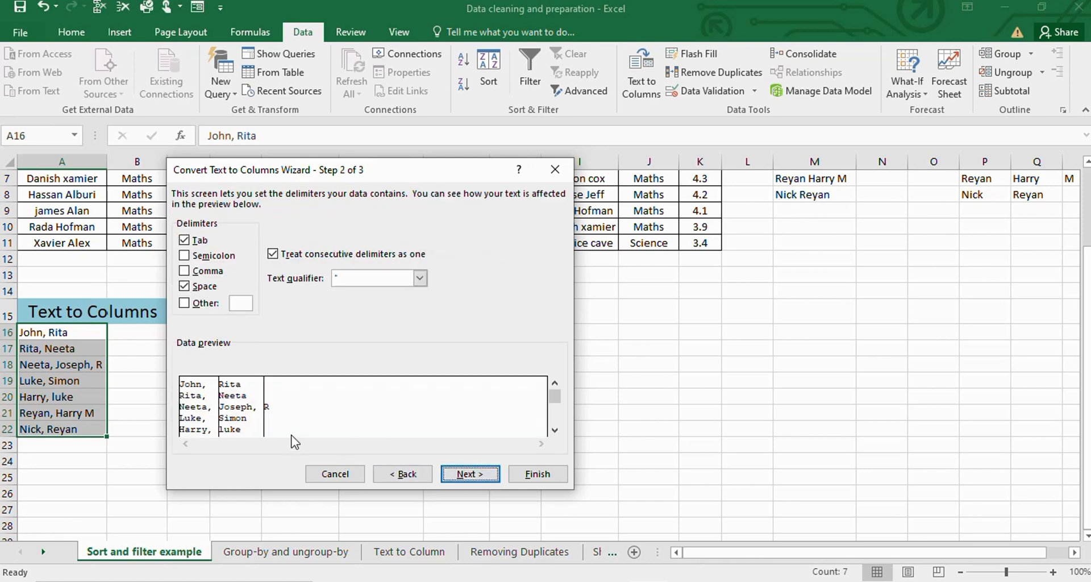
pyautogui.moveTo(265, 176); pyautogui.dragTo(497, 178)
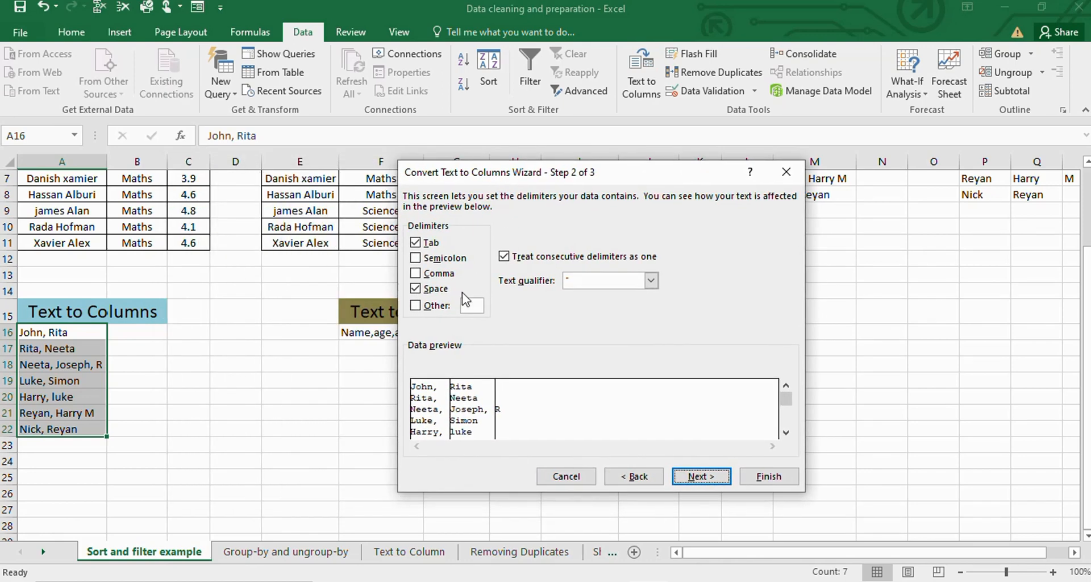
pyautogui.click(425, 288)
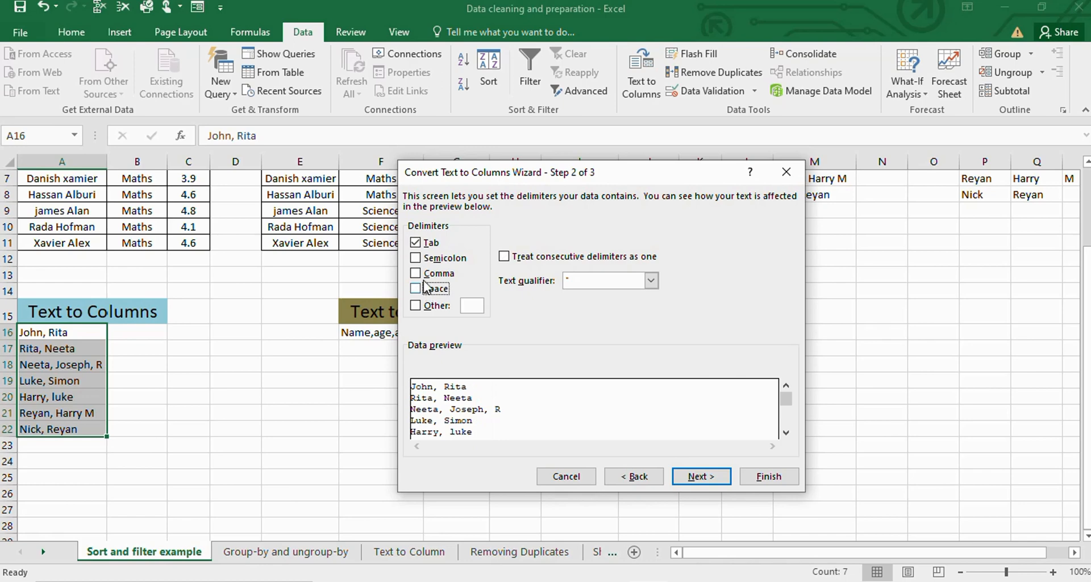
pyautogui.click(417, 274)
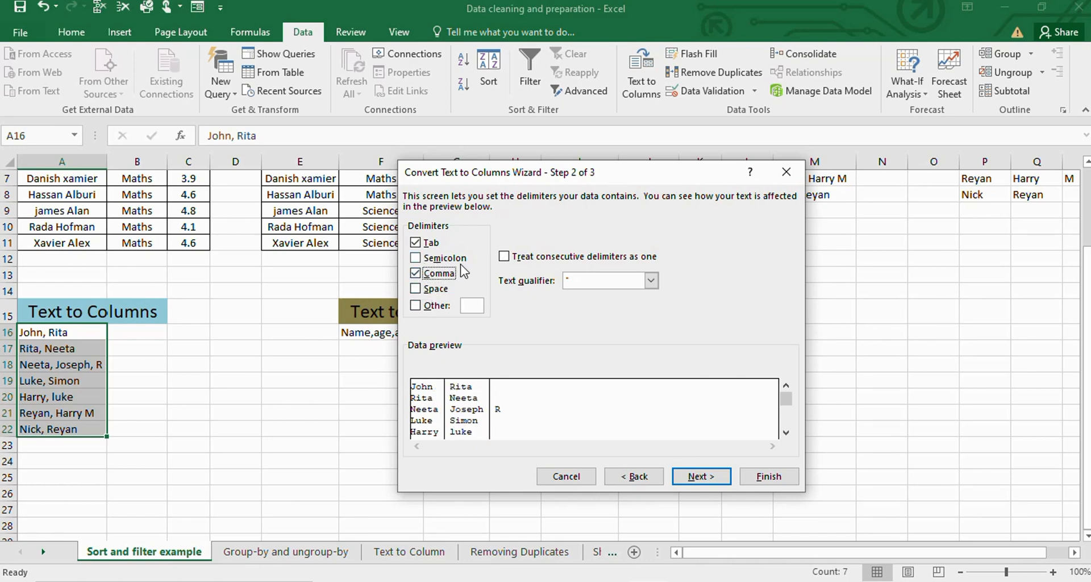
# Set the destination of the comma-split names to cell C16 and complete the conversion
pyautogui.click(713, 478)
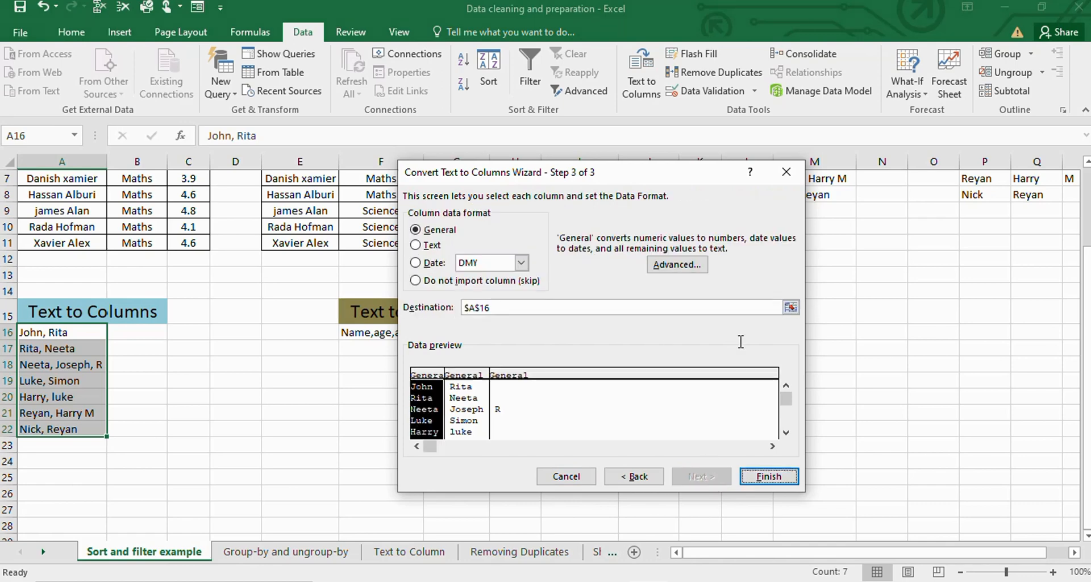
pyautogui.click(790, 308)
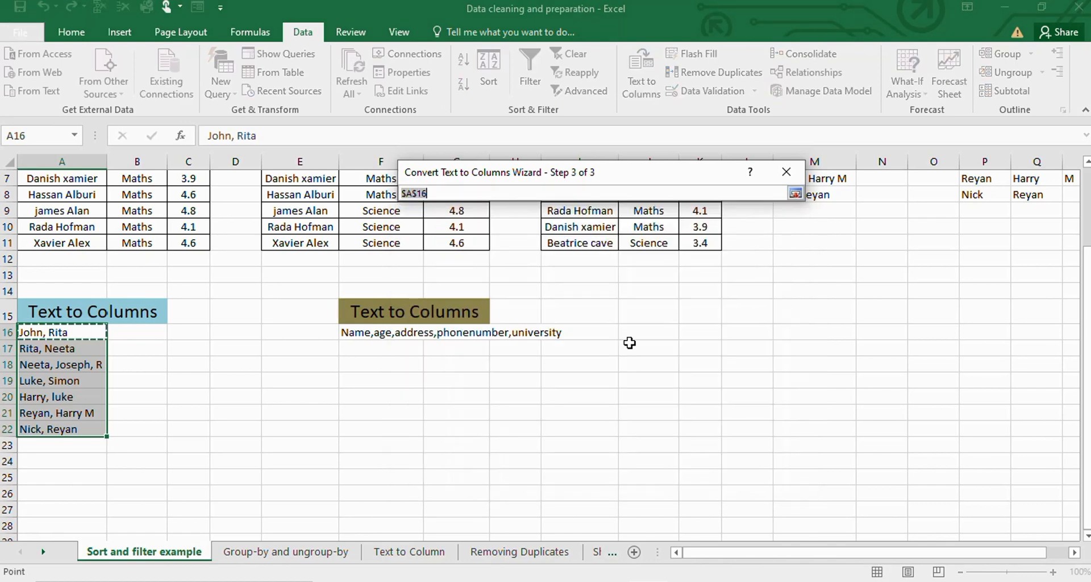
pyautogui.click(199, 333)
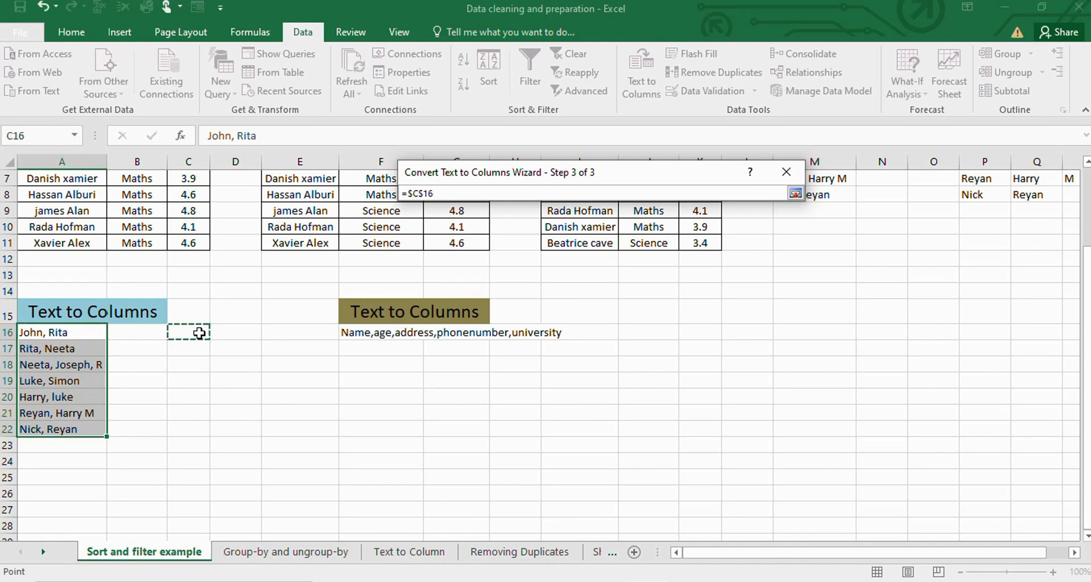
pyautogui.click(799, 191)
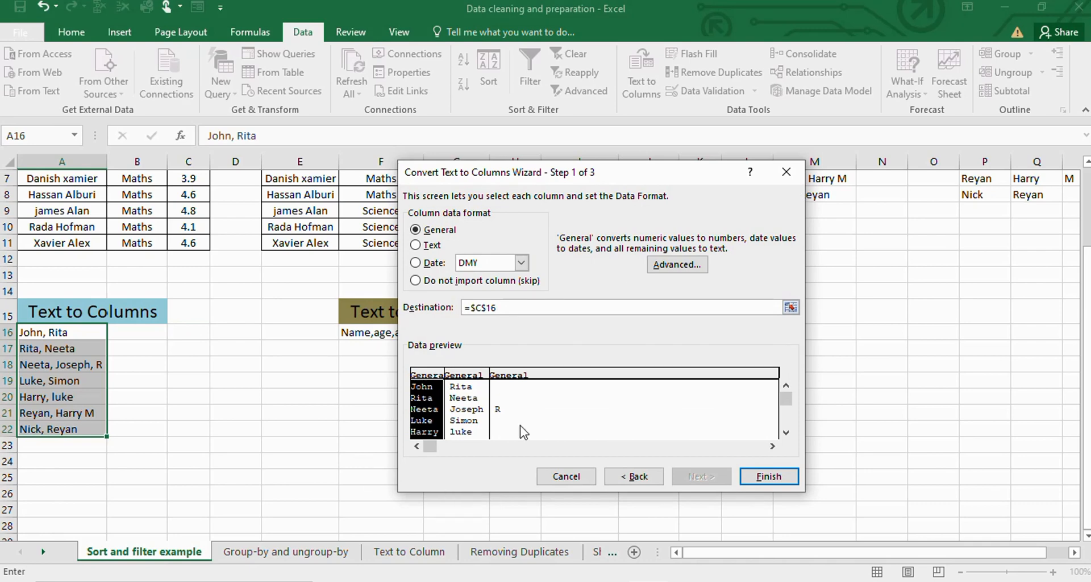
pyautogui.click(776, 479)
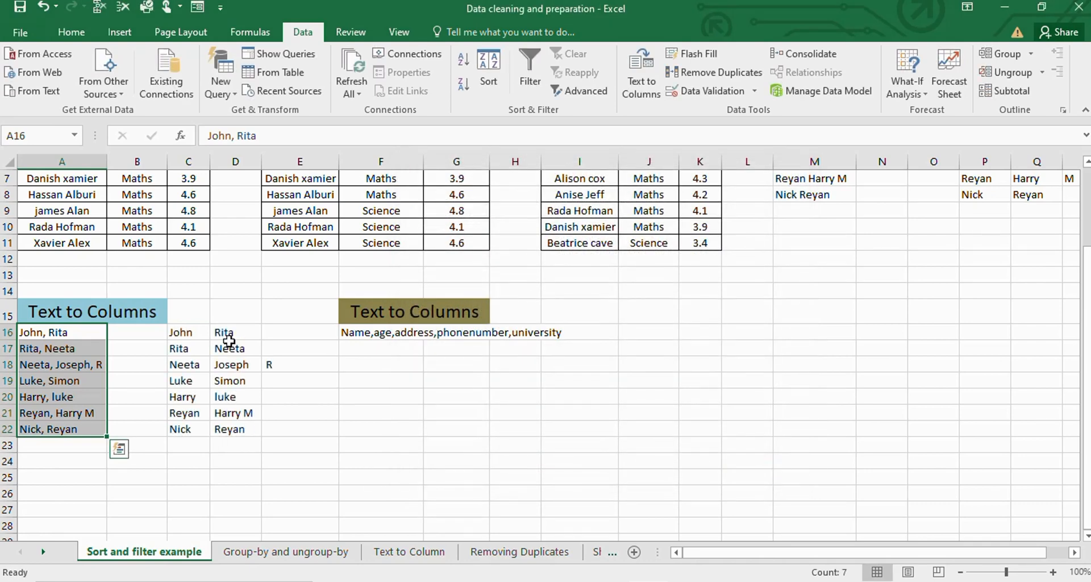
pyautogui.click(297, 442)
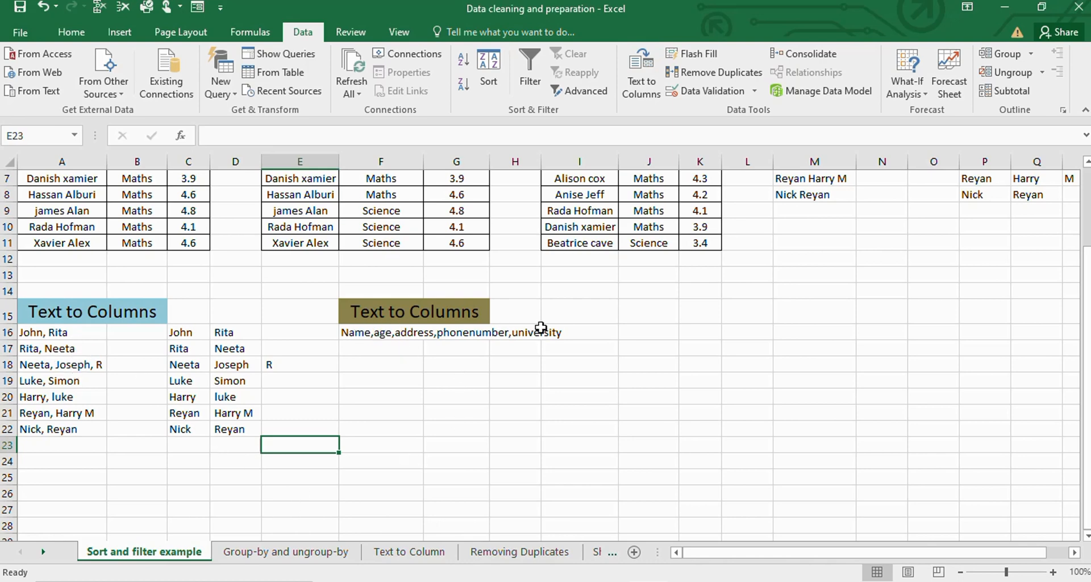
# Set up a comma-delimited Text to Columns split of the single-line field list in F16
pyautogui.click(648, 459)
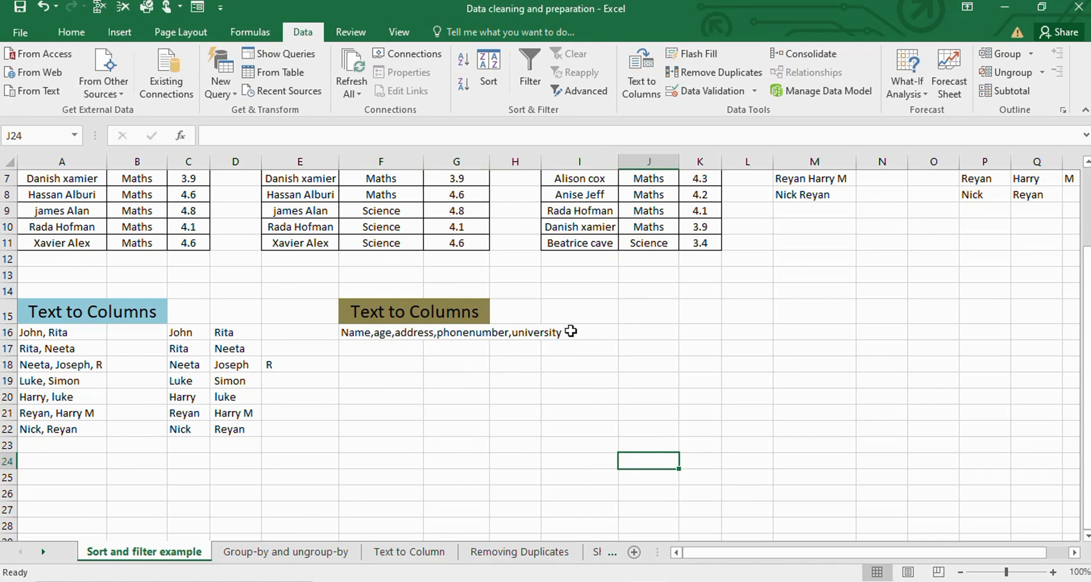
pyautogui.click(396, 334)
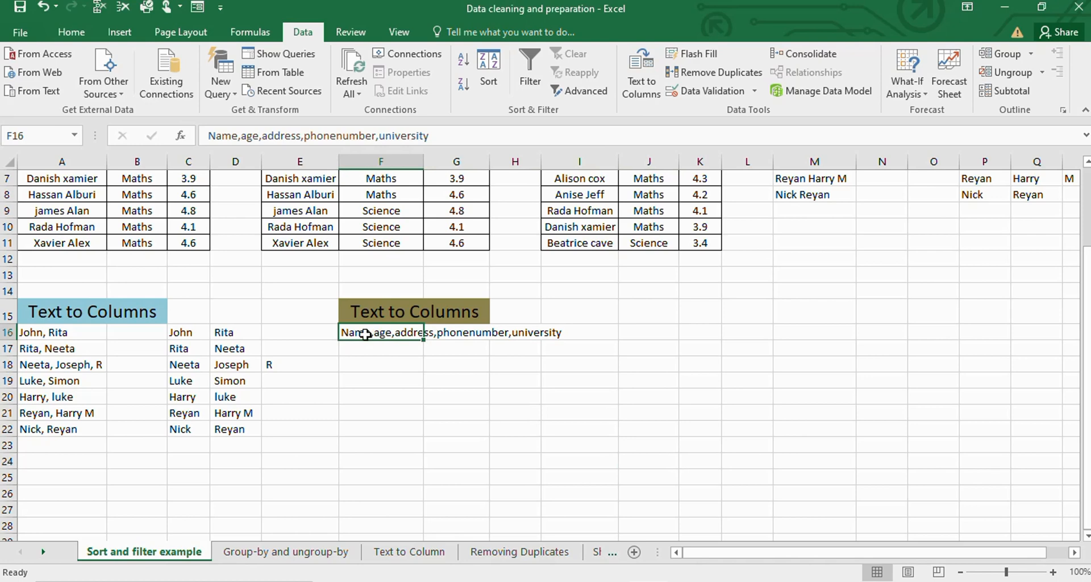
pyautogui.click(648, 91)
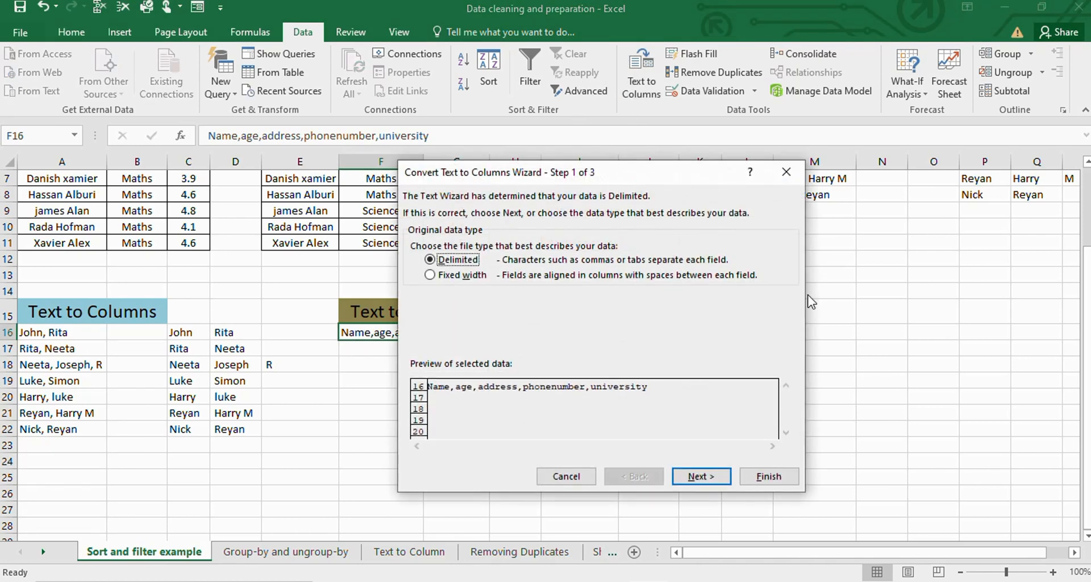
pyautogui.moveTo(627, 174); pyautogui.dragTo(766, 182)
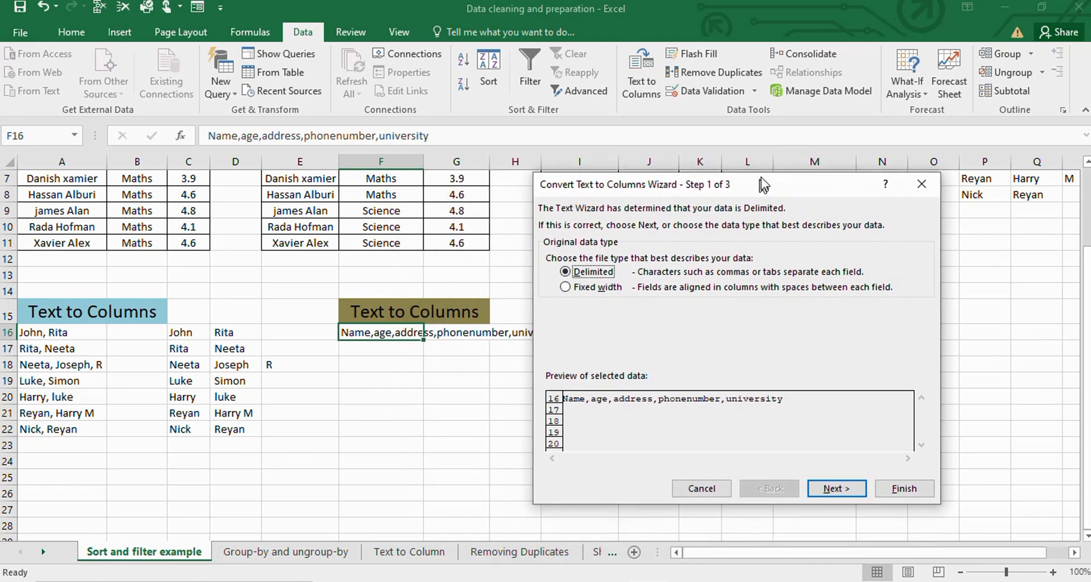
pyautogui.click(859, 488)
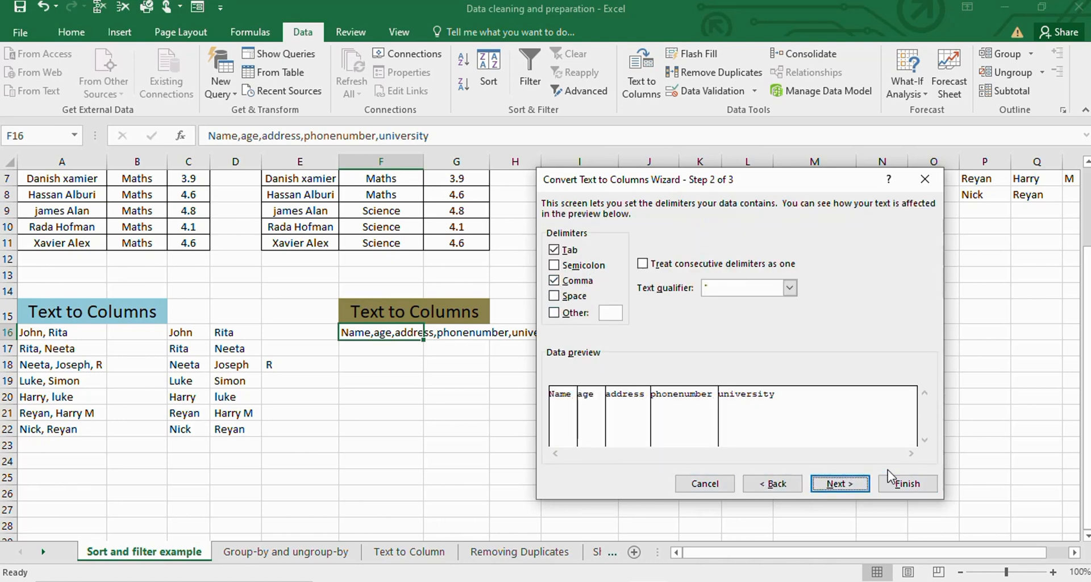
pyautogui.click(841, 484)
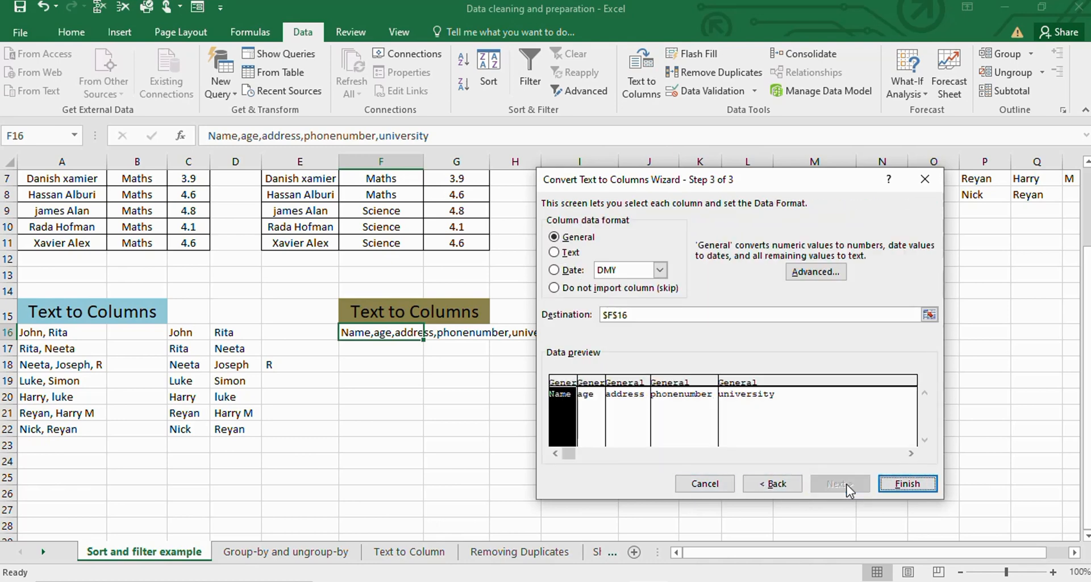
# Place the split field list at cell J16 and complete the conversion
pyautogui.click(931, 316)
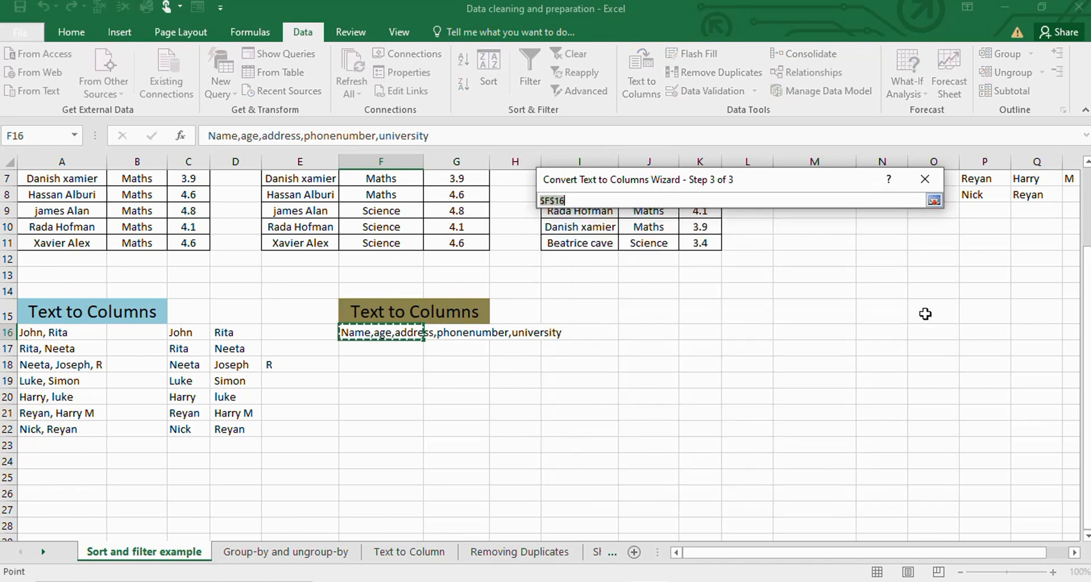
pyautogui.click(654, 331)
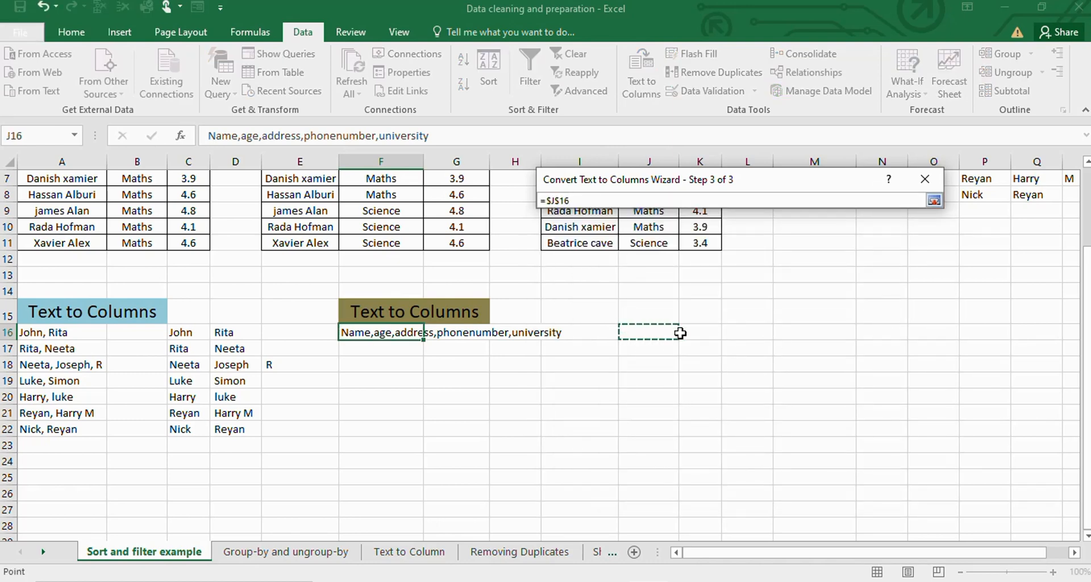
pyautogui.click(934, 200)
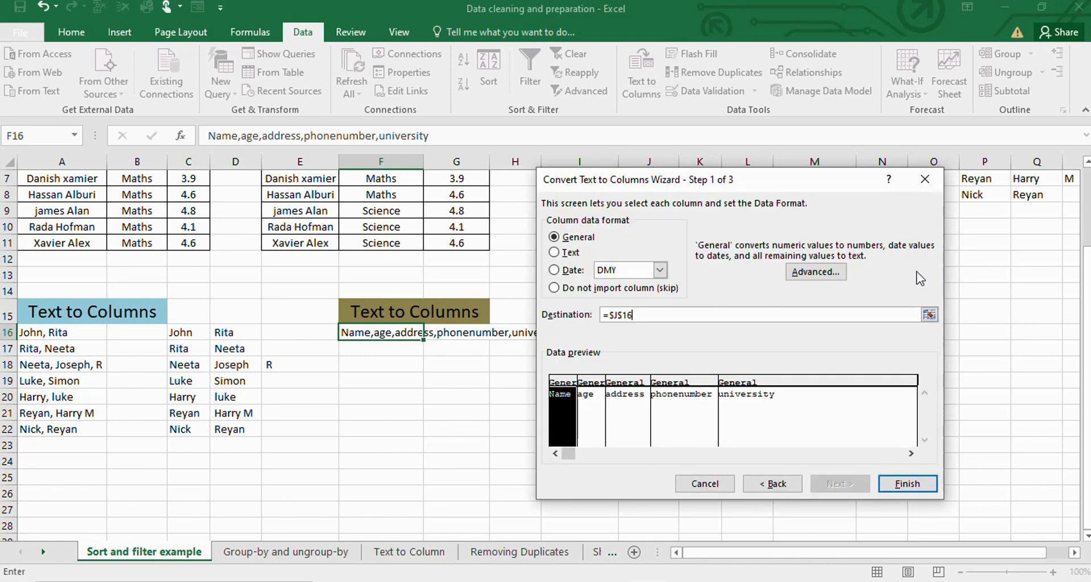
pyautogui.click(908, 484)
pyautogui.click(745, 447)
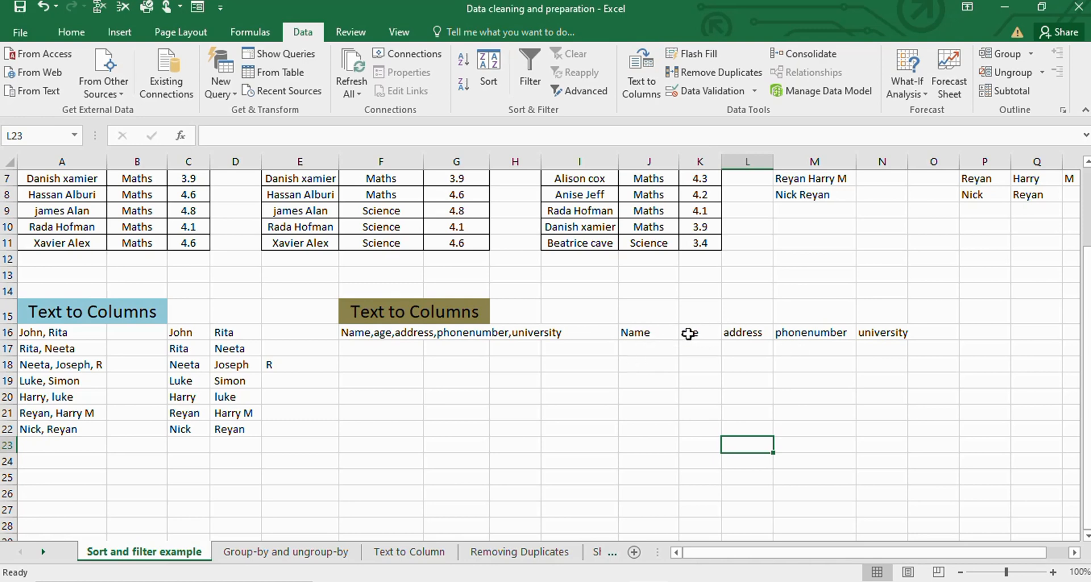
# Undo the Text to Columns conversions of F16 and A16:A22
pyautogui.scroll(2, 673, 367)
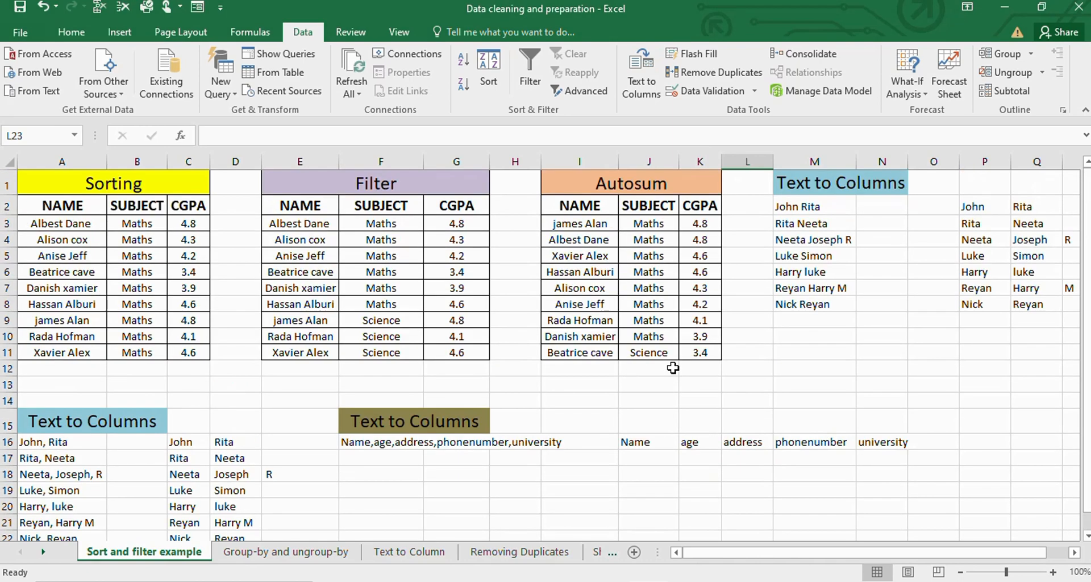
pyautogui.hotkey('ctrl', 'z')
pyautogui.scroll(-1, 638, 423)
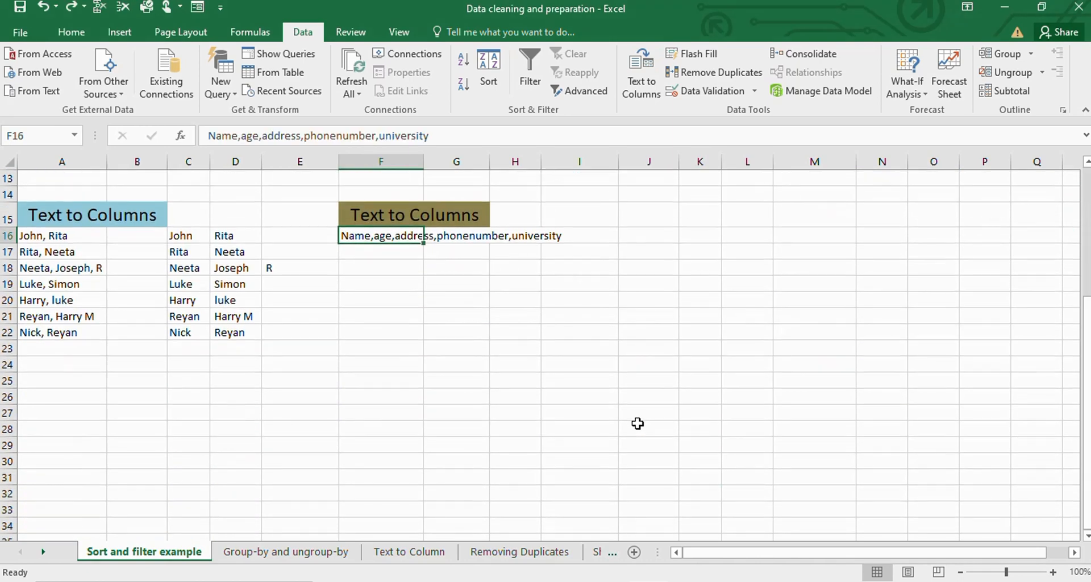
pyautogui.hotkey('ctrl', 'z')
pyautogui.click(207, 238)
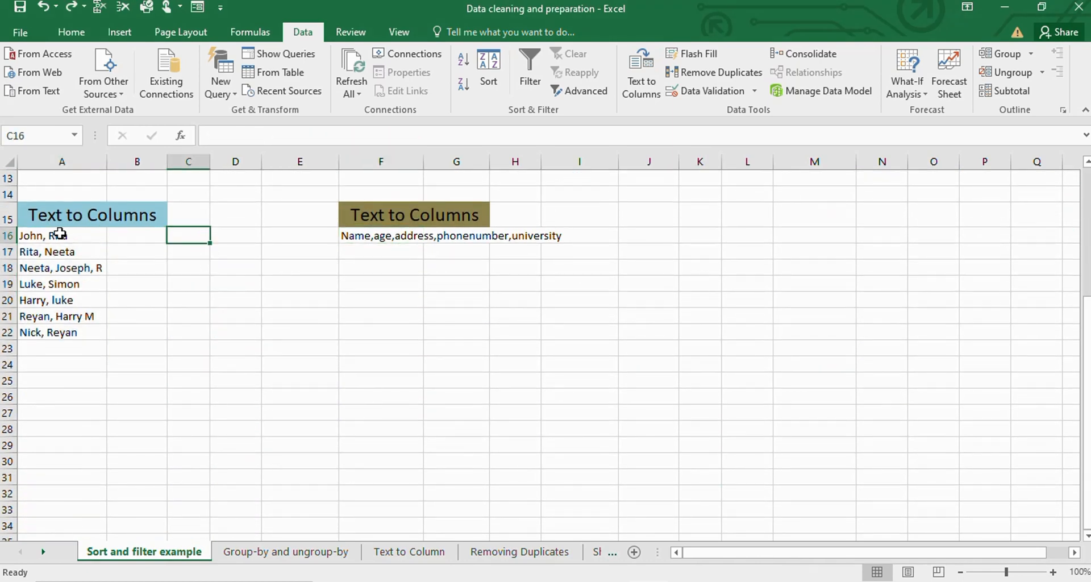
# Start a Text to Columns split of the names in A16:A22 as fixed-width data
pyautogui.moveTo(59, 237); pyautogui.dragTo(70, 340)
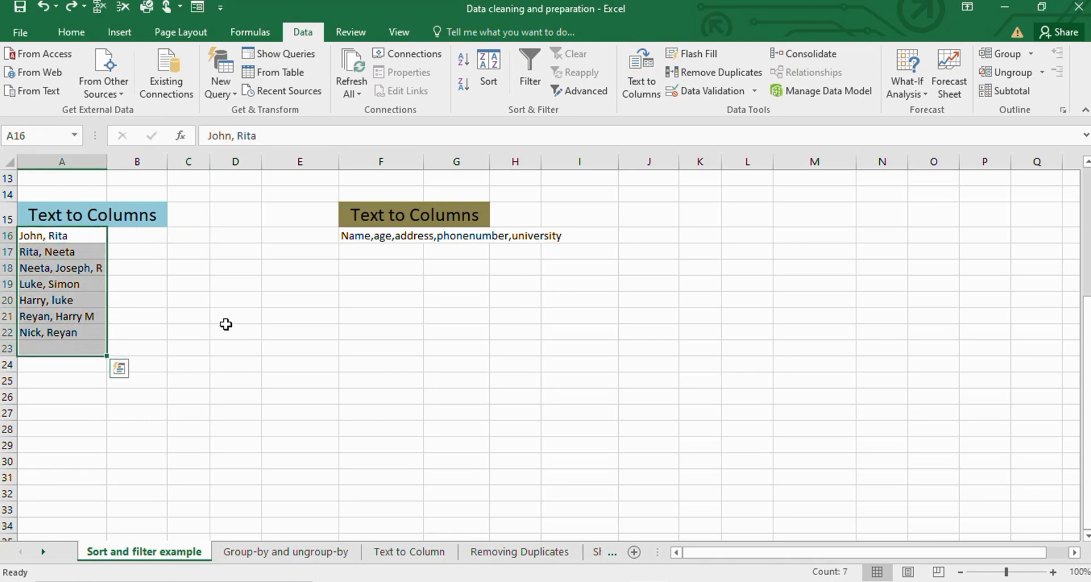
pyautogui.click(76, 314)
pyautogui.moveTo(33, 239); pyautogui.dragTo(85, 334)
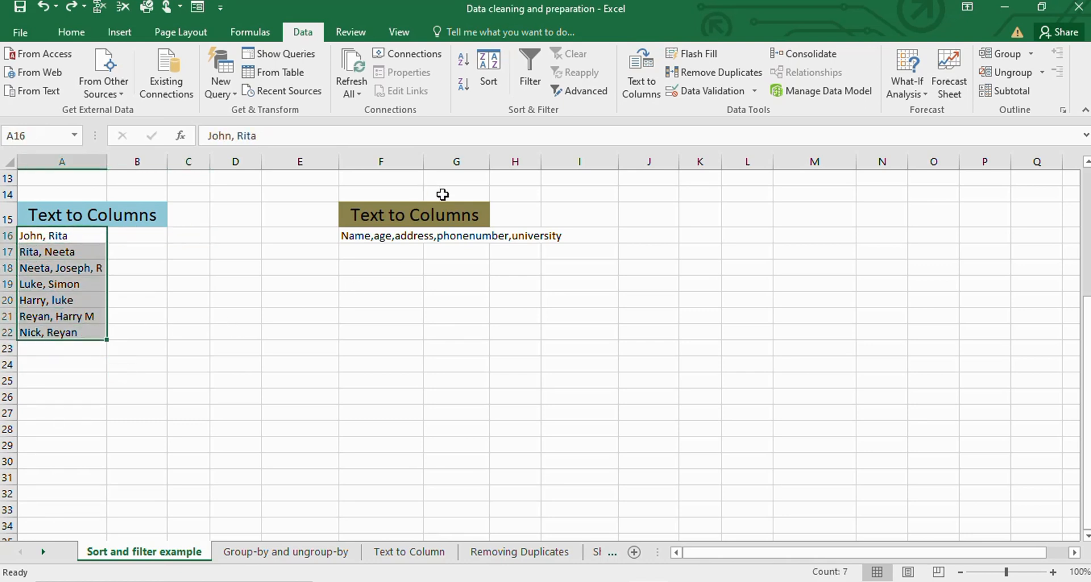
pyautogui.click(644, 84)
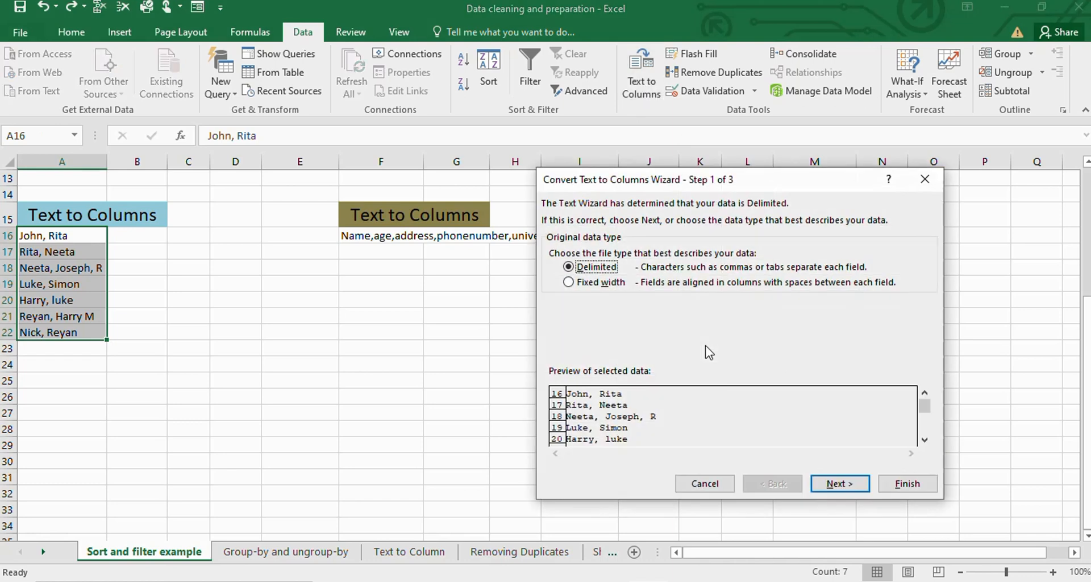
pyautogui.click(589, 281)
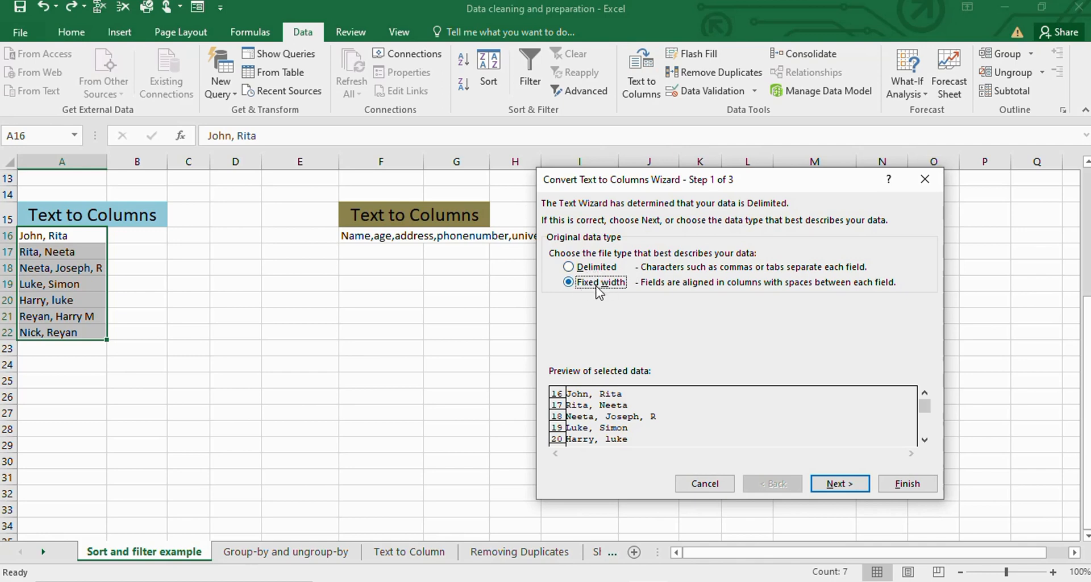
pyautogui.click(840, 484)
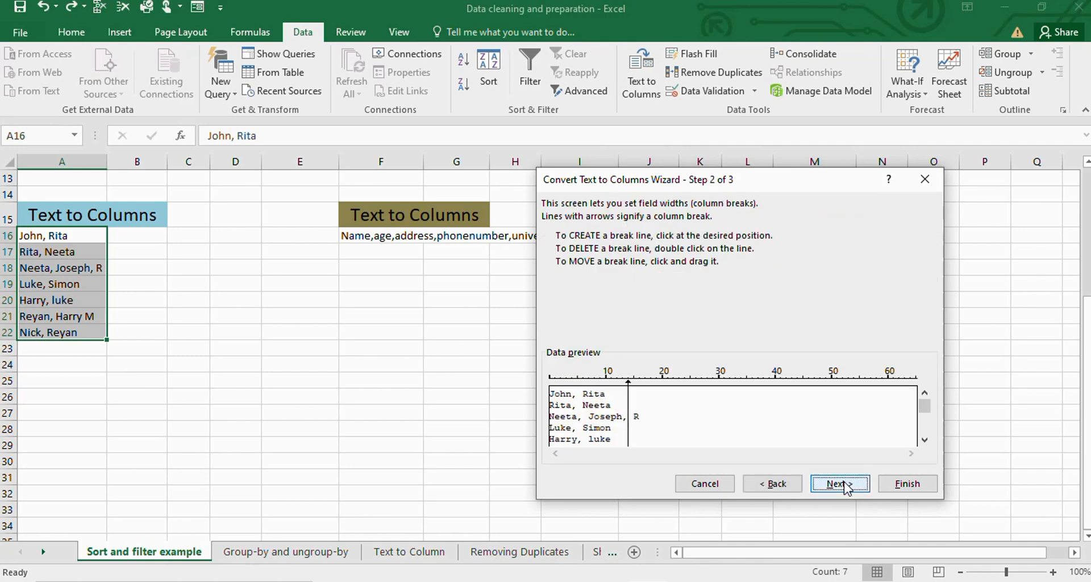
# Position the column breaks at about 6 and 16 characters in the fixed-width data preview
pyautogui.moveTo(657, 181); pyautogui.dragTo(732, 124)
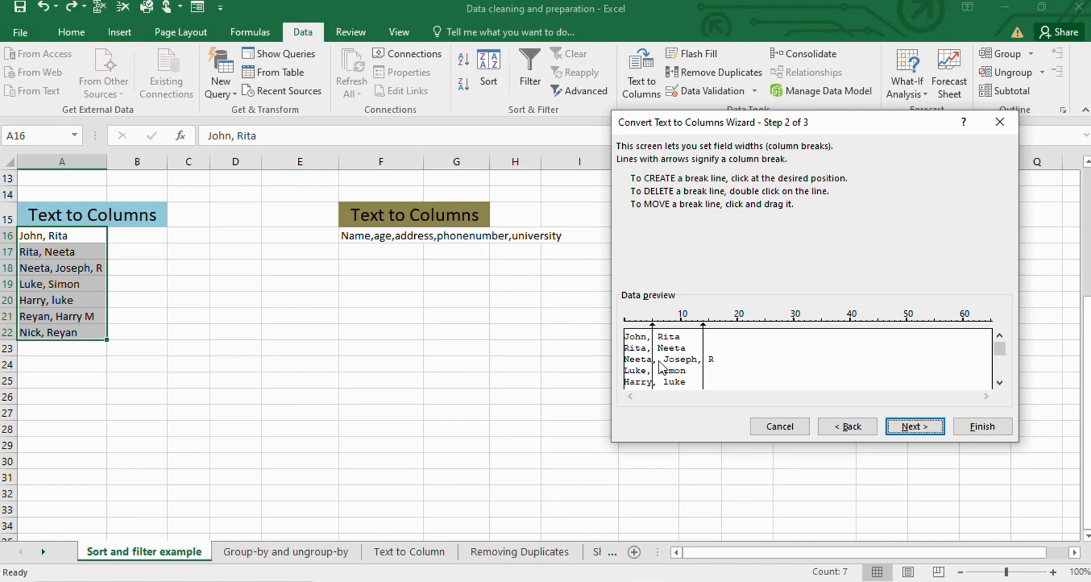
pyautogui.moveTo(653, 331); pyautogui.dragTo(659, 334)
pyautogui.moveTo(704, 332)
pyautogui.mouseDown()
pyautogui.moveTo(715, 351)
pyautogui.moveTo(708, 340)
pyautogui.mouseUp()
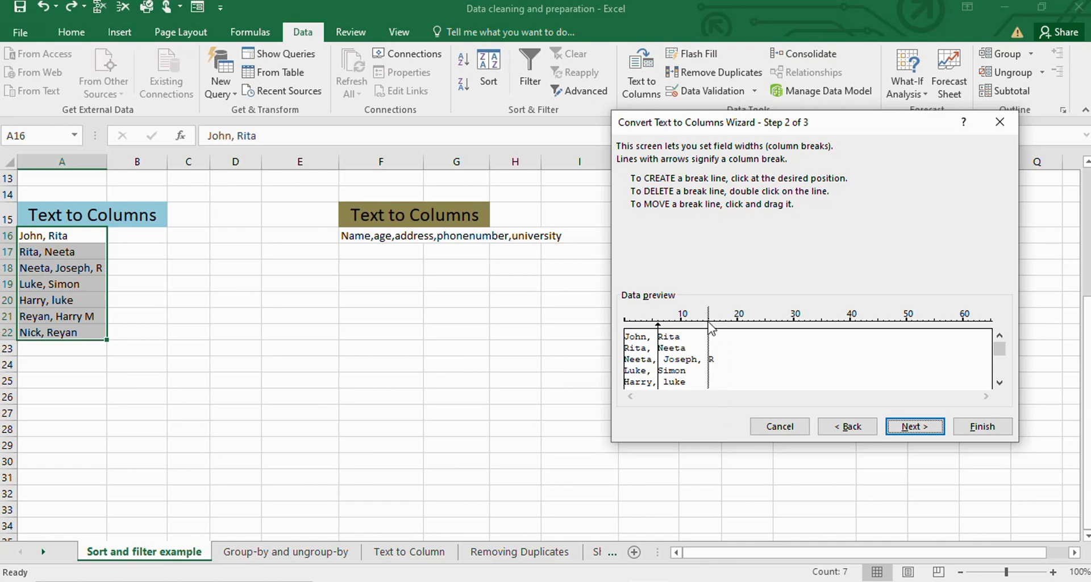
pyautogui.moveTo(708, 342); pyautogui.dragTo(714, 344)
# Set the destination of the fixed-width split to cell A26 and complete the Text to Columns conversion
pyautogui.click(916, 426)
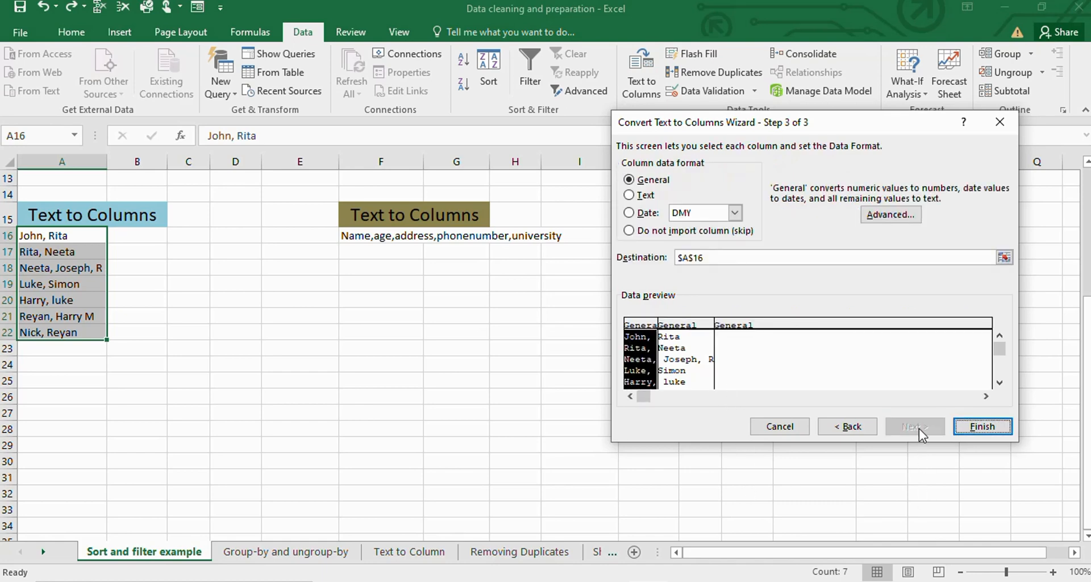
pyautogui.click(1005, 259)
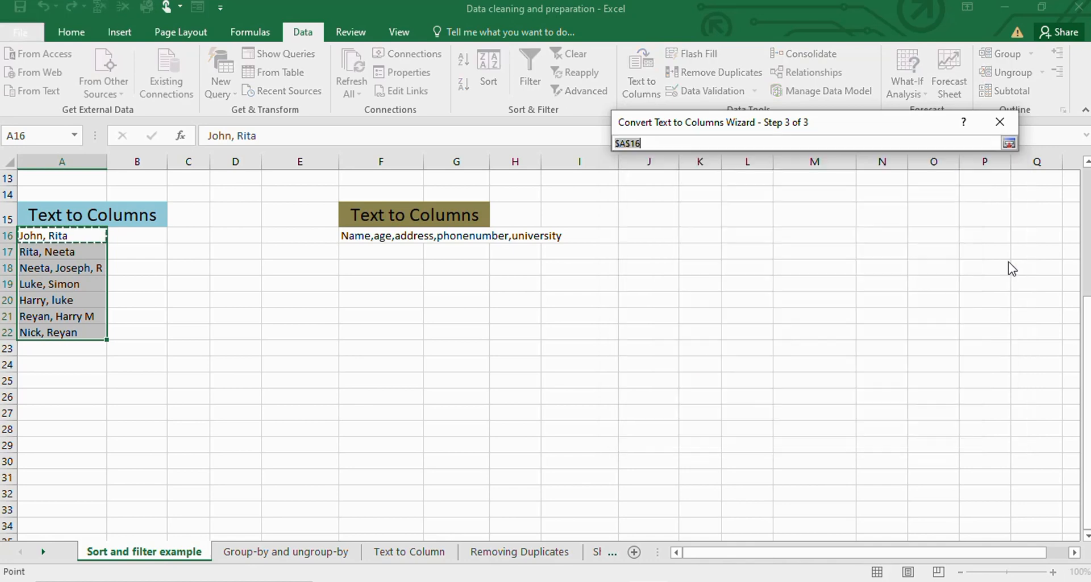
pyautogui.click(43, 398)
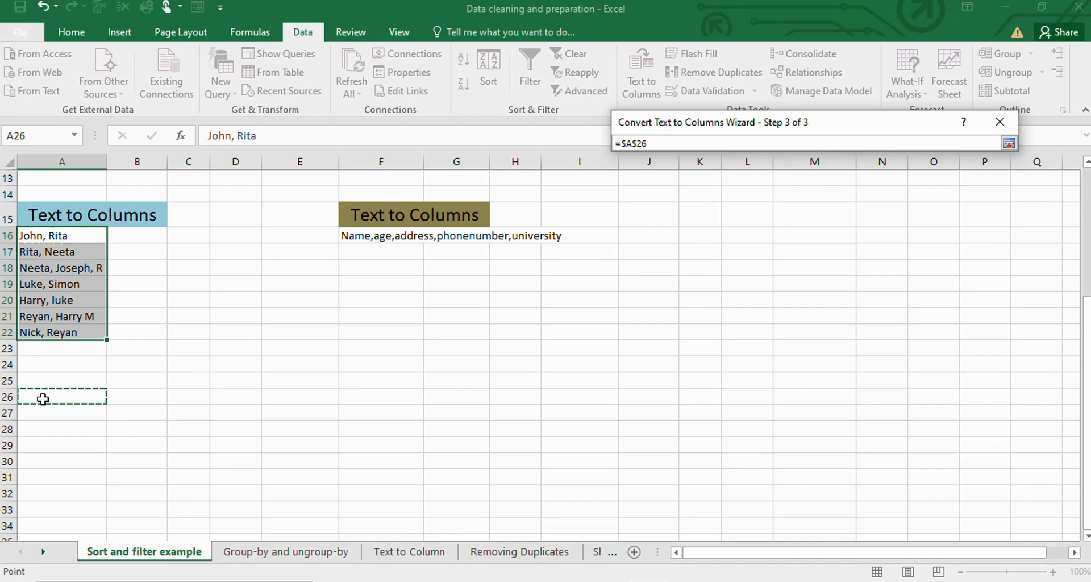
pyautogui.click(1008, 143)
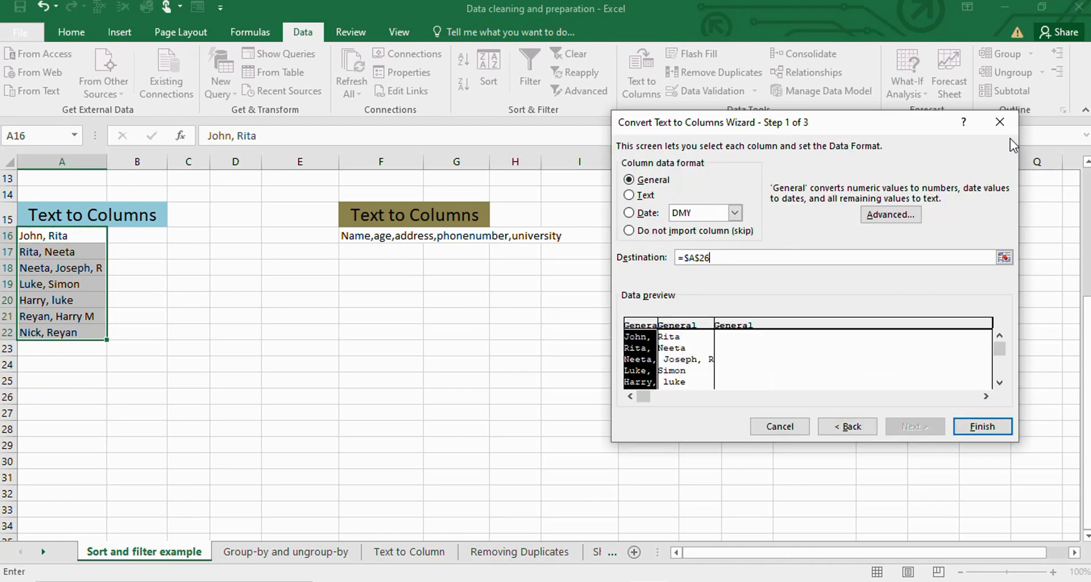
pyautogui.click(984, 426)
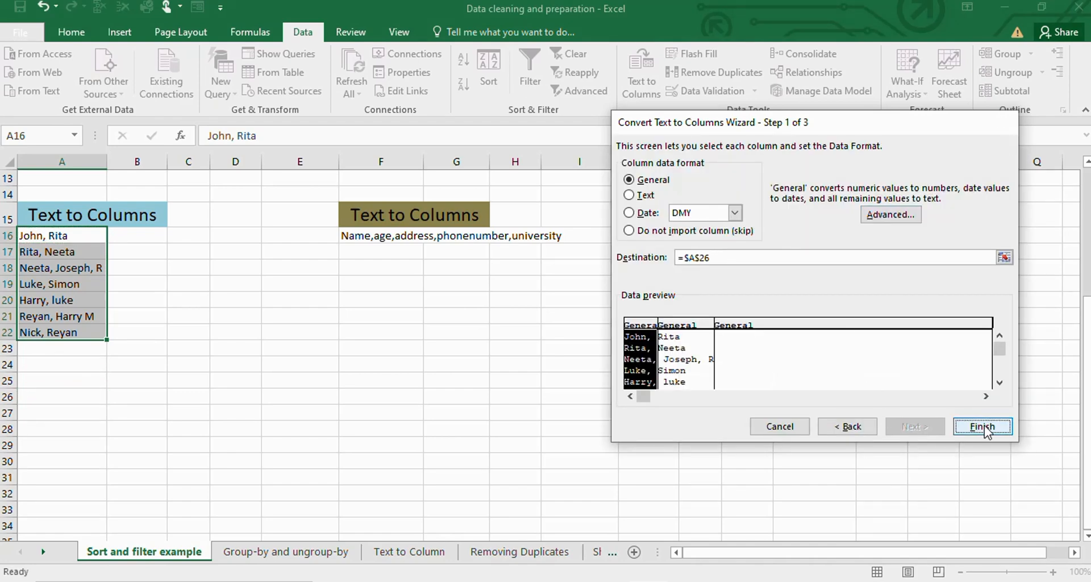
pyautogui.click(217, 451)
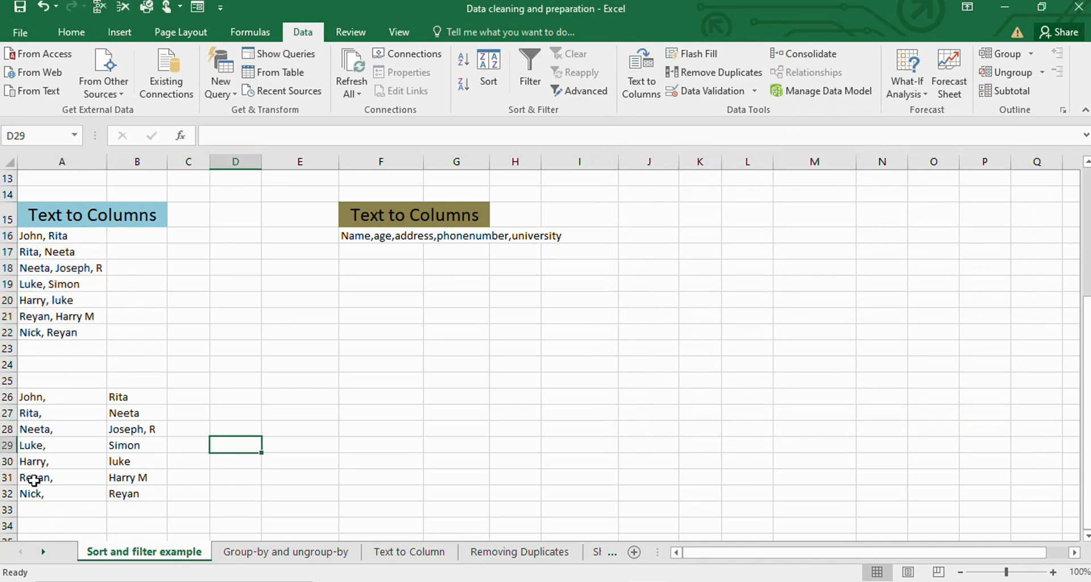
# Examine the Fill options for the empty cell K12 below the Autosum table's CGPA column
pyautogui.scroll(4, 120, 458)
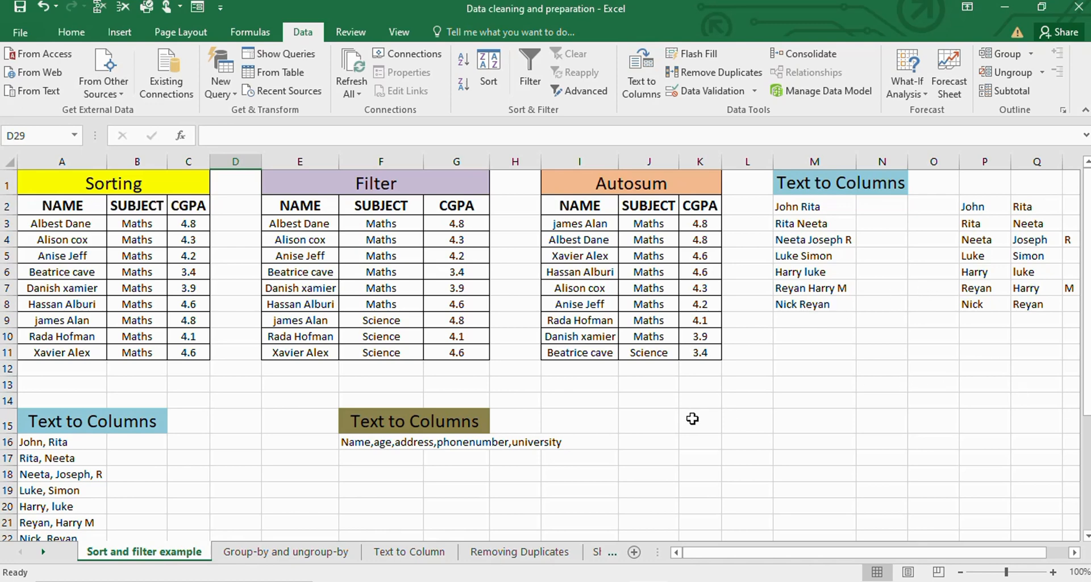
pyautogui.scroll(-2, 692, 419)
pyautogui.scroll(2, 823, 378)
pyautogui.click(72, 37)
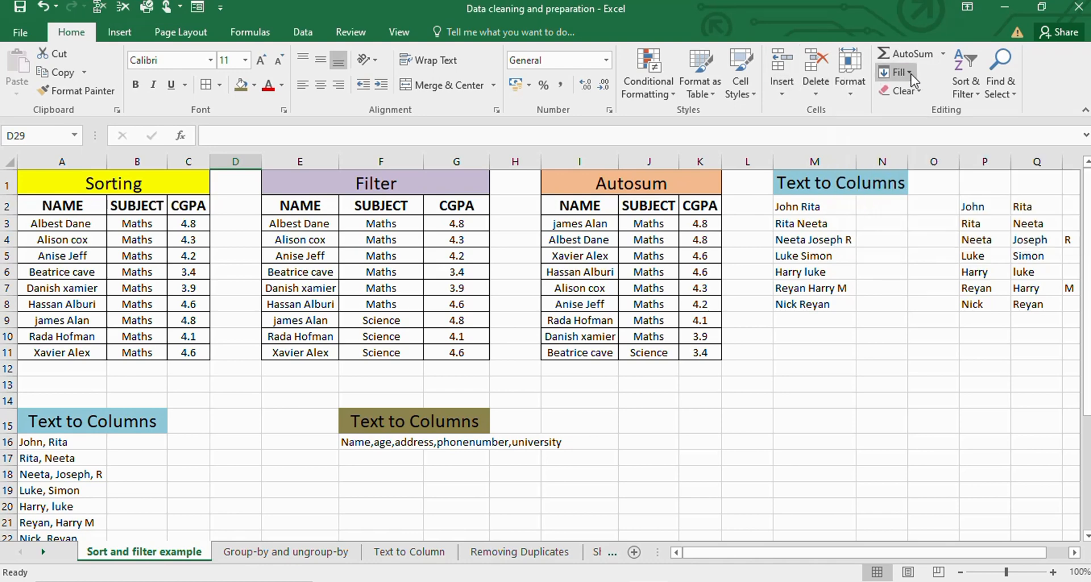
pyautogui.click(706, 372)
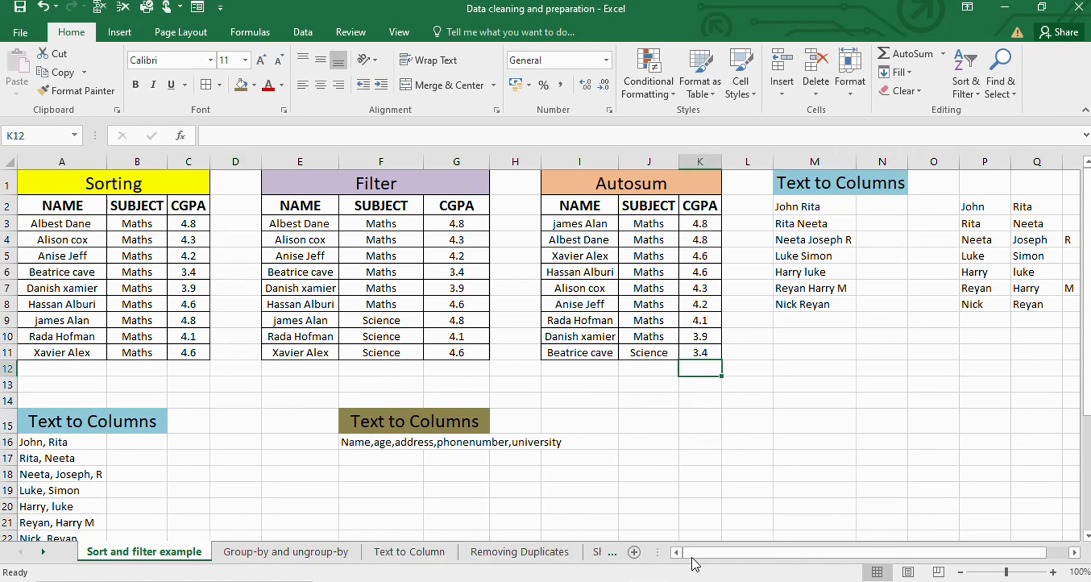
pyautogui.moveTo(694, 555); pyautogui.dragTo(748, 554)
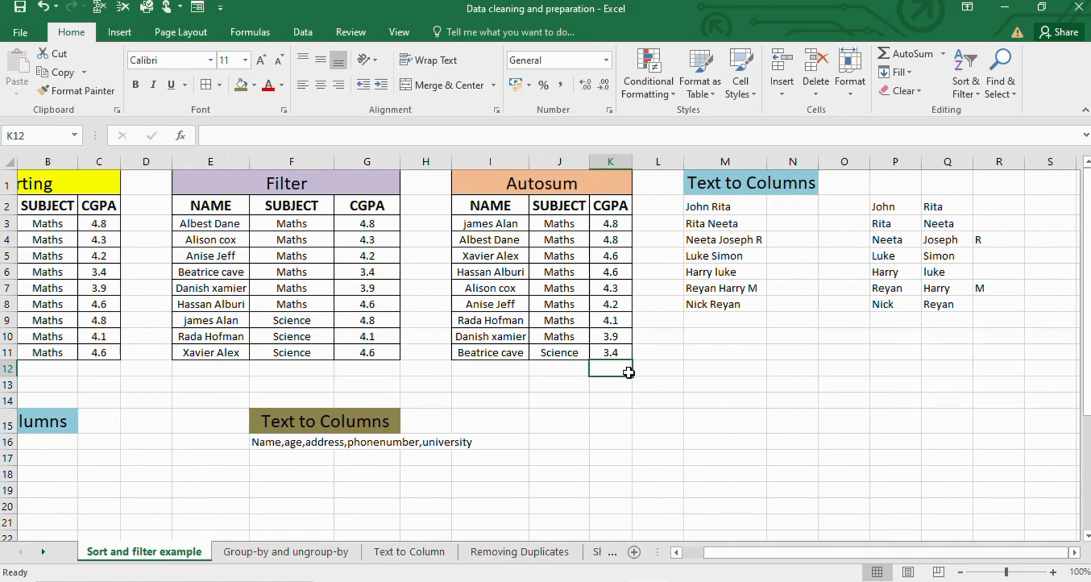
pyautogui.click(907, 72)
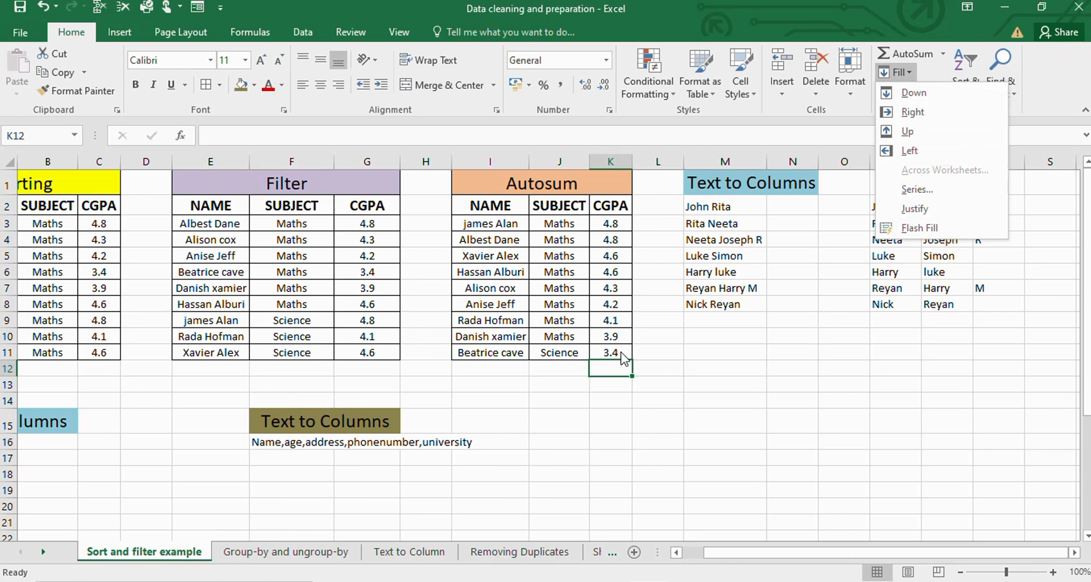
pyautogui.click(489, 355)
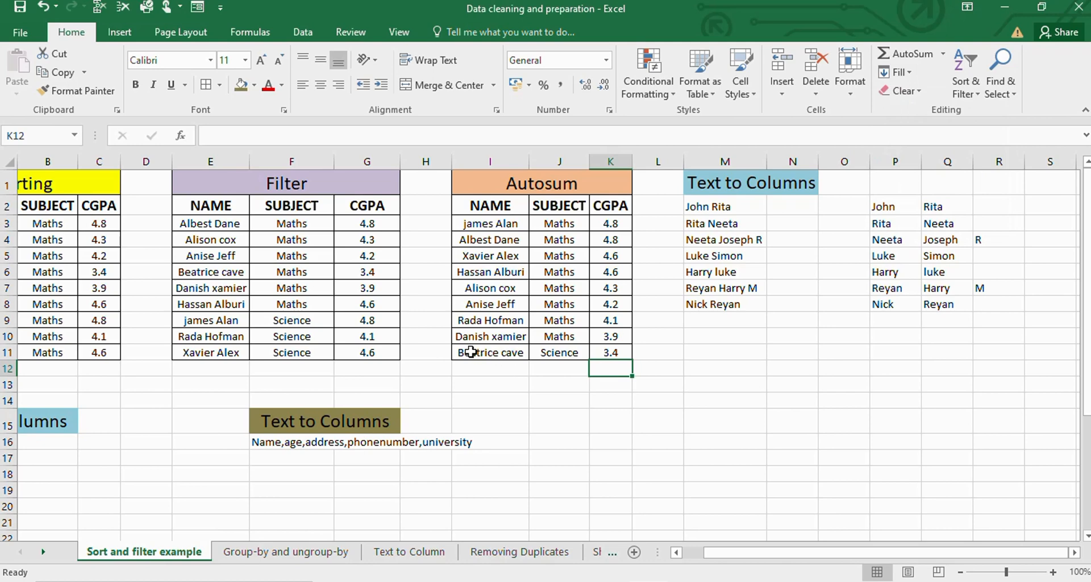
# Fill cell M9 with a copy of the name in the cell directly above it using Fill Down
pyautogui.click(719, 309)
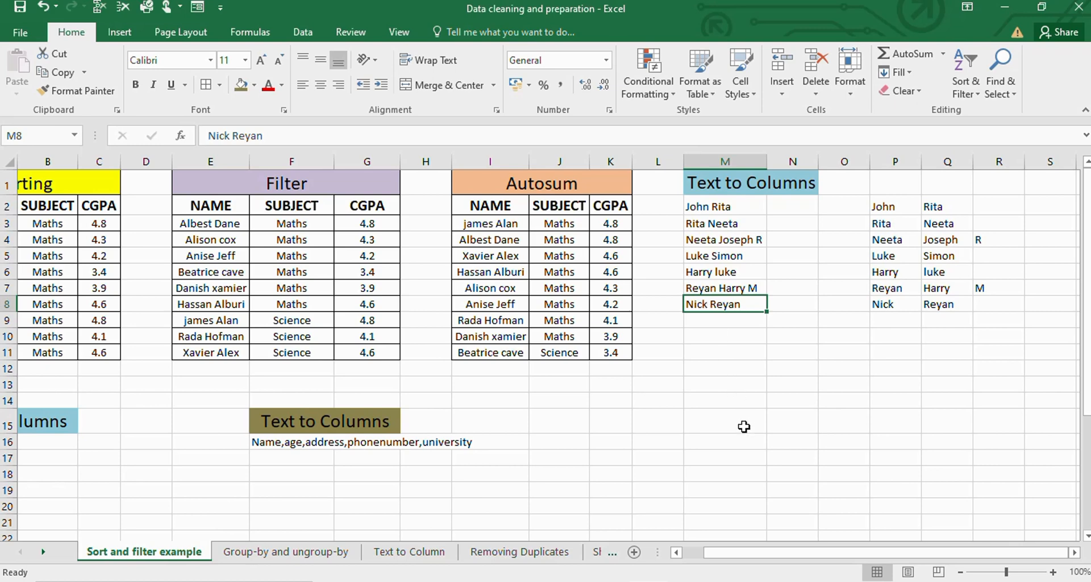
pyautogui.click(722, 323)
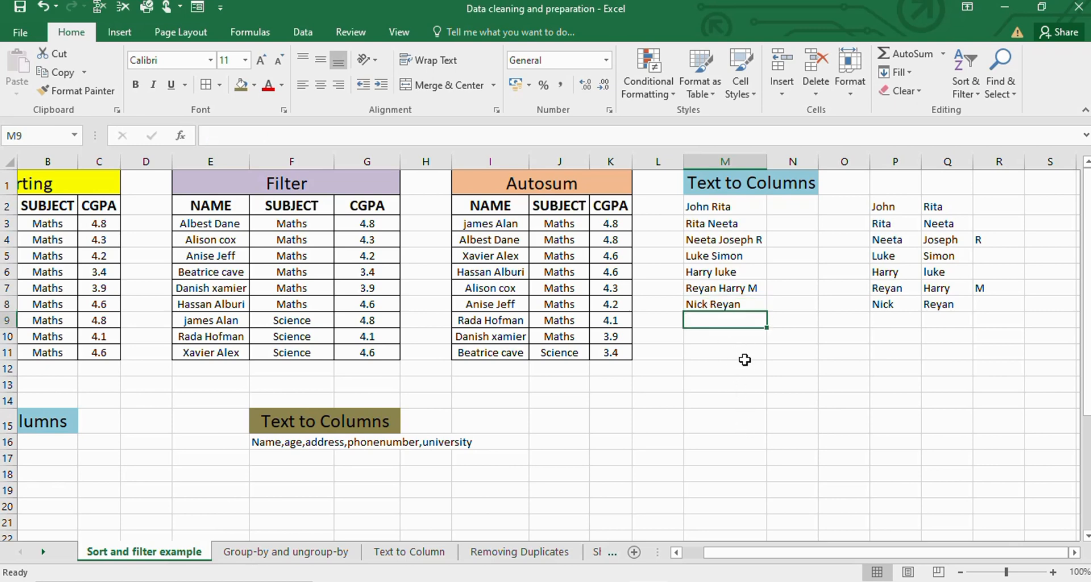
pyautogui.hotkey('ctrl', 'd')
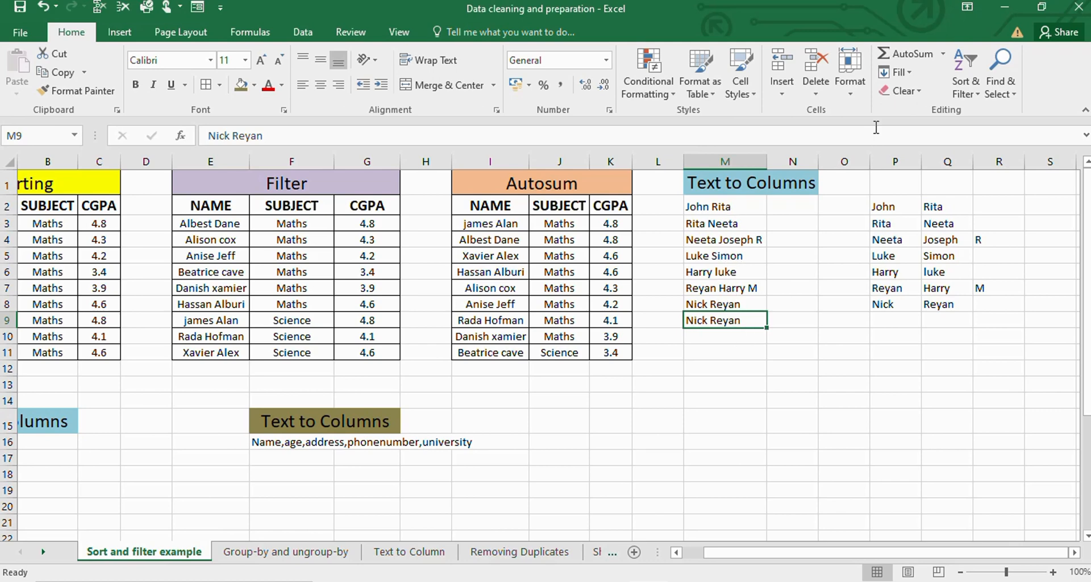
pyautogui.click(905, 76)
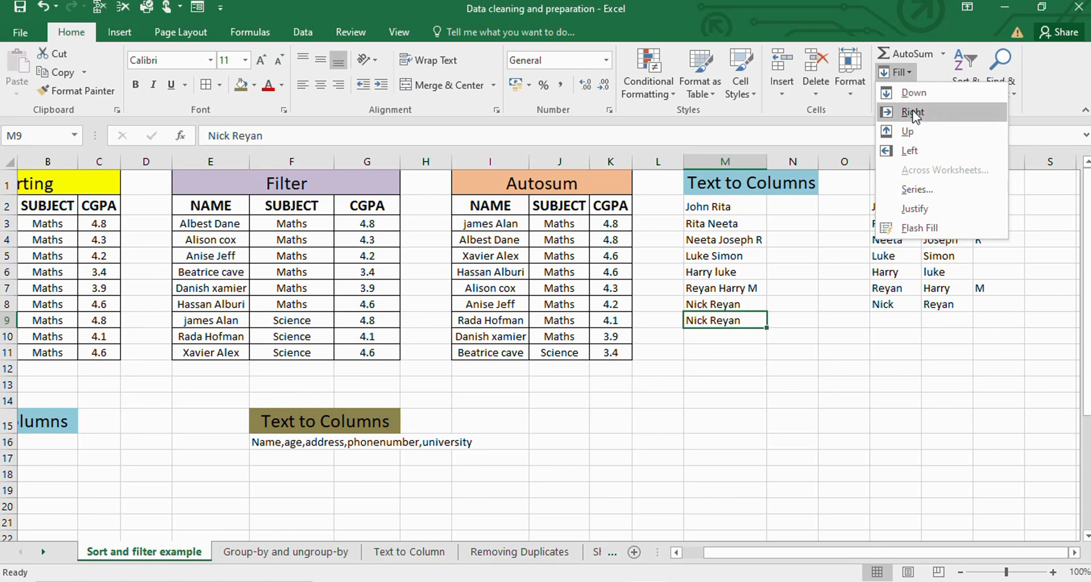
pyautogui.click(634, 427)
pyautogui.scroll(-4, 637, 434)
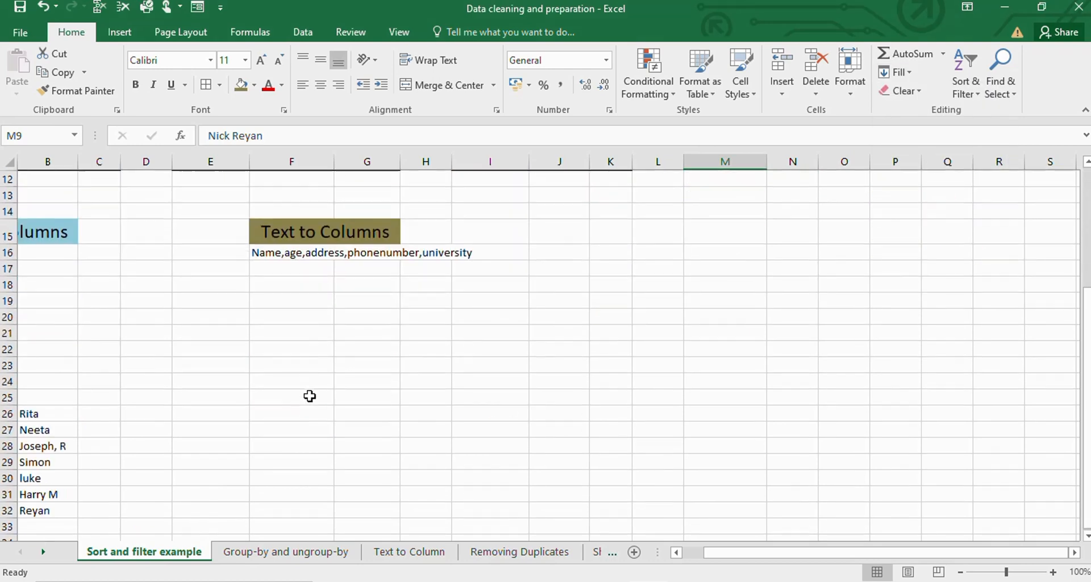
pyautogui.scroll(2, 511, 471)
pyautogui.moveTo(702, 550); pyautogui.dragTo(693, 560)
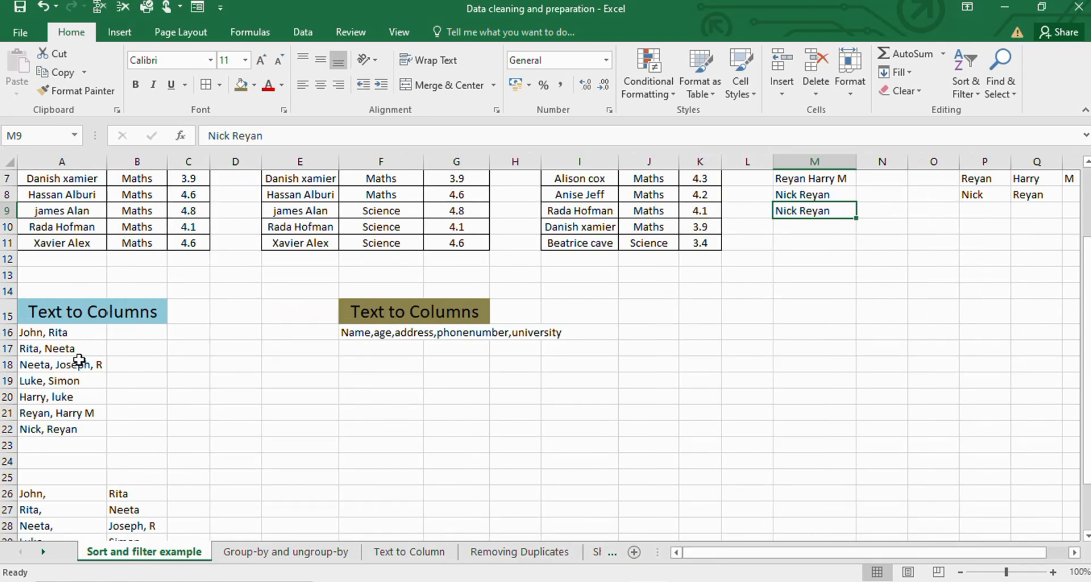
pyautogui.scroll(2, 471, 373)
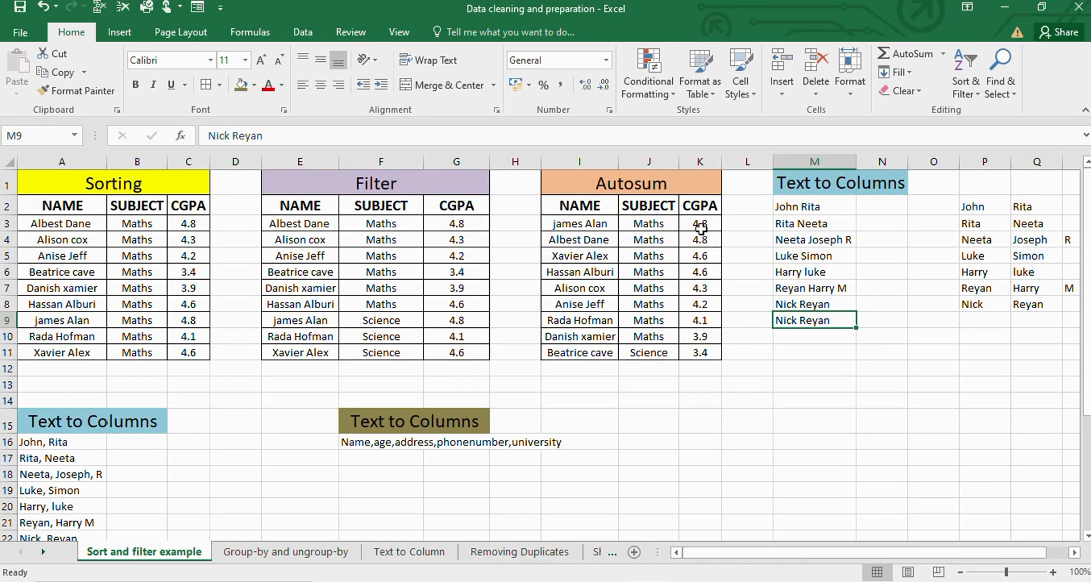
# Try Fill Right on the Autosum table's CGPA cells K3:K11 and undo the fill
pyautogui.moveTo(698, 221); pyautogui.dragTo(701, 353)
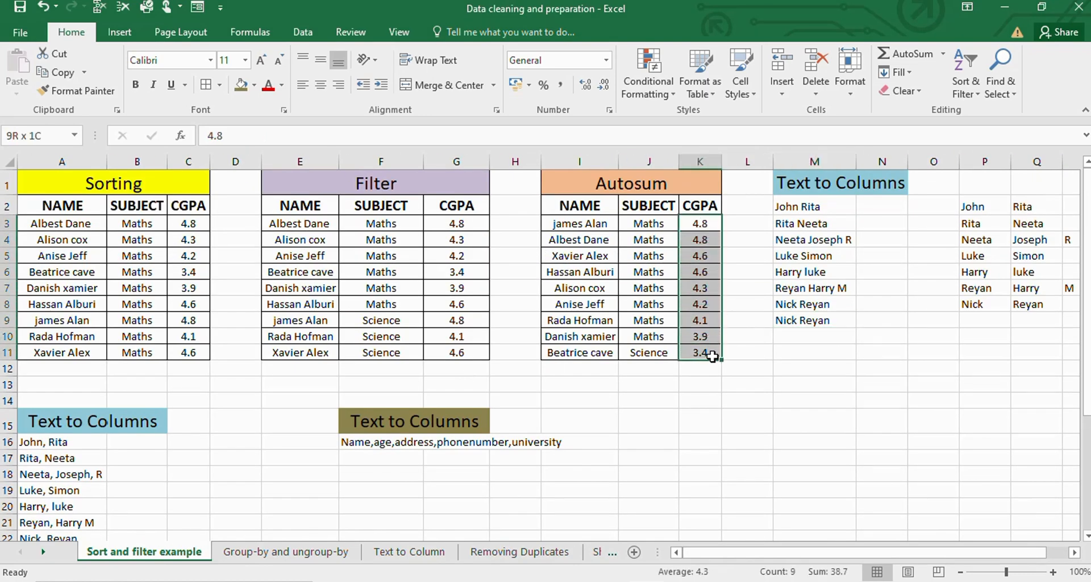
pyautogui.click(912, 74)
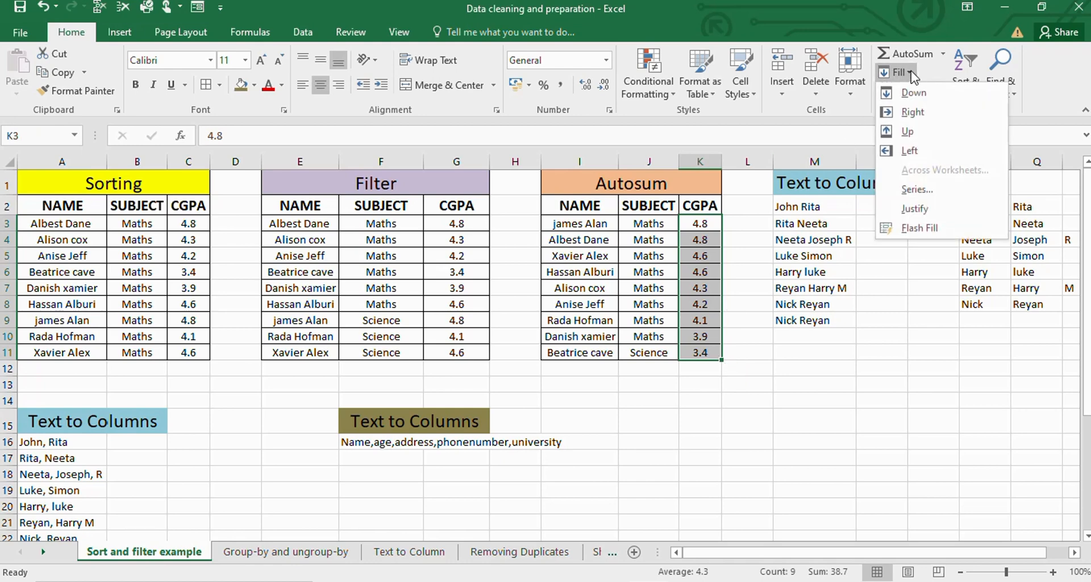
pyautogui.click(930, 114)
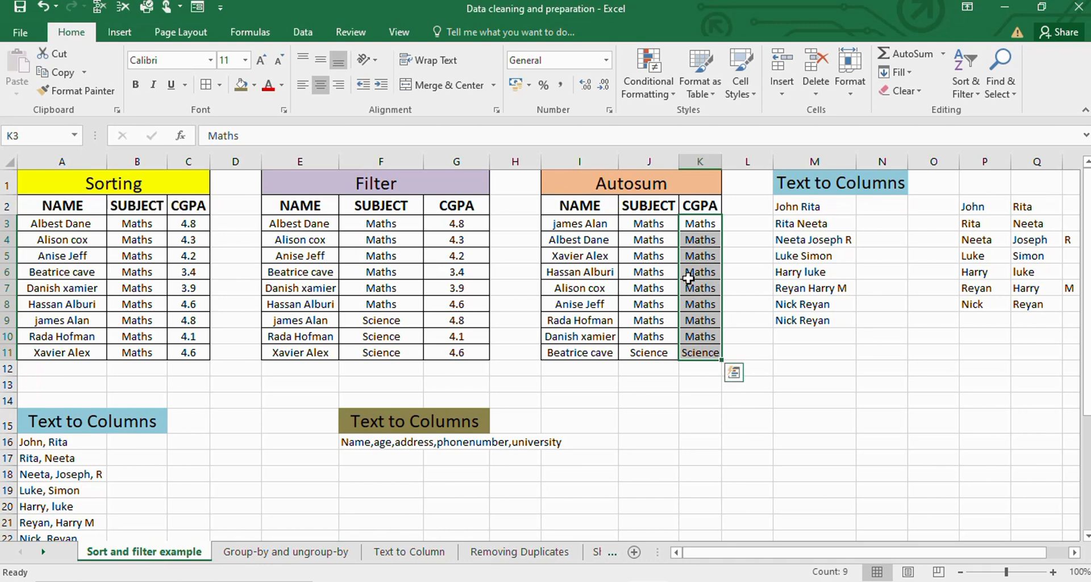
pyautogui.hotkey('ctrl', 'z')
# Copy the Autosum table's CGPA values into the adjacent blank cells L3:L11 with Fill Right
pyautogui.click(750, 226)
pyautogui.moveTo(745, 222)
pyautogui.mouseDown()
pyautogui.moveTo(745, 363)
pyautogui.moveTo(740, 353)
pyautogui.mouseUp()
pyautogui.click(911, 76)
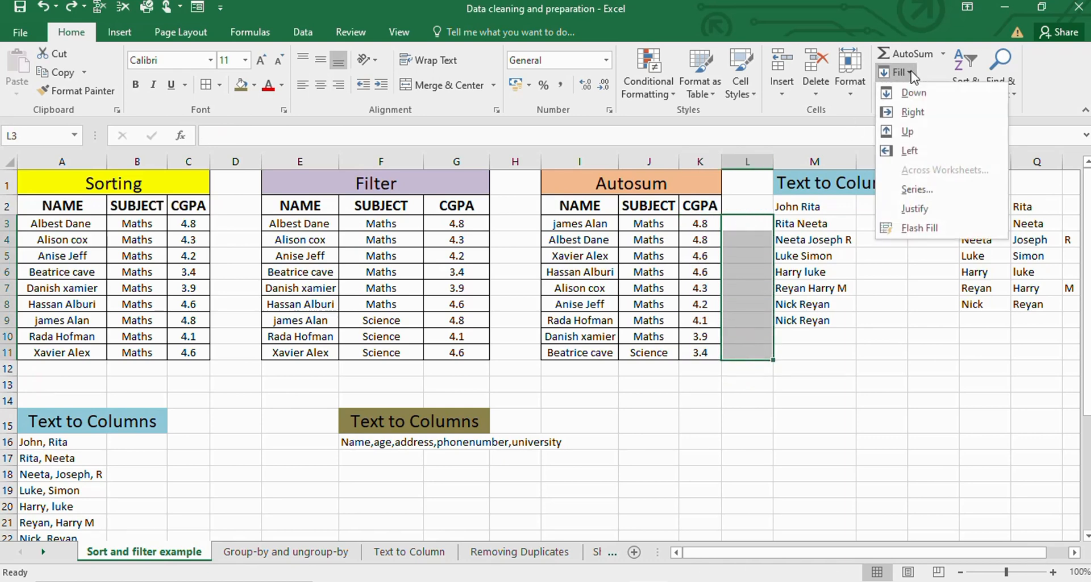
pyautogui.click(913, 112)
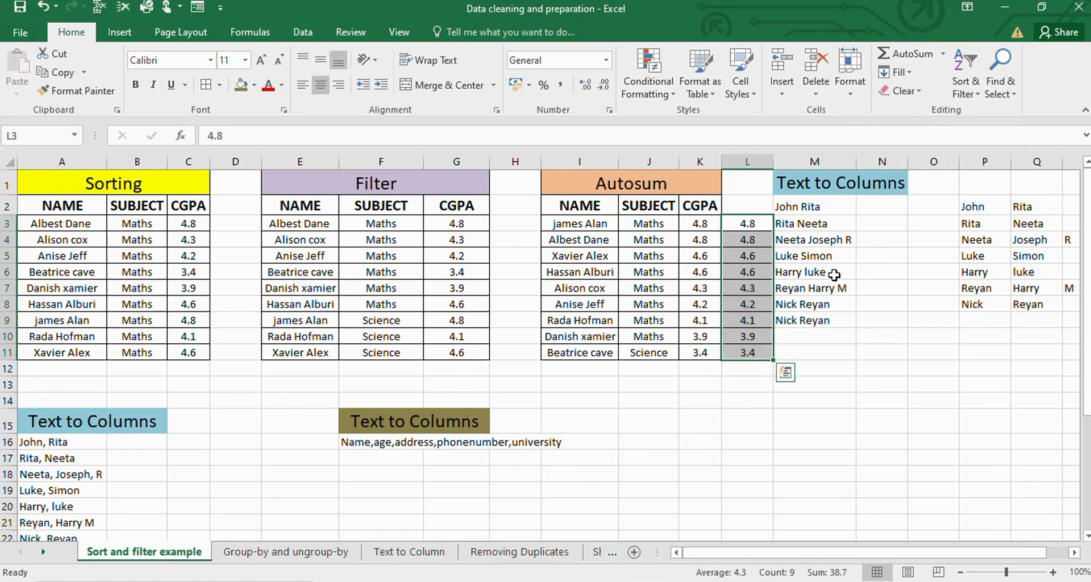
pyautogui.click(864, 421)
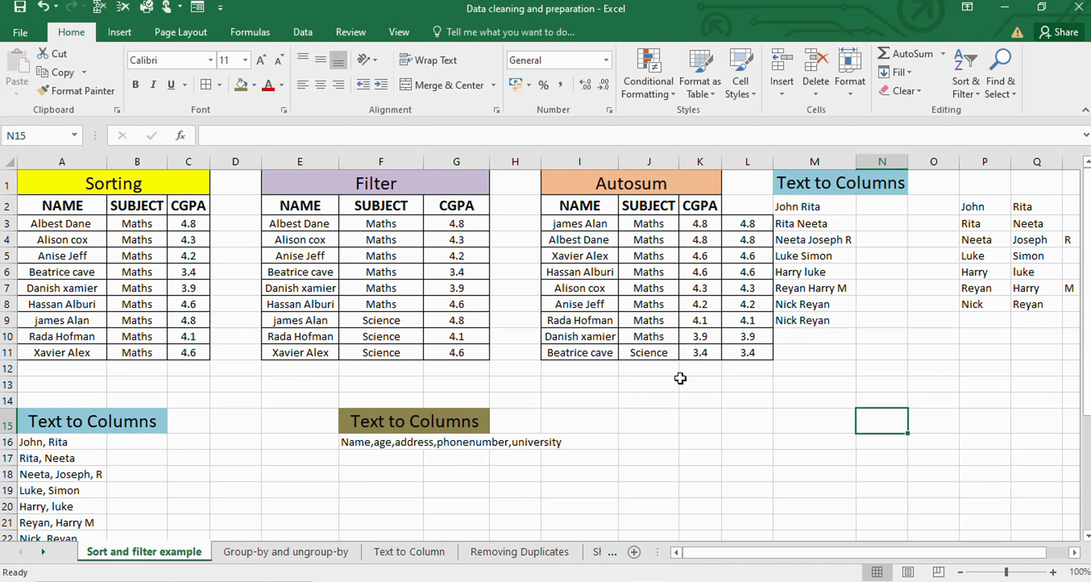
# Try Fill Right to copy the split names from B26:B32 into C26:C32, and remove the filled names
pyautogui.scroll(-4, 633, 414)
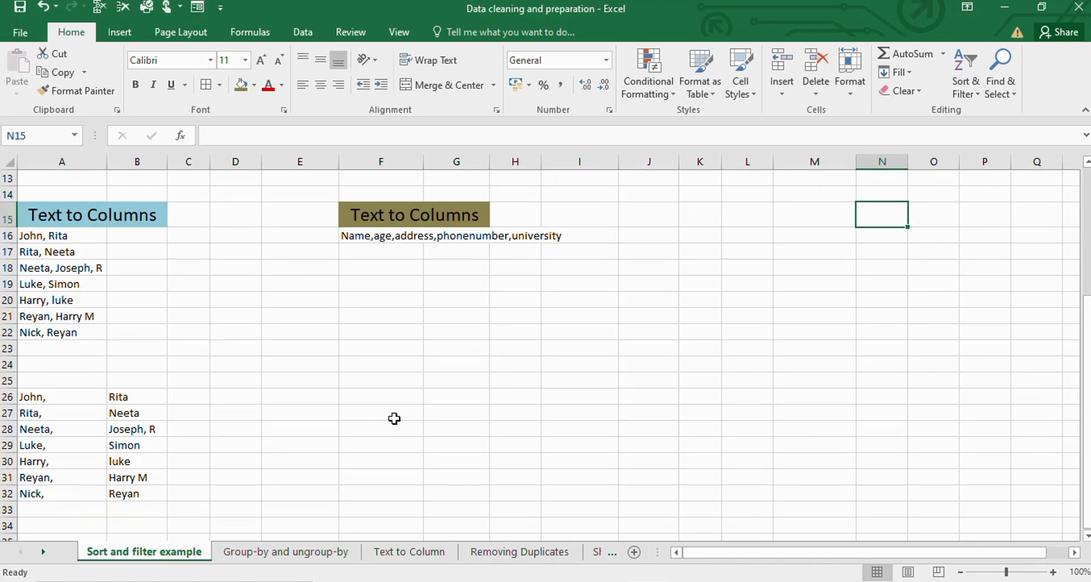
pyautogui.click(235, 398)
pyautogui.moveTo(193, 398); pyautogui.dragTo(210, 498)
pyautogui.click(901, 72)
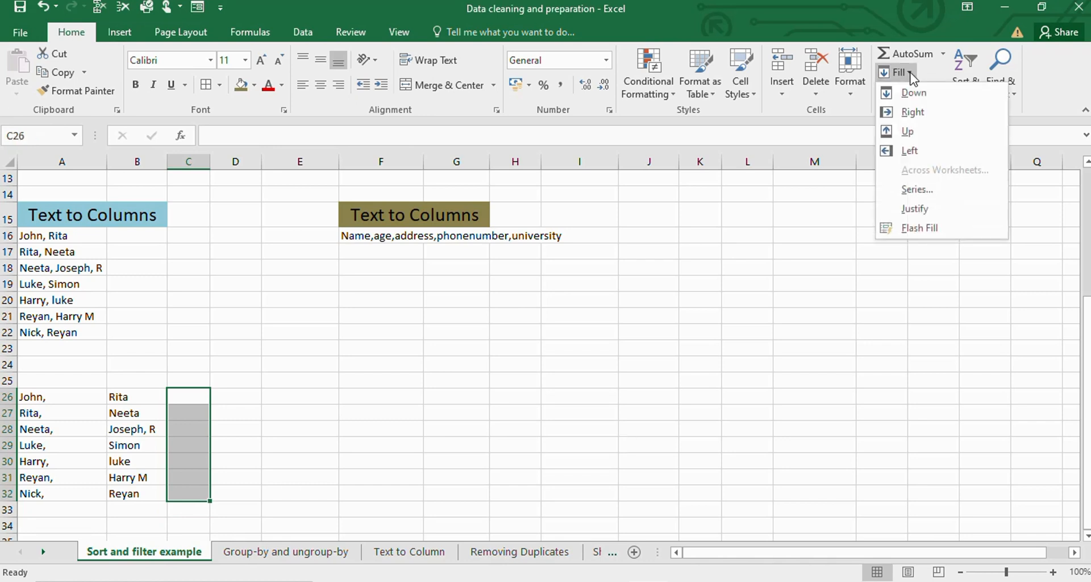
pyautogui.click(922, 114)
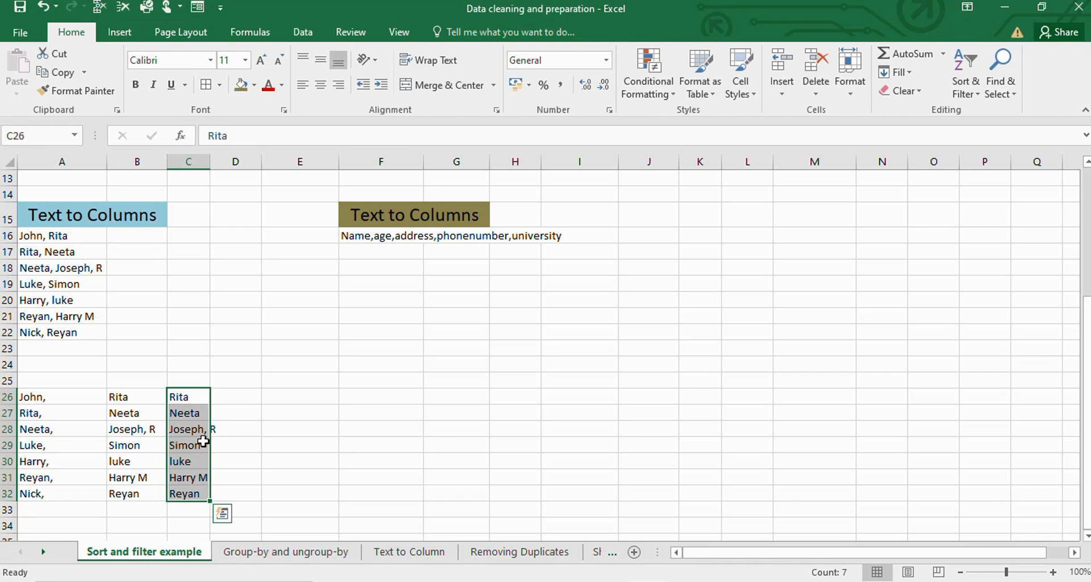
pyautogui.press('Delete')
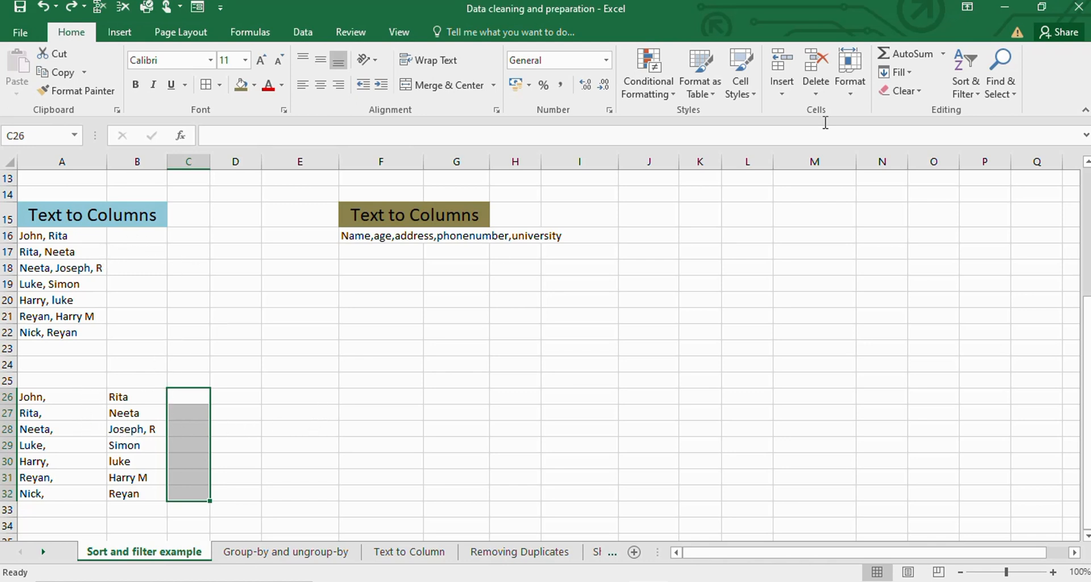
# Try Fill Up on the empty range M10:M18 below the first Text to Columns name list
pyautogui.click(904, 74)
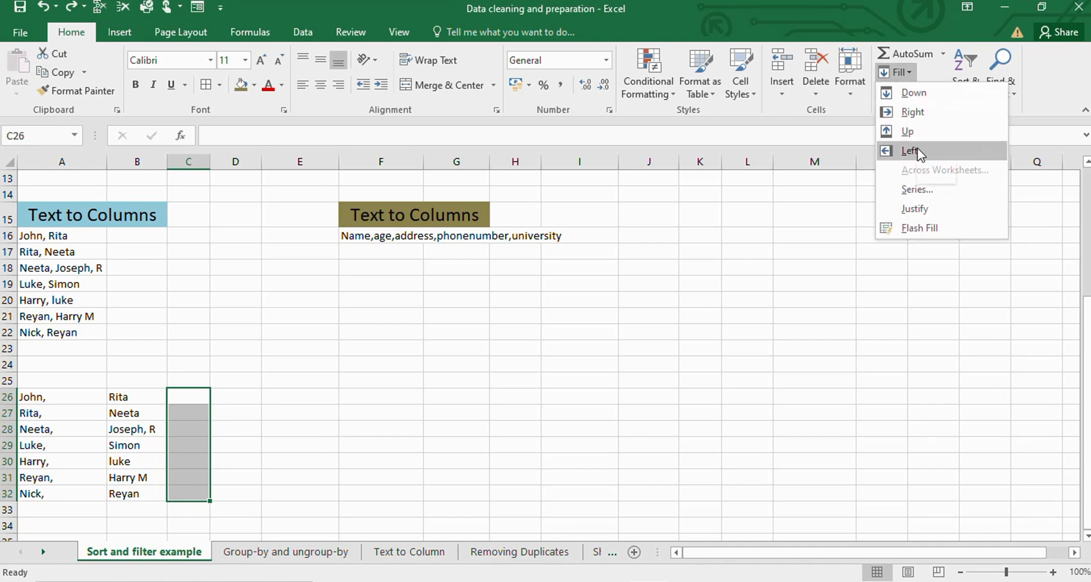
pyautogui.click(489, 371)
pyautogui.scroll(4, 484, 373)
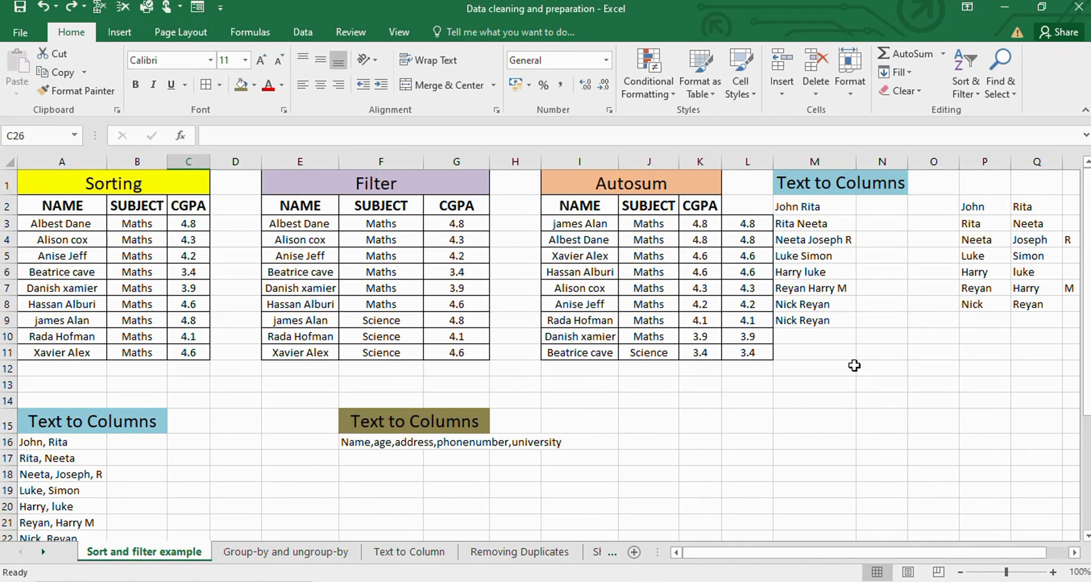
pyautogui.moveTo(802, 371); pyautogui.dragTo(823, 472)
pyautogui.click(903, 73)
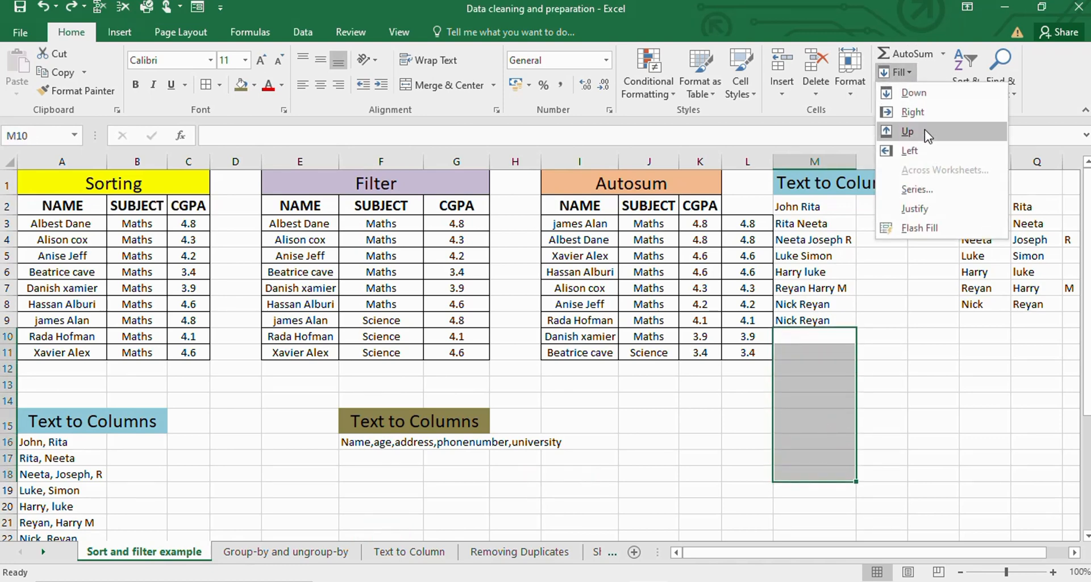
pyautogui.click(925, 130)
pyautogui.click(908, 74)
pyautogui.press('Escape')
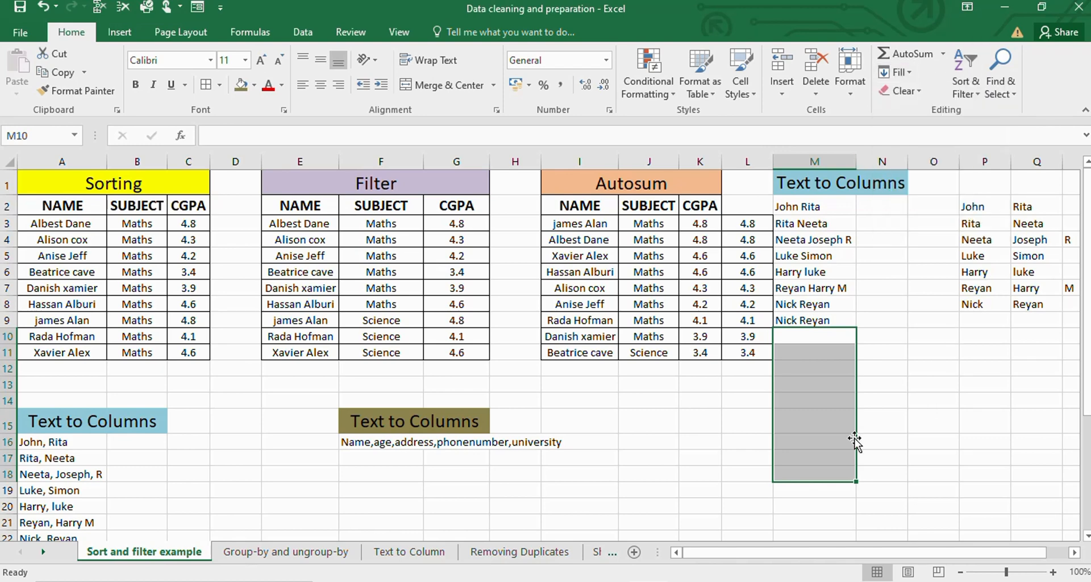
pyautogui.click(941, 443)
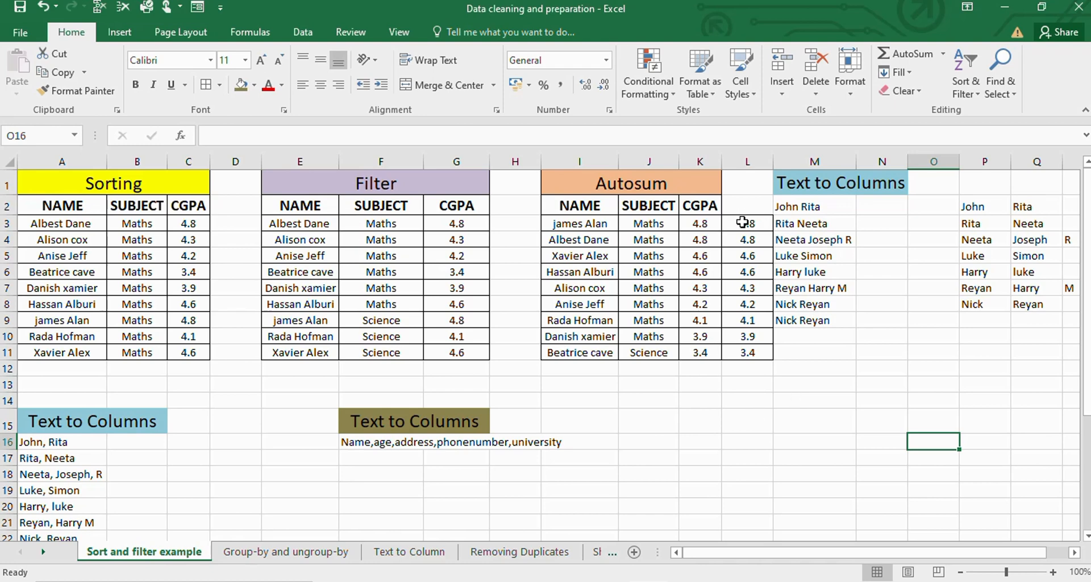
# Clear all contents and formatting from the copied CGPA cells L3:L11 beside the Autosum table
pyautogui.moveTo(743, 221); pyautogui.dragTo(753, 358)
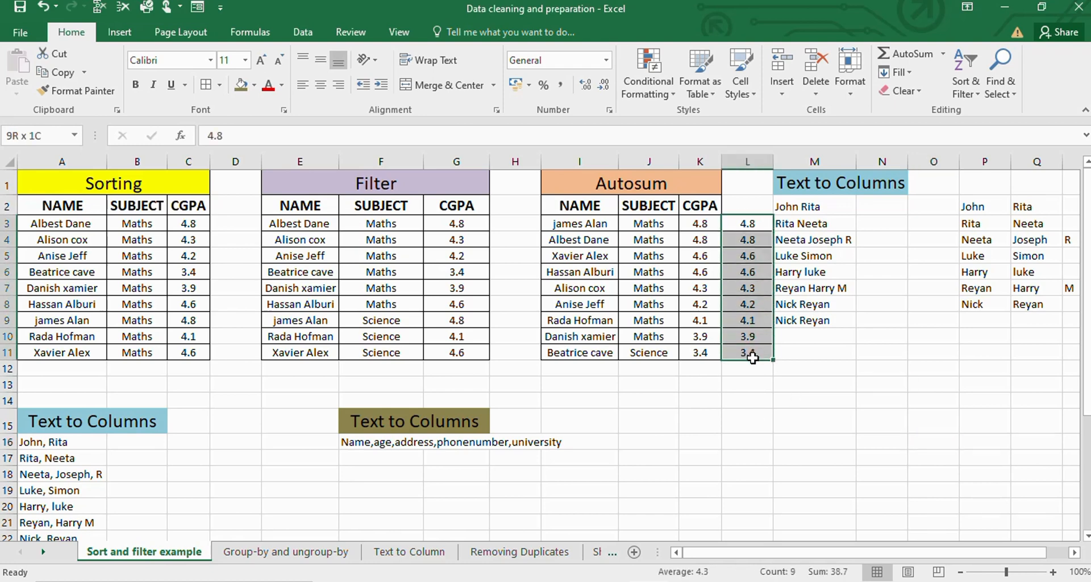
pyautogui.click(918, 92)
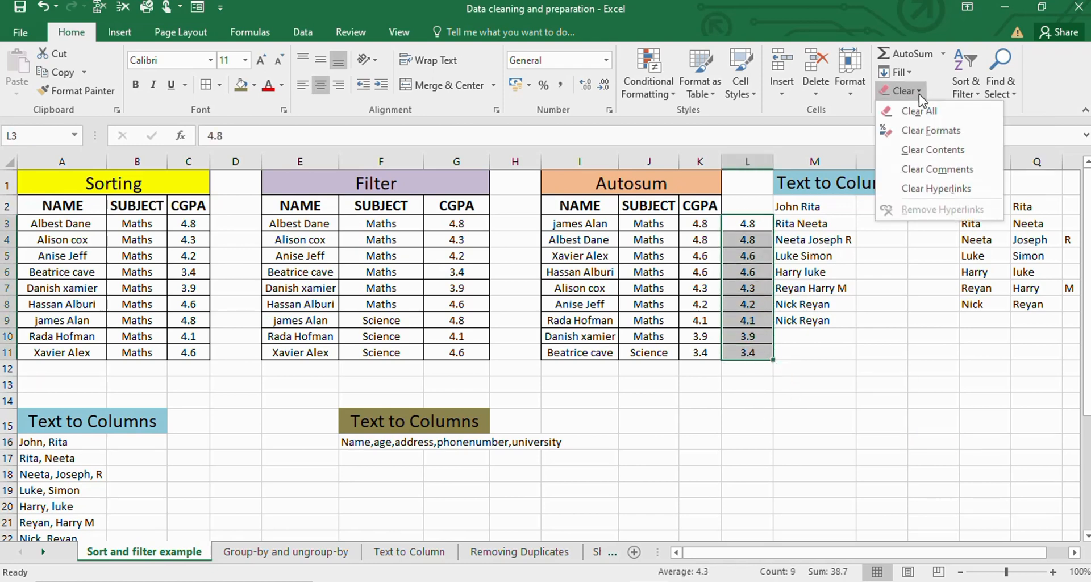
pyautogui.click(931, 113)
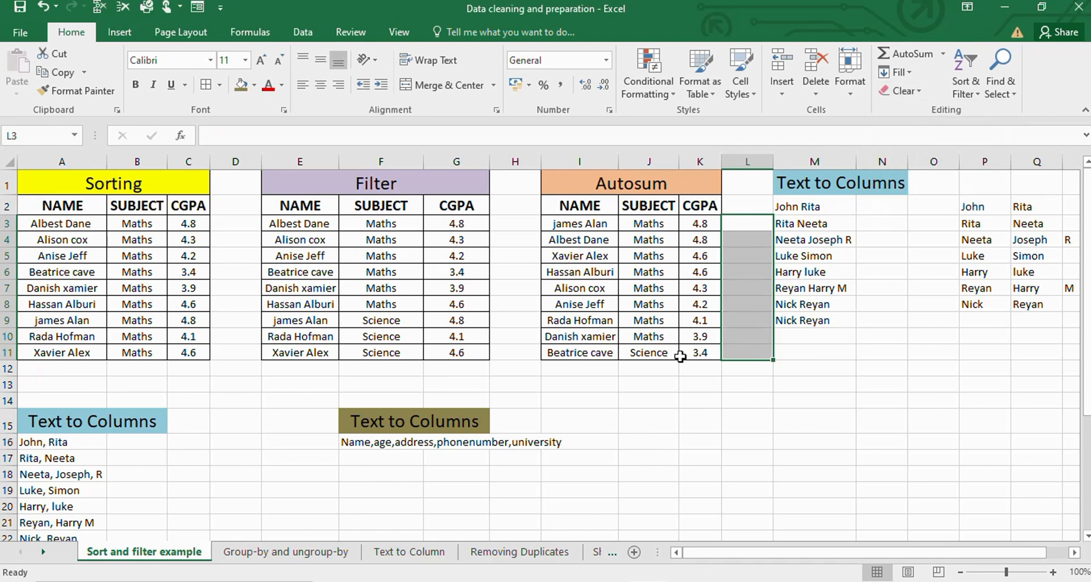
pyautogui.click(749, 428)
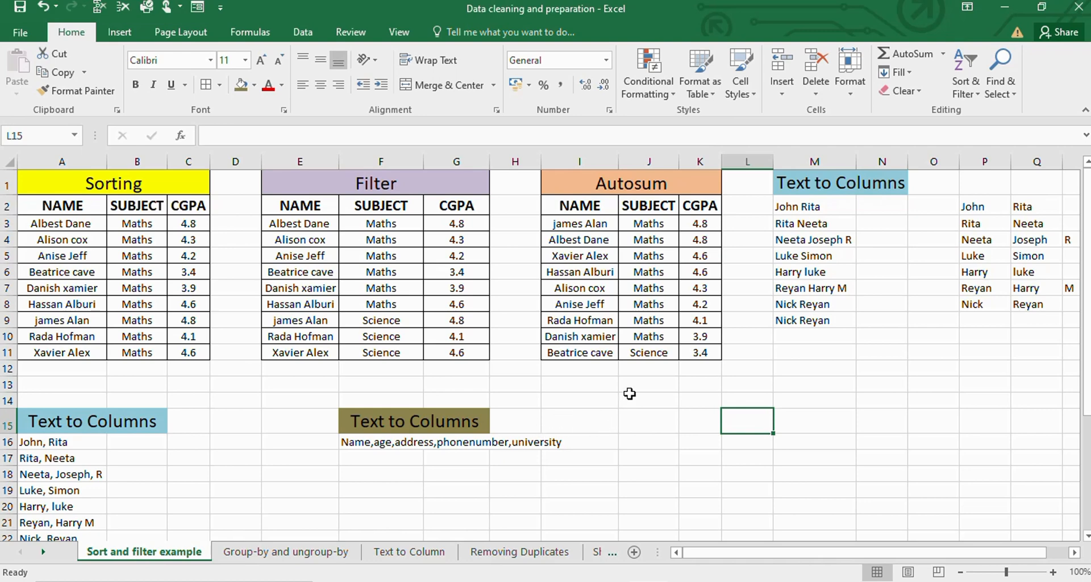
# Look through the Group-by and ungroup-by, Text to Column and Removing Duplicates sheets, and return to the Sort and filter example sheet
pyautogui.click(282, 552)
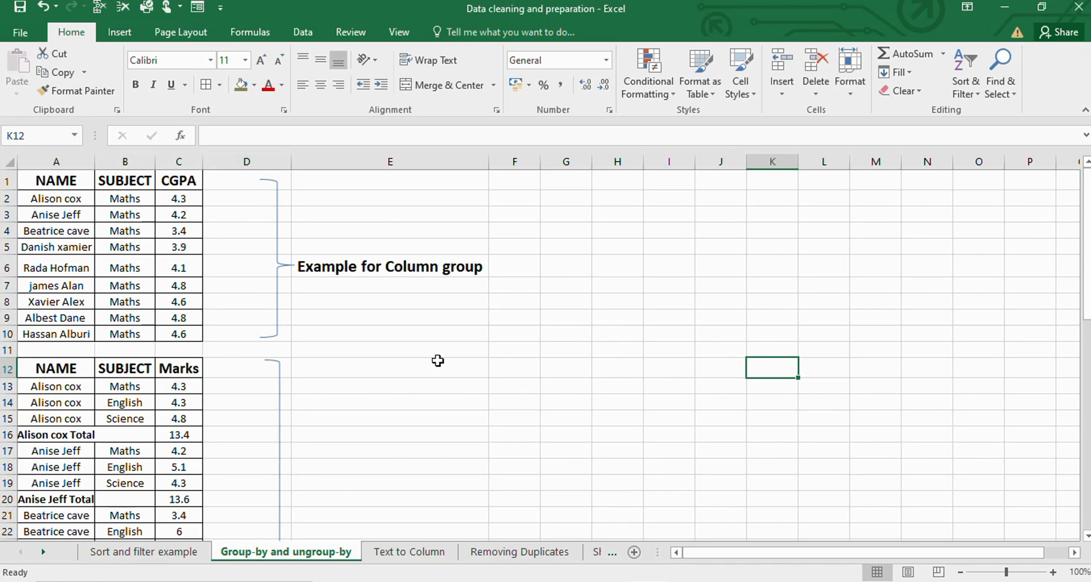
pyautogui.click(432, 560)
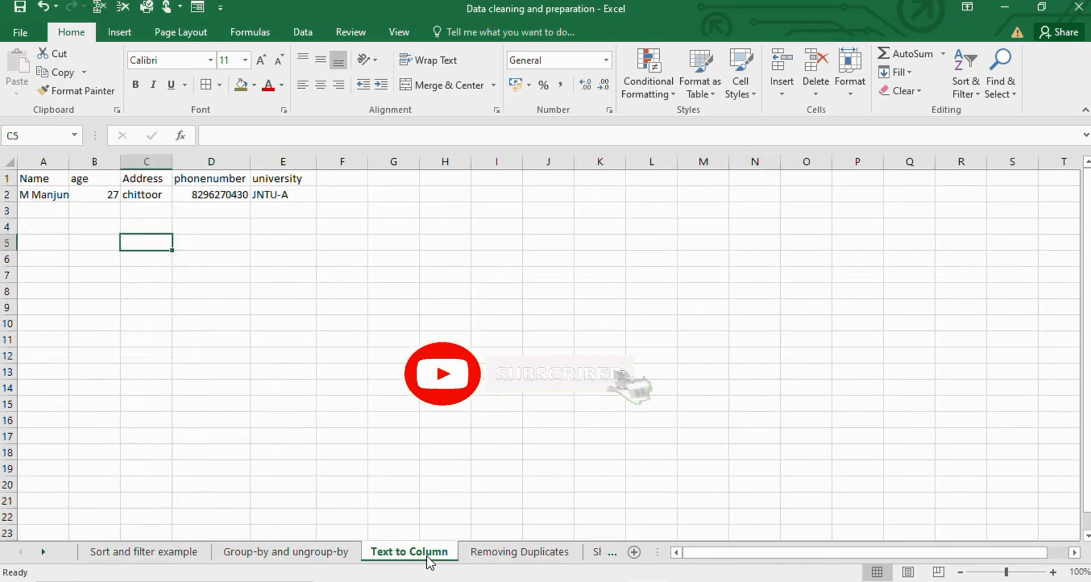
pyautogui.click(481, 554)
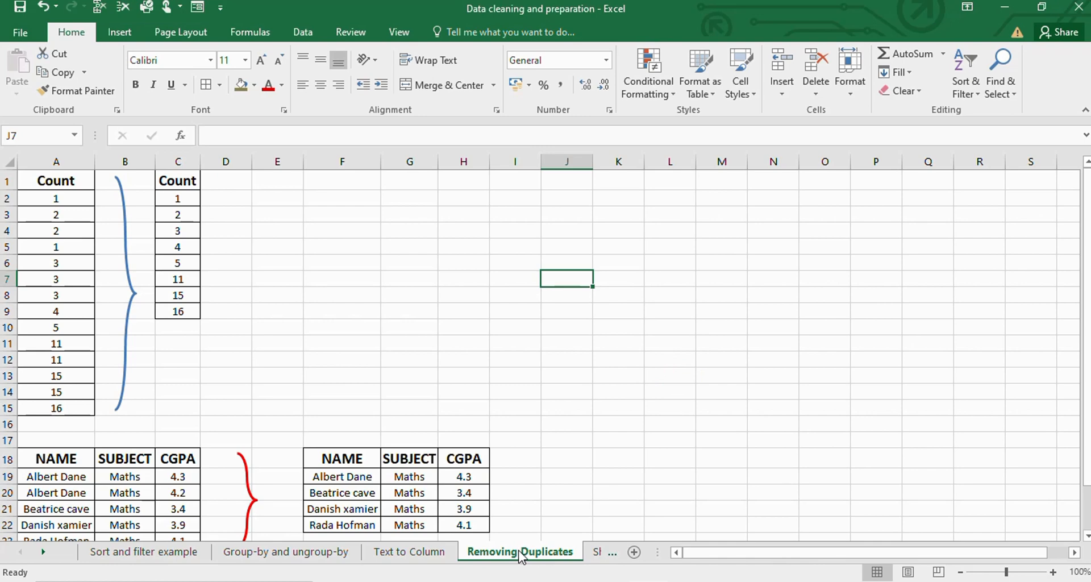
pyautogui.click(165, 560)
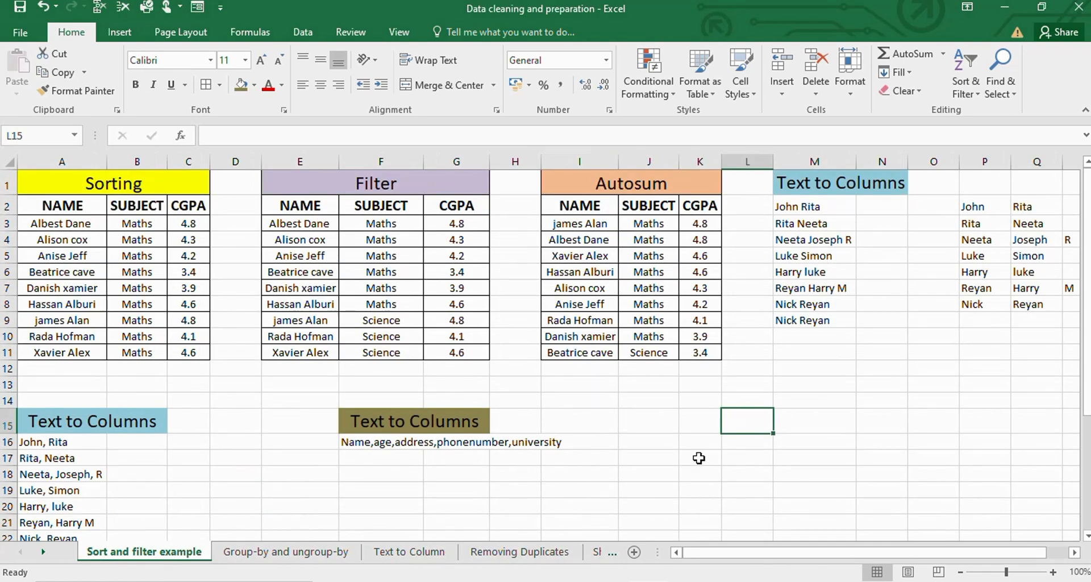